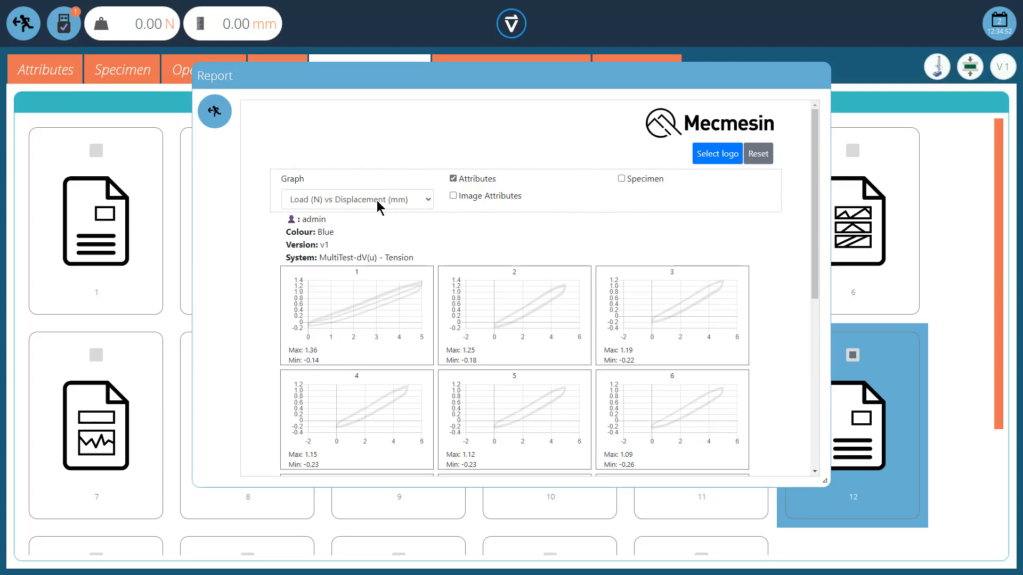
- Review the report template preview, replace its logo with the Mecmesin image from My Export Results, and reset the logo
scroll(778, 263, "down", 1)
scroll(778, 263, "down", 5)
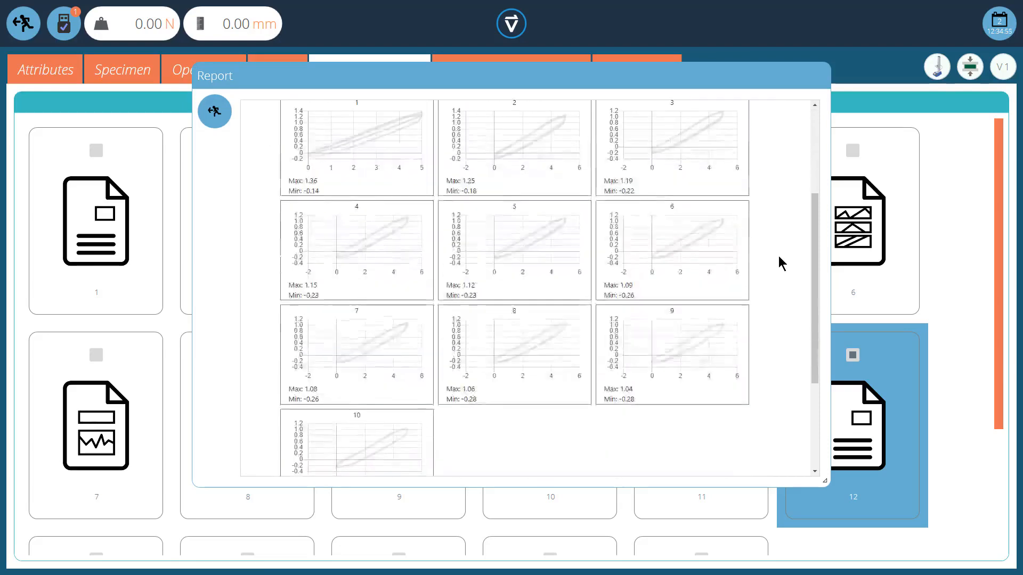
scroll(778, 263, "up", 4)
scroll(778, 263, "up", 2)
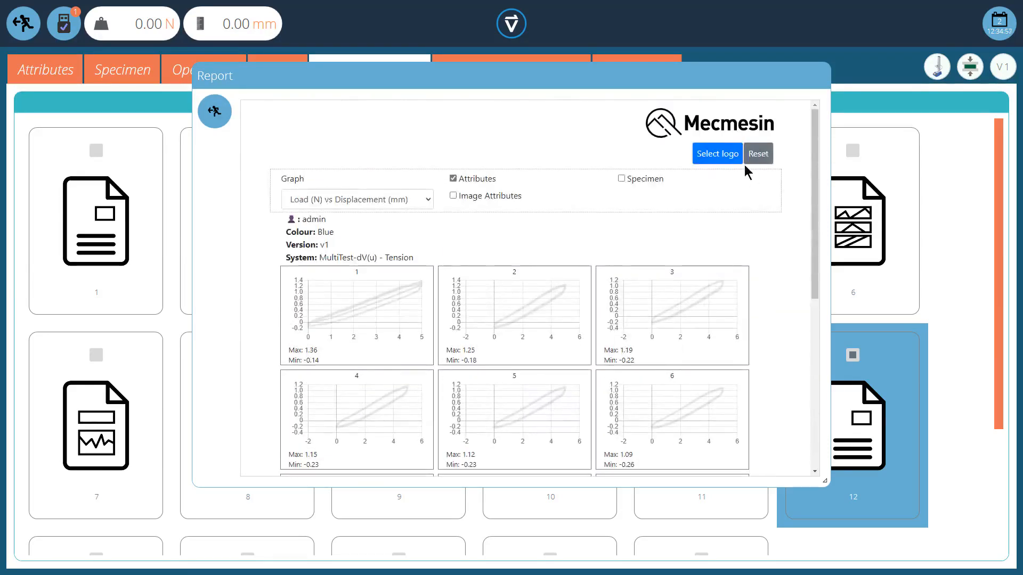
left_click(713, 155)
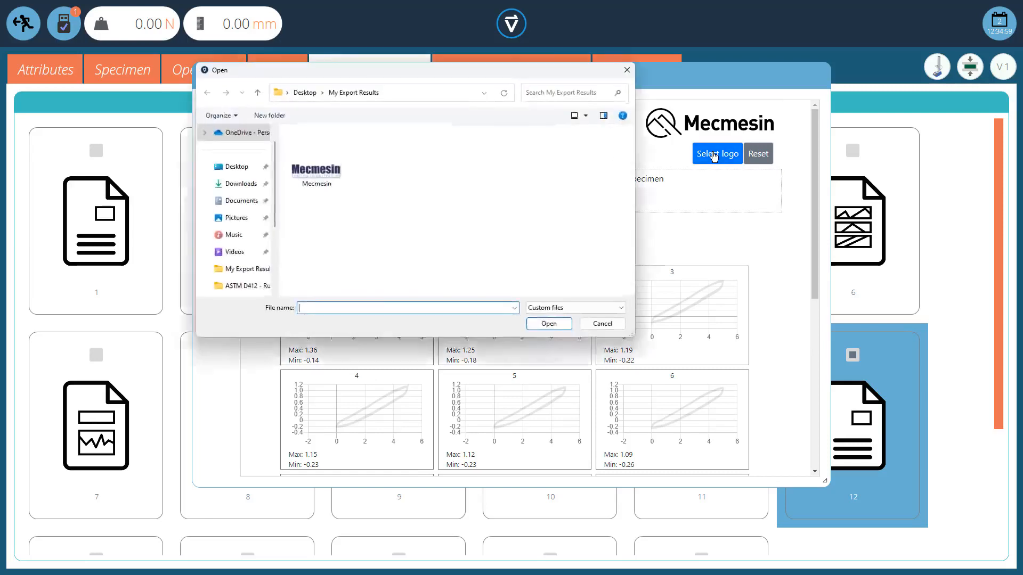
left_click(317, 170)
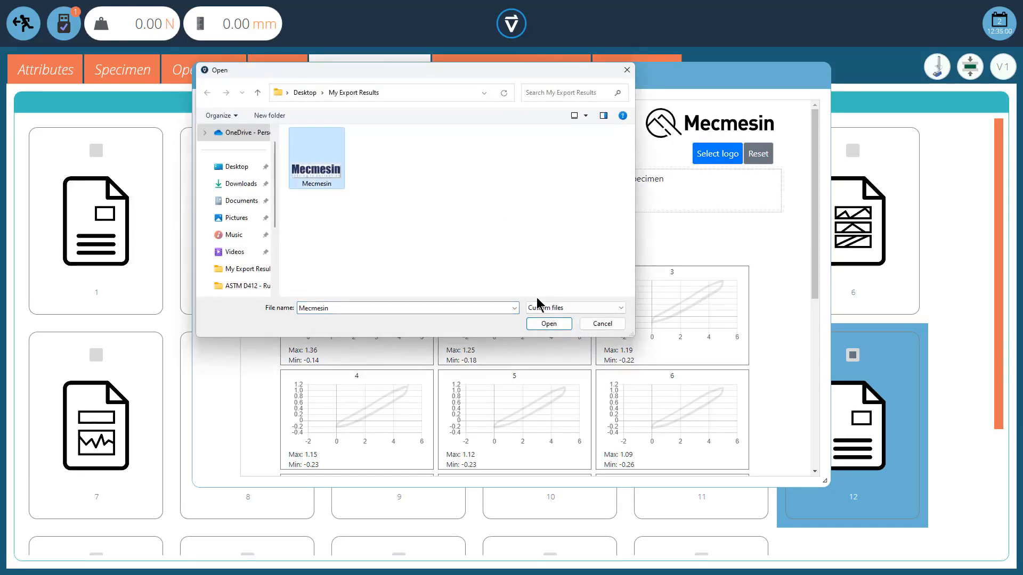
left_click(542, 324)
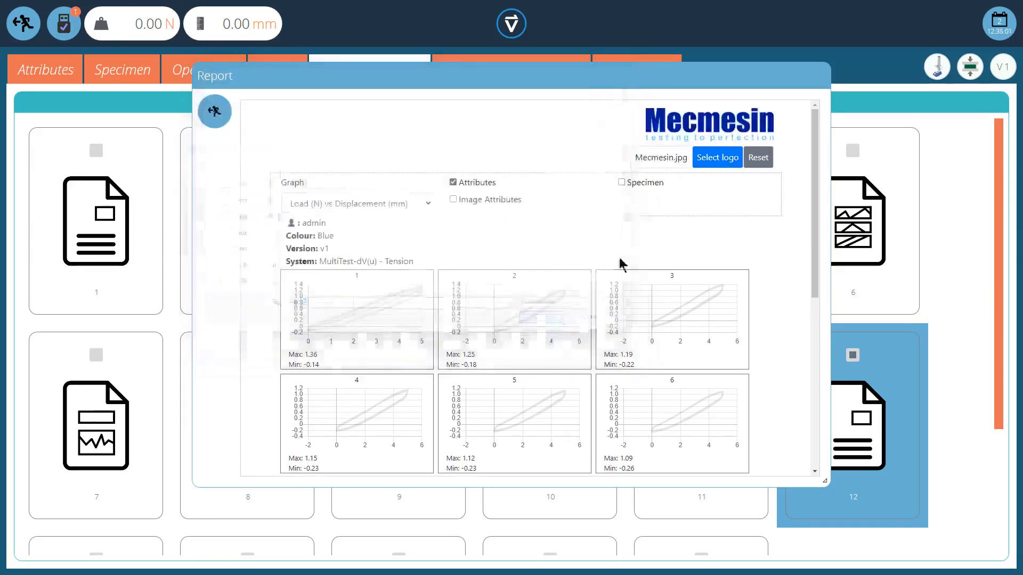
left_click(753, 164)
- Set the report template's logo to Mecmesin.jpg from the My Export Results folder
left_click(723, 159)
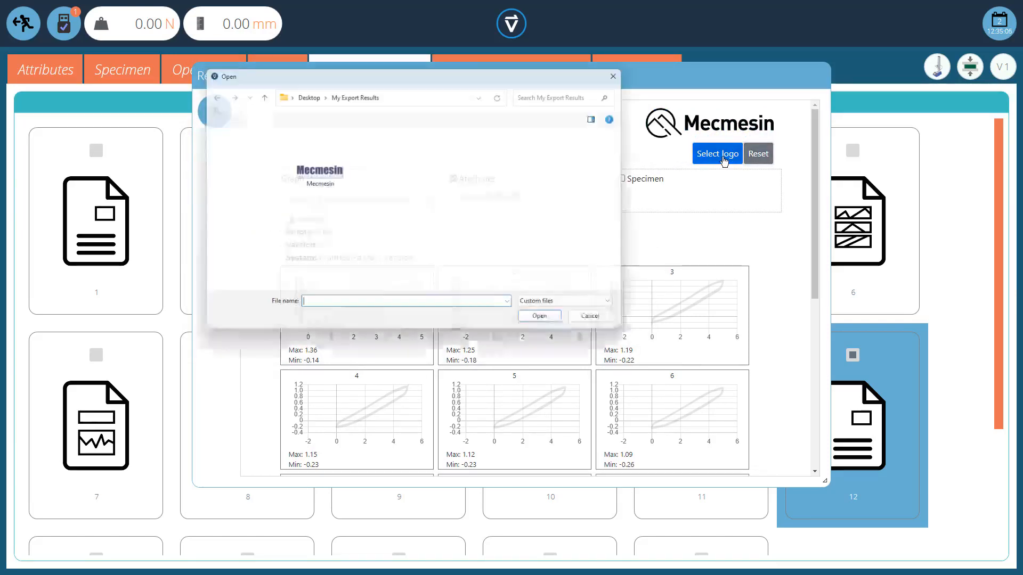
left_click(326, 183)
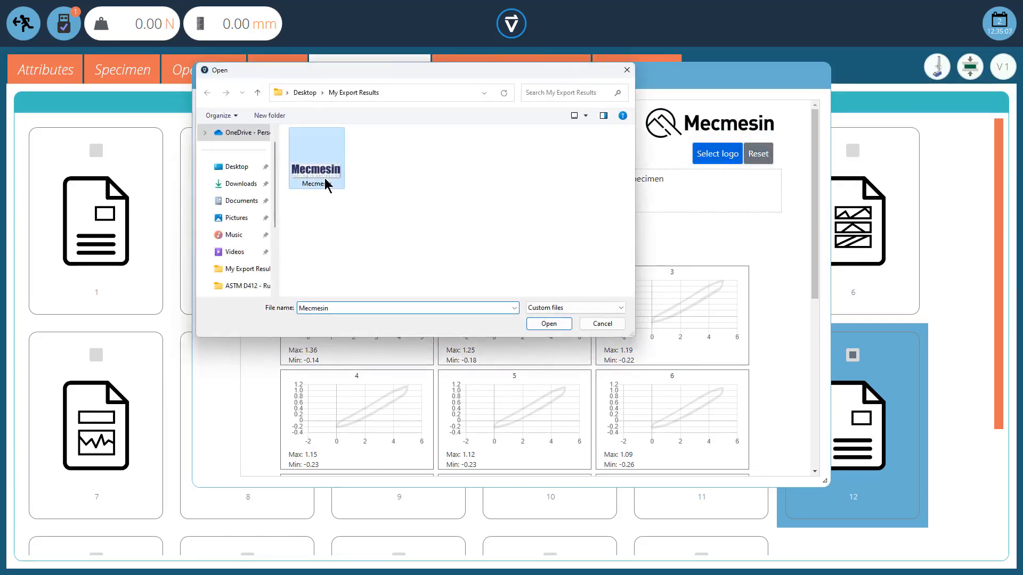
left_click(559, 327)
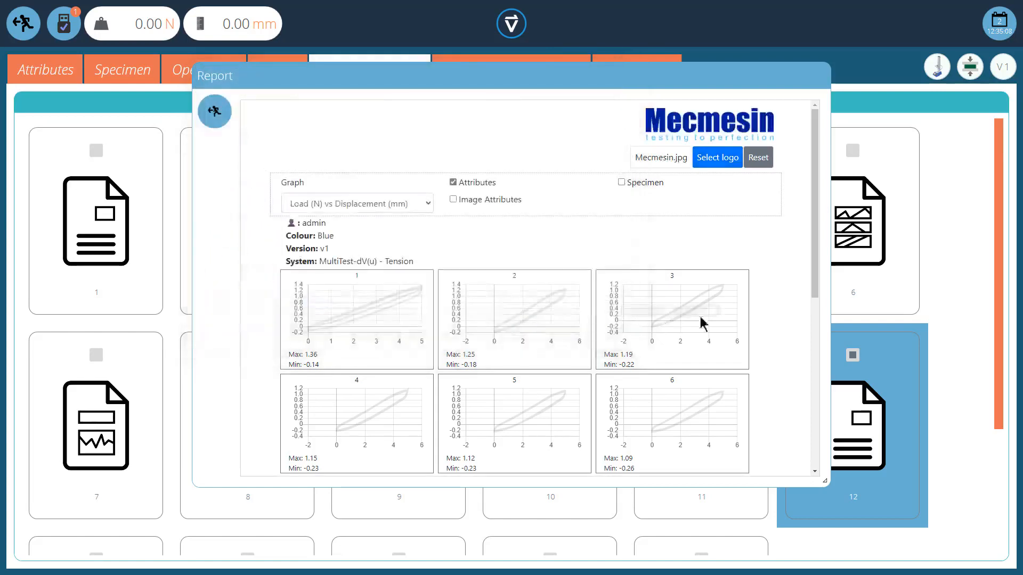
- Close the report preview and leave the test setup, saving the changes by overriding the current version
left_click(215, 112)
left_click(22, 23)
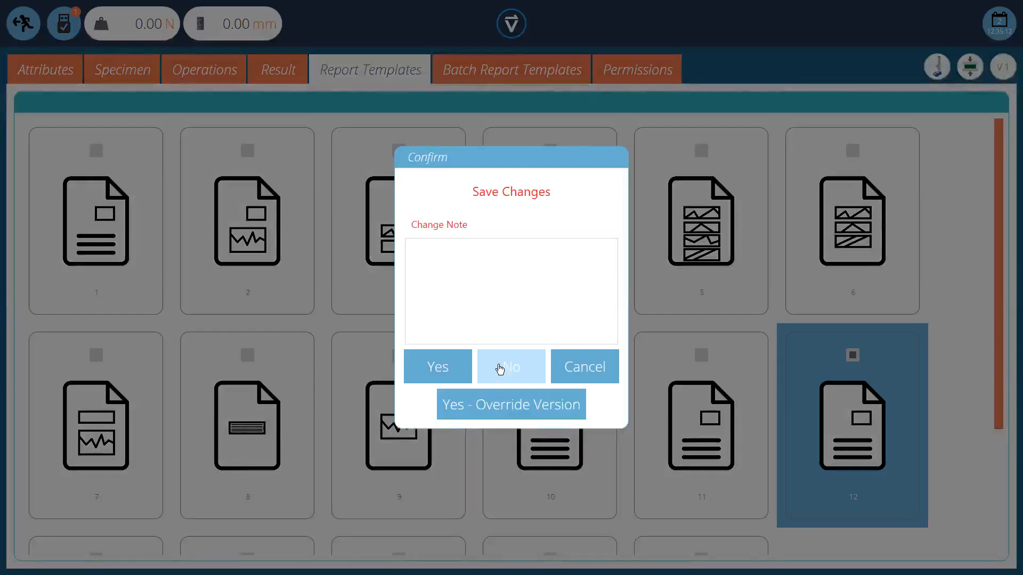
left_click(507, 411)
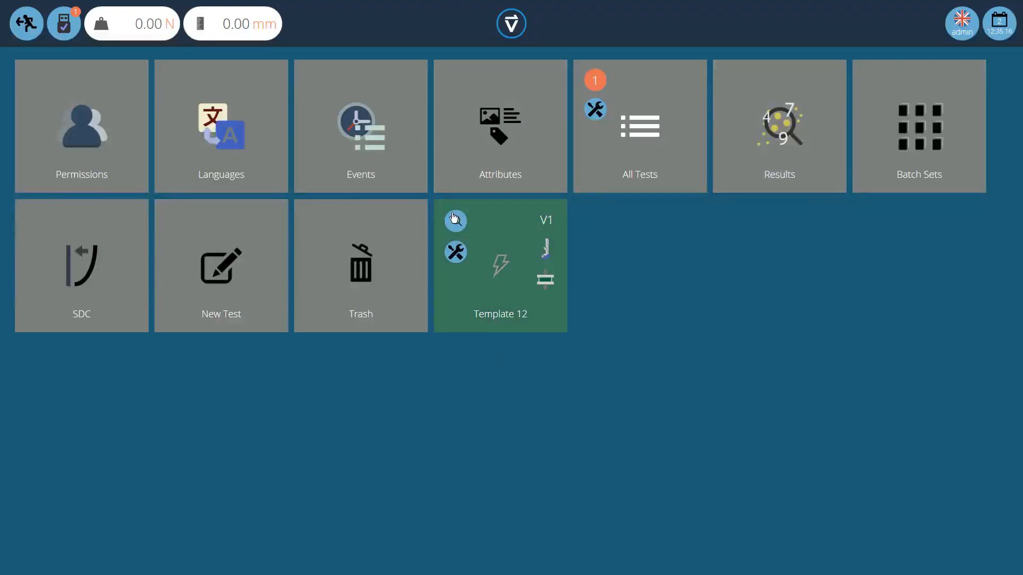
- Load the latest Template 12 results with View 20 and open their report from the calculated results
left_click(456, 222)
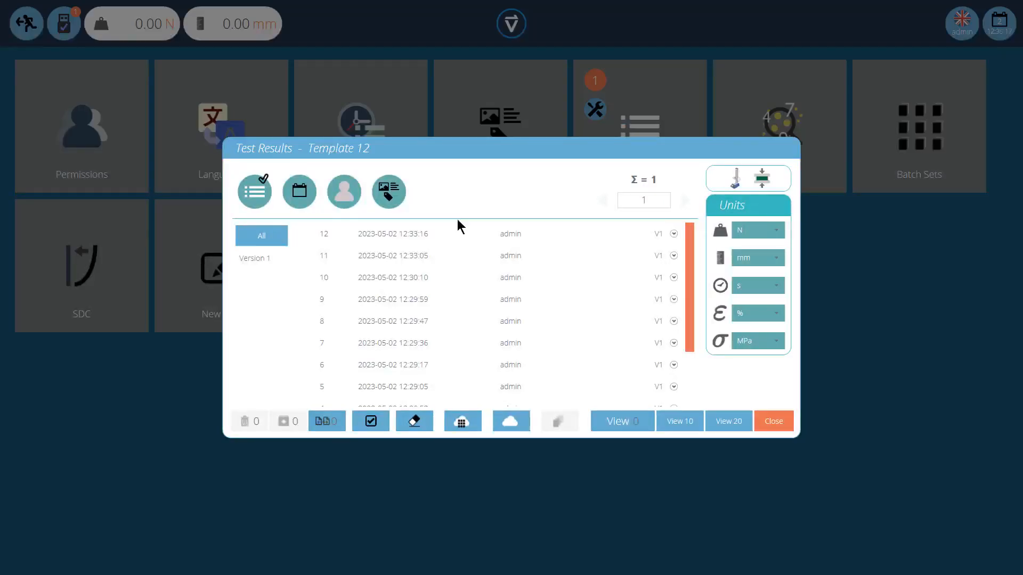
left_click(726, 426)
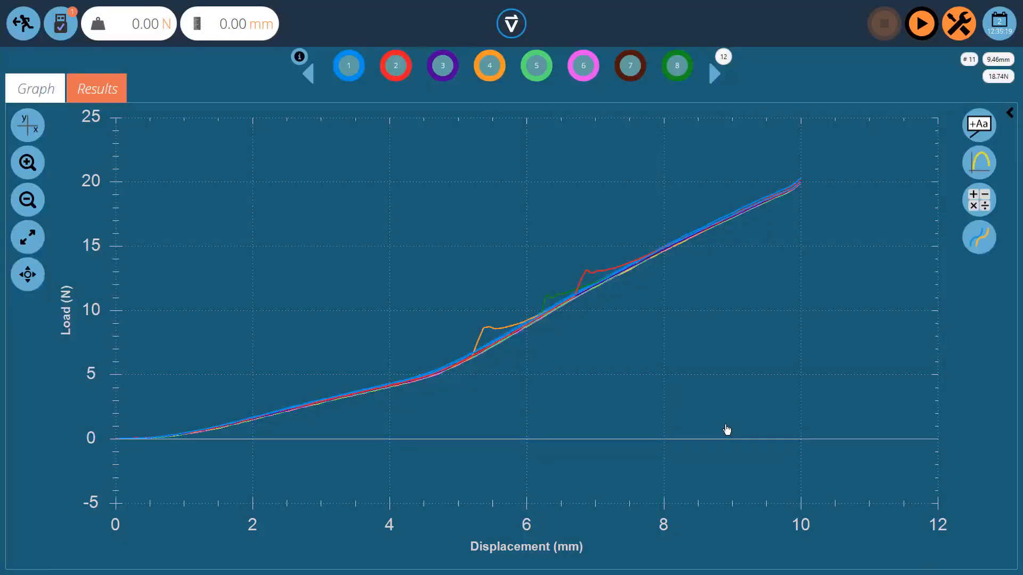
left_click(111, 94)
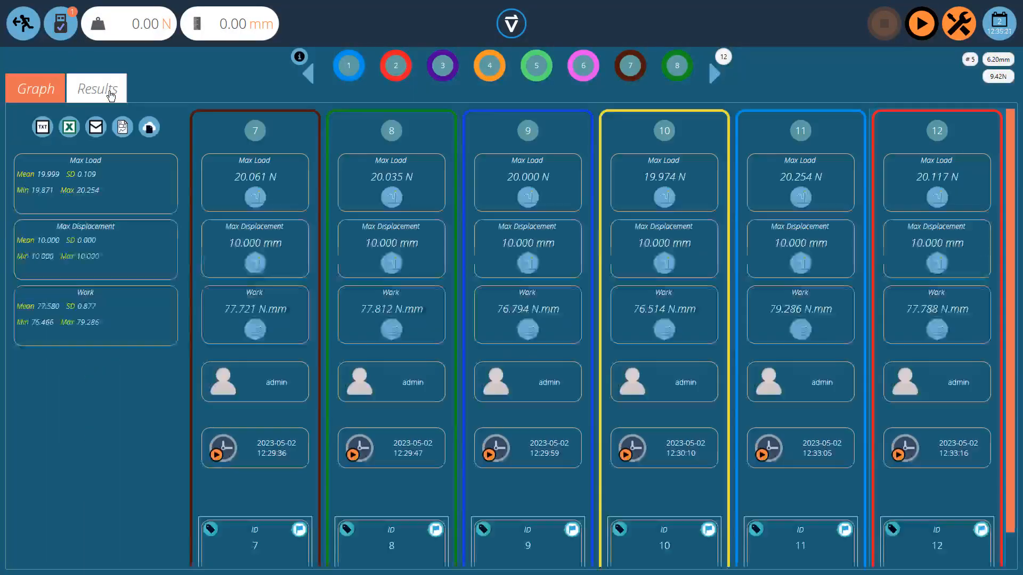
left_click(123, 127)
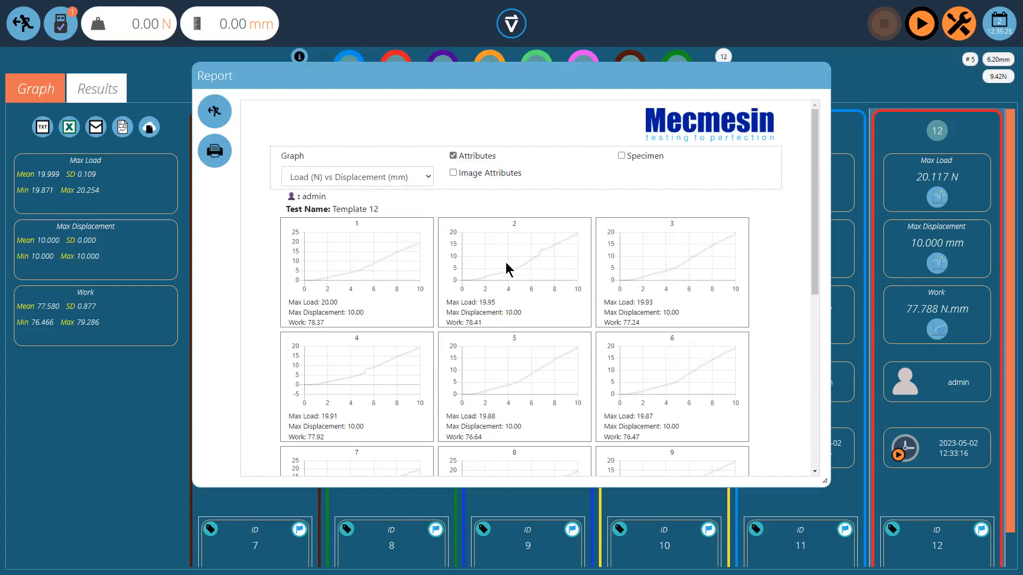
- Examine the logo, graphs and statistics in the Template 12 report, and return to the home screen
scroll(760, 266, "down", 5)
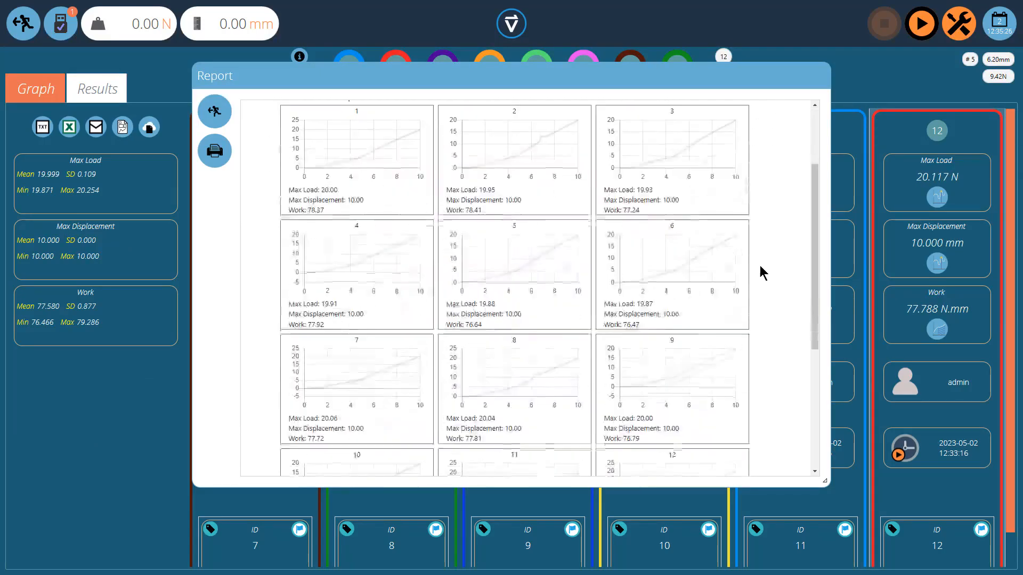
scroll(760, 272, "down", 3)
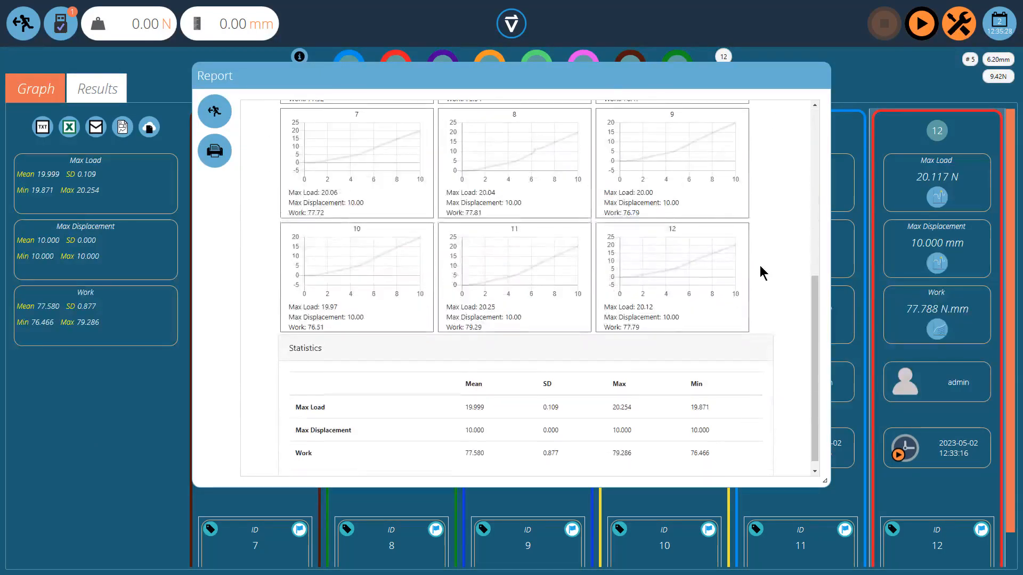
scroll(760, 272, "up", 1)
scroll(759, 266, "up", 5)
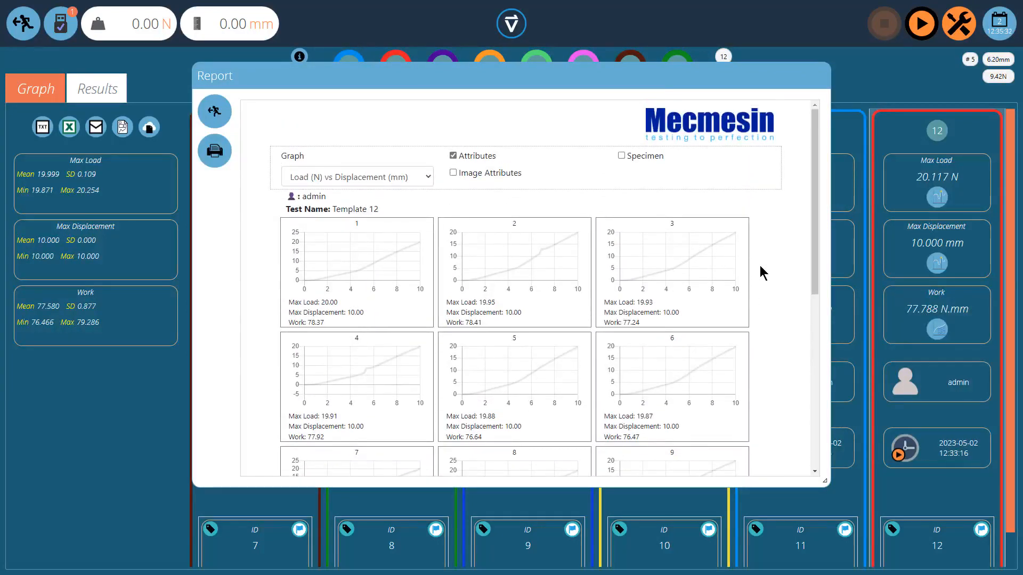
left_click(216, 111)
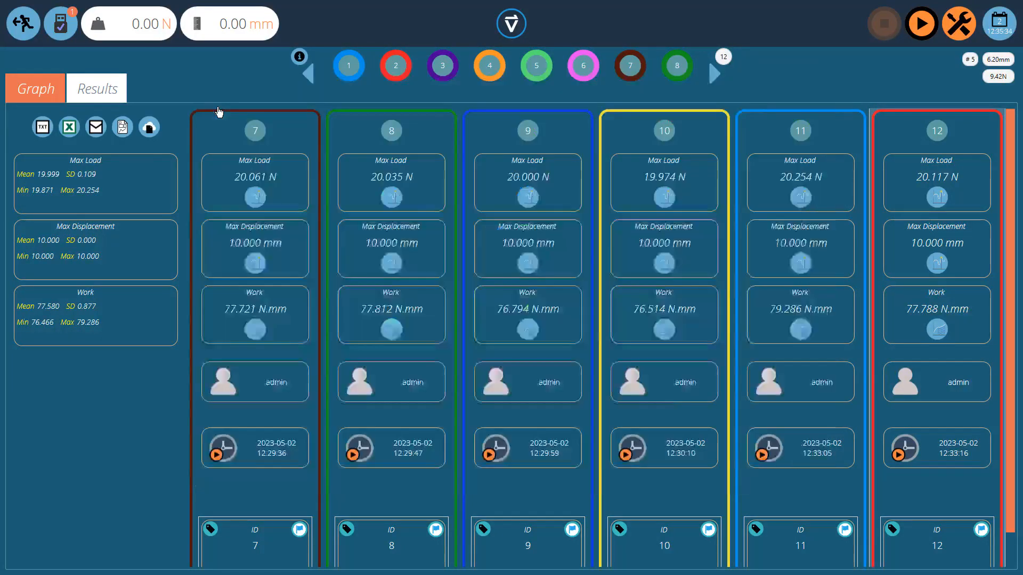
left_click(24, 24)
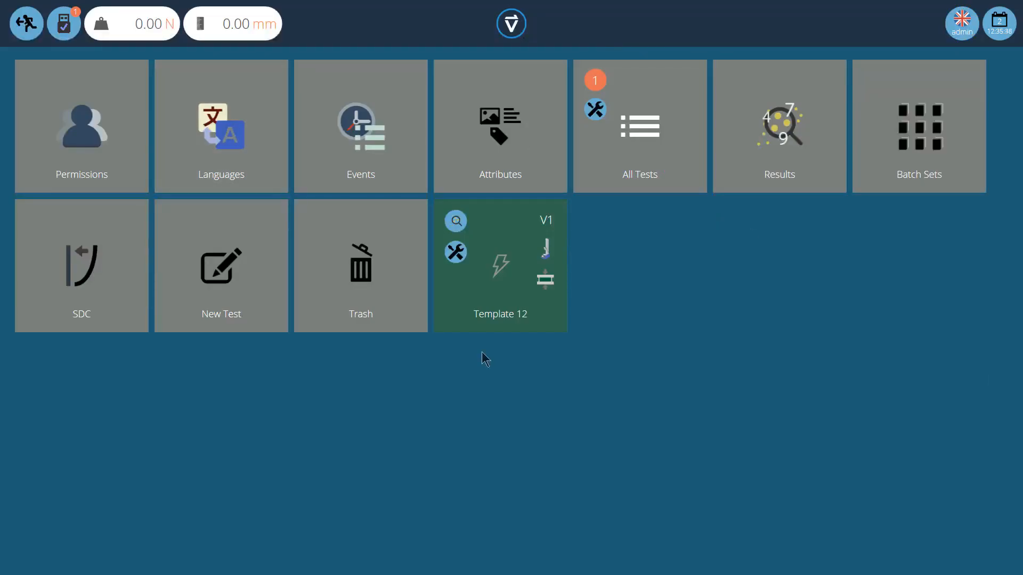
- Delete results 8 to 12 from the Template 12 test results
left_click(456, 224)
left_click(448, 236)
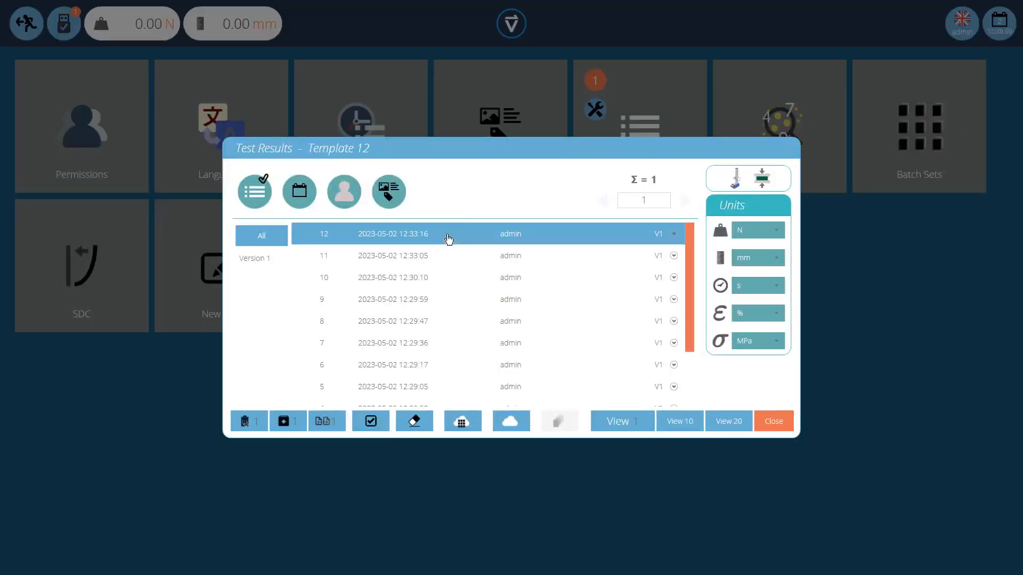
left_click(446, 257)
left_click(444, 278)
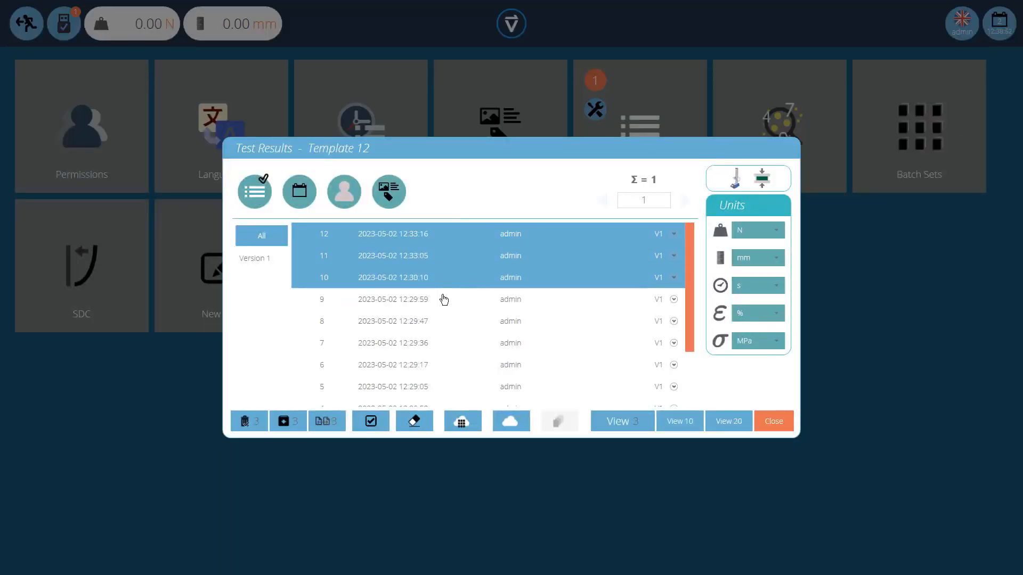
left_click(442, 300)
left_click(443, 324)
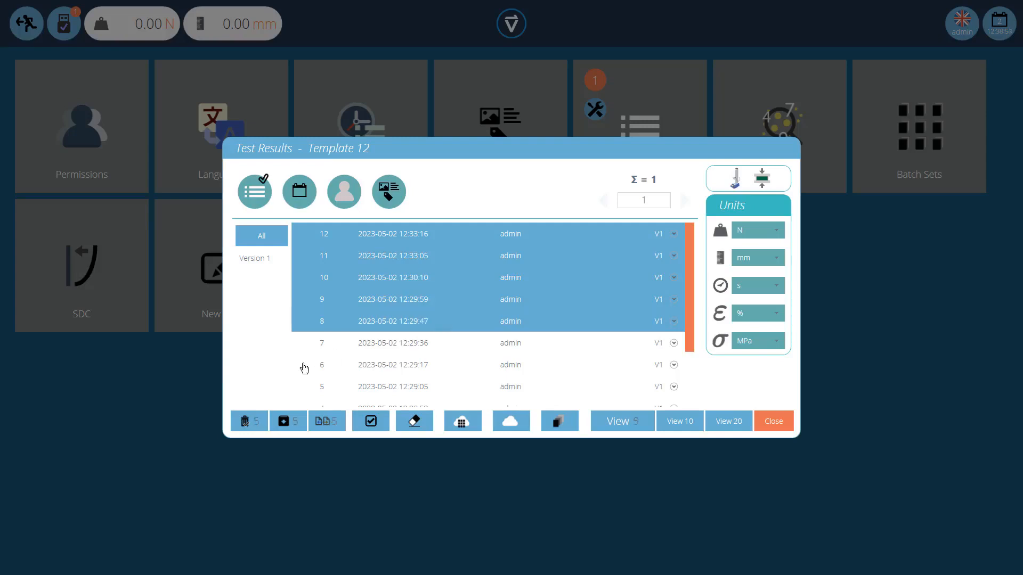
left_click(249, 424)
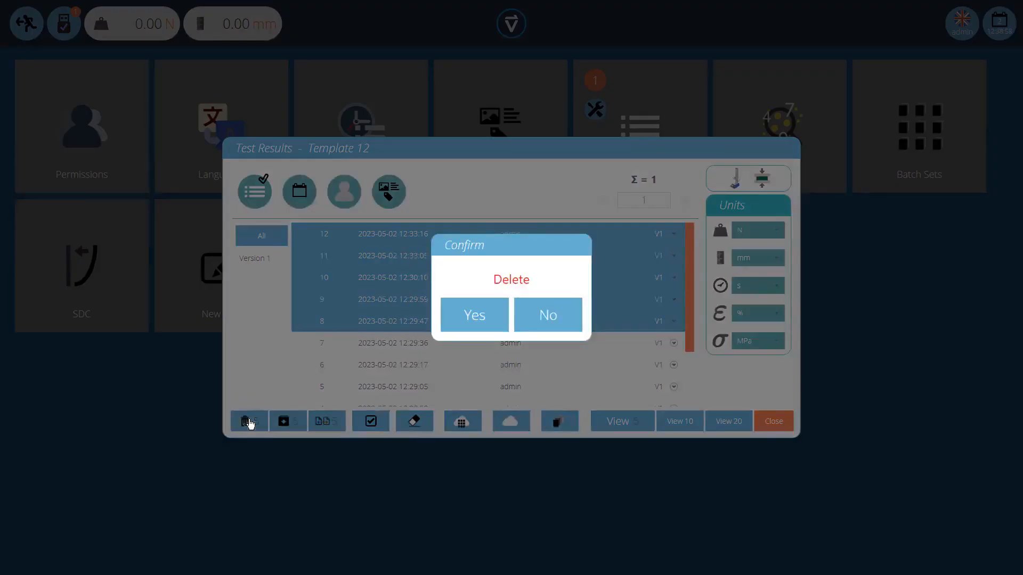
left_click(467, 320)
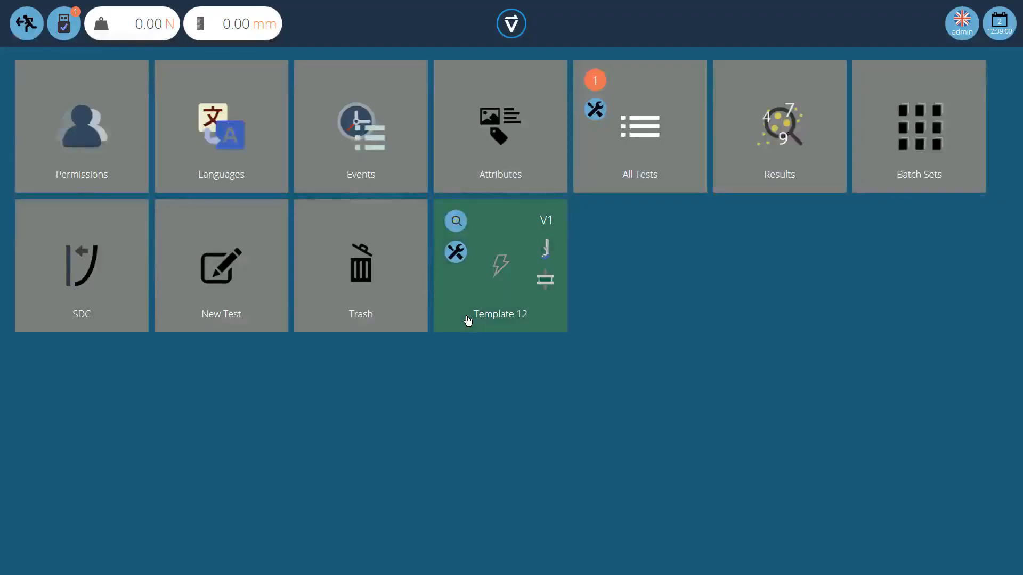
- Check the remaining Template 12 results and open the Trash
left_click(456, 221)
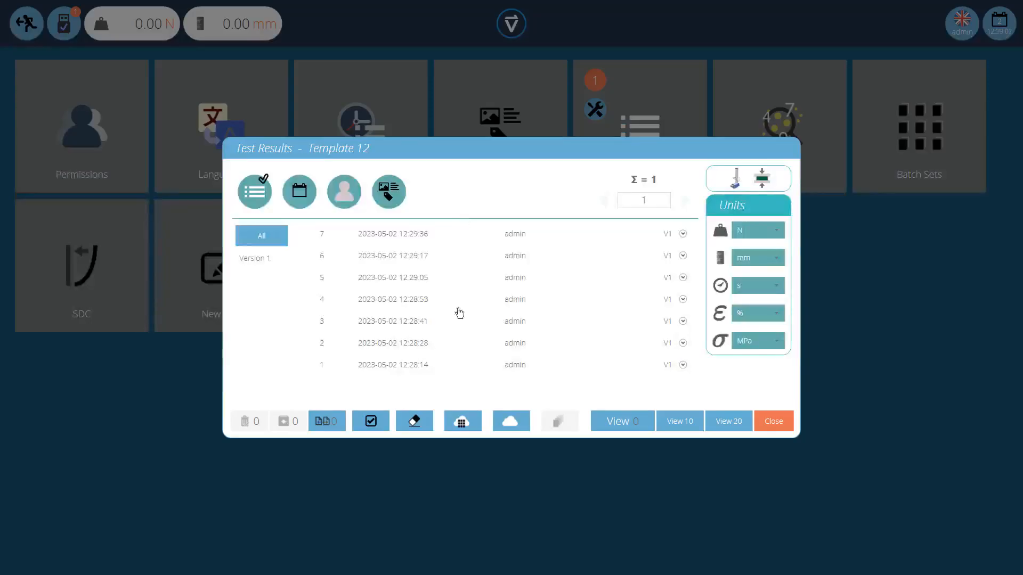
left_click(775, 421)
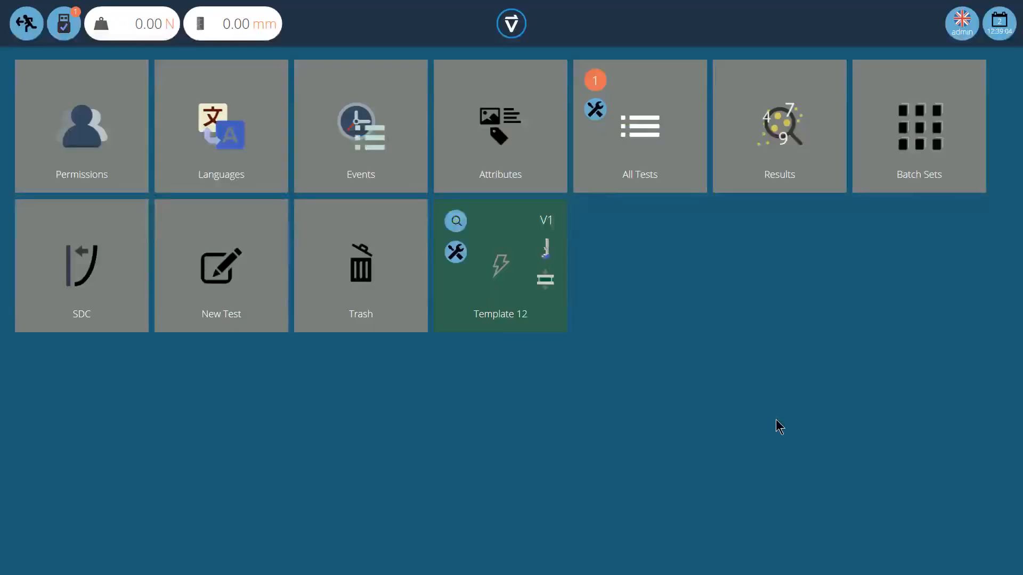
left_click(364, 279)
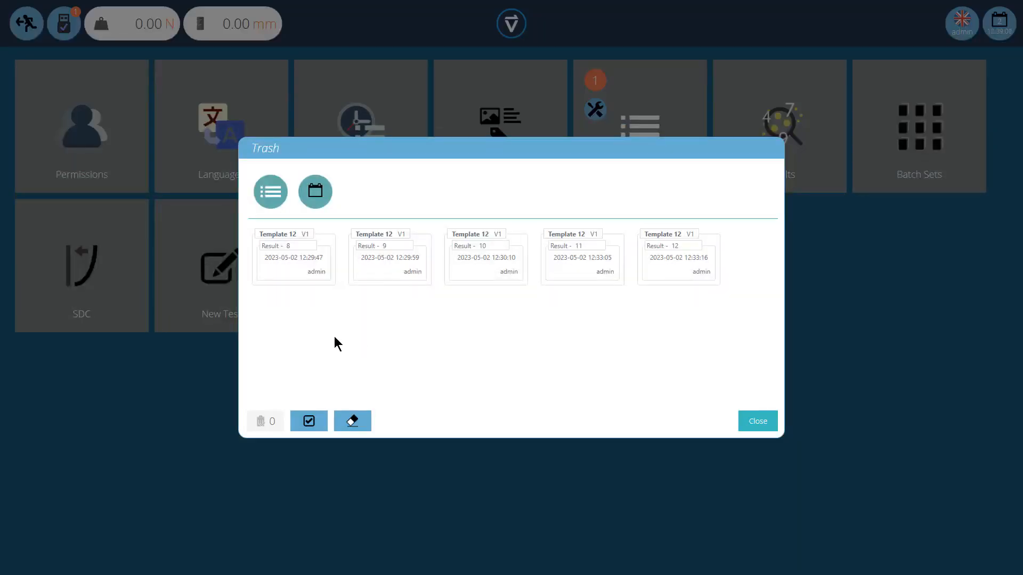
- Select results 8 to 12 individually in the Trash and deselect them all again
left_click(317, 273)
left_click(397, 272)
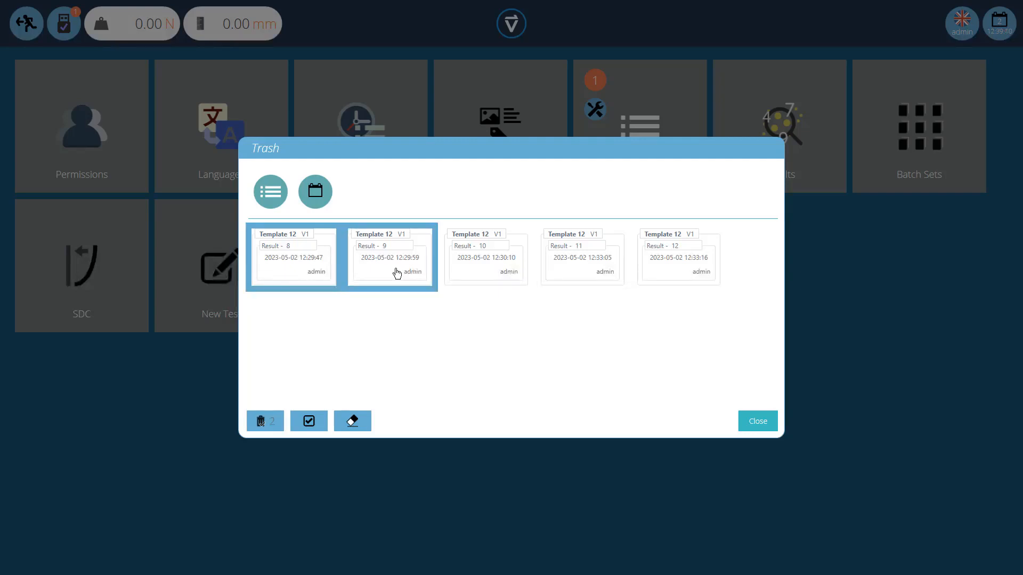
left_click(475, 273)
left_click(569, 272)
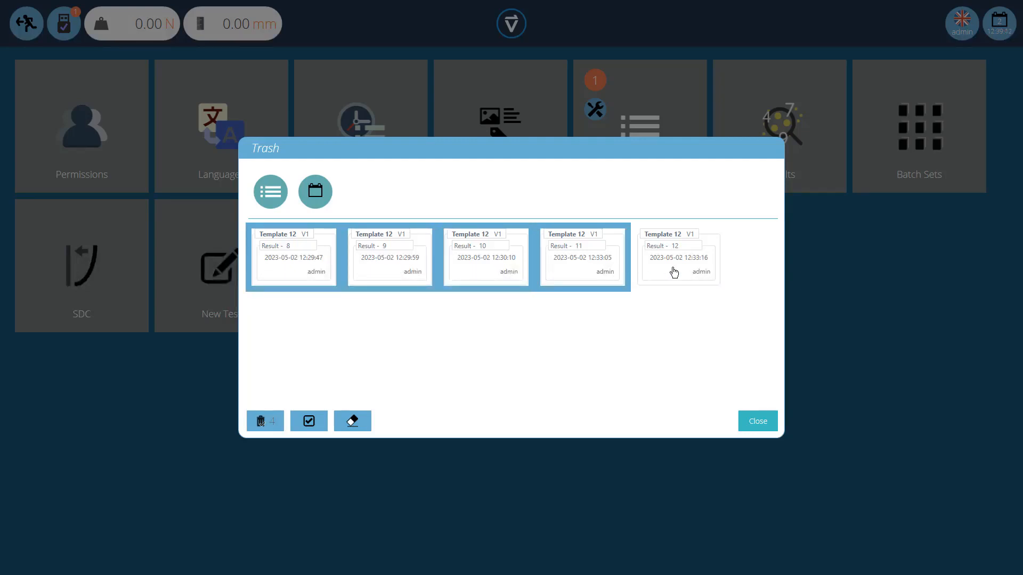
left_click(673, 272)
left_click(660, 274)
left_click(592, 272)
left_click(513, 272)
left_click(382, 271)
left_click(327, 272)
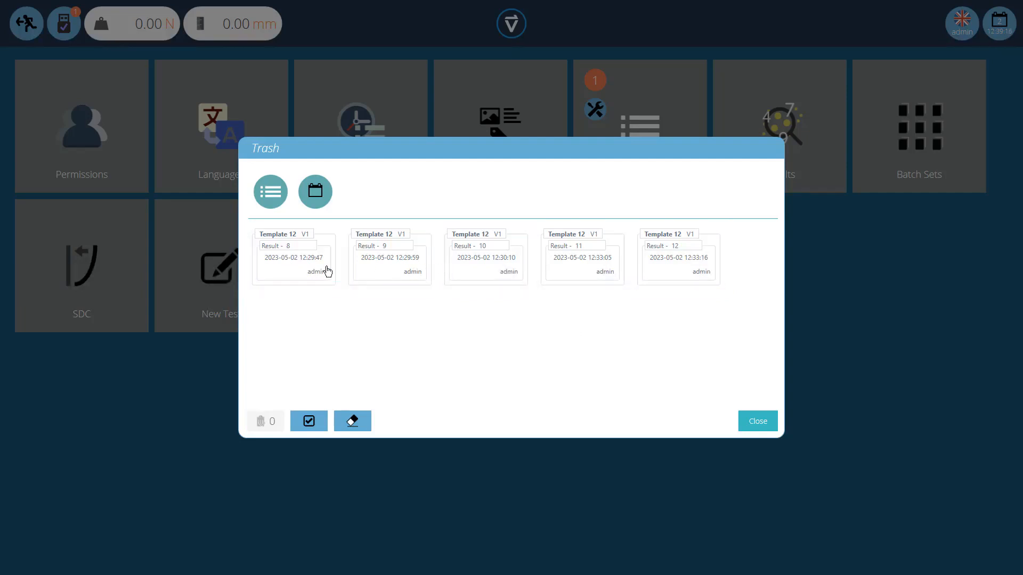
- Filter the Trash to show only results belonging to the Template 12 test
left_click(271, 197)
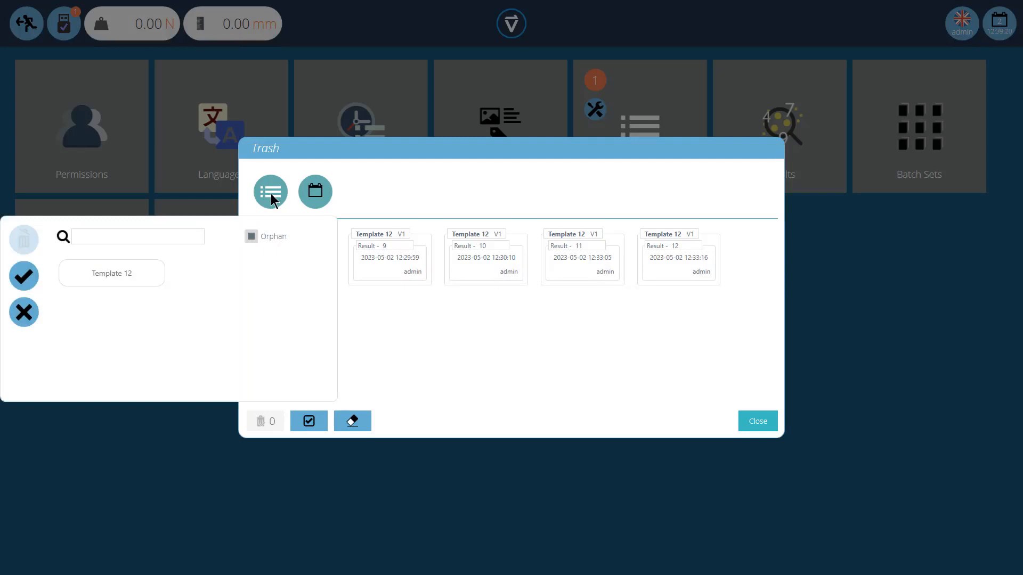
left_click(138, 280)
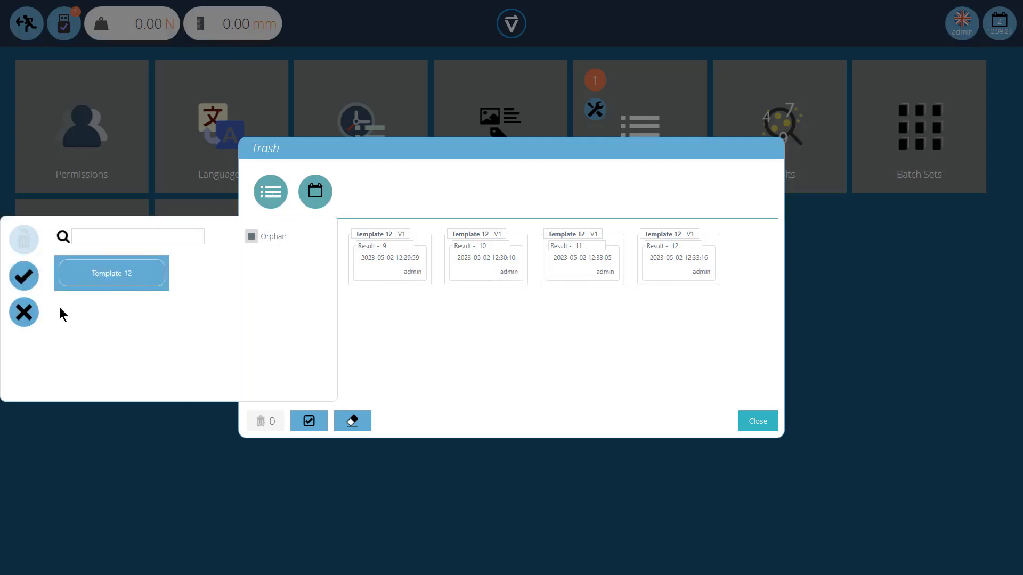
left_click(26, 278)
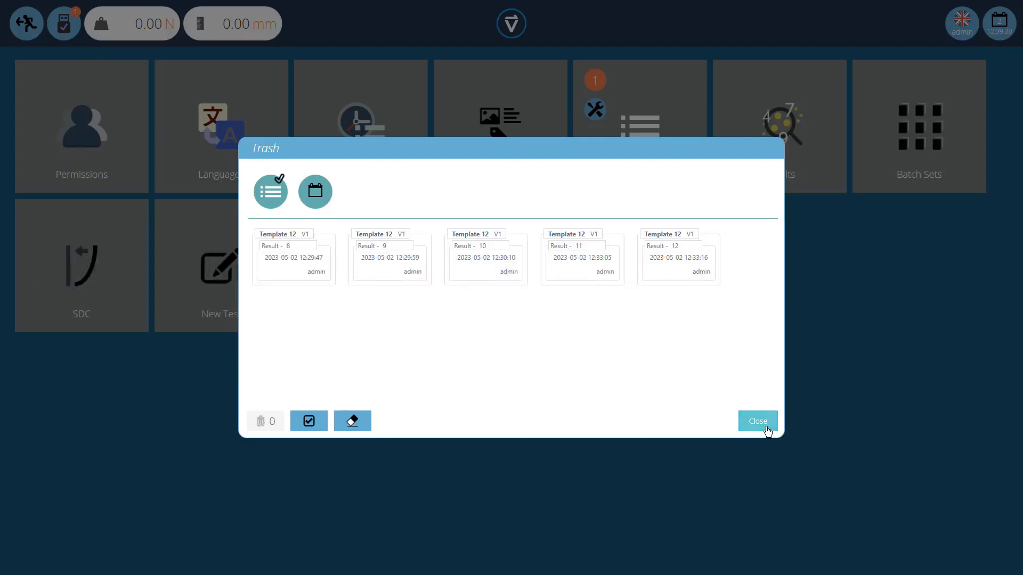
- Permanently delete results 11 and 12 of Template 12 from the Trash and close the Trash
left_click(681, 271)
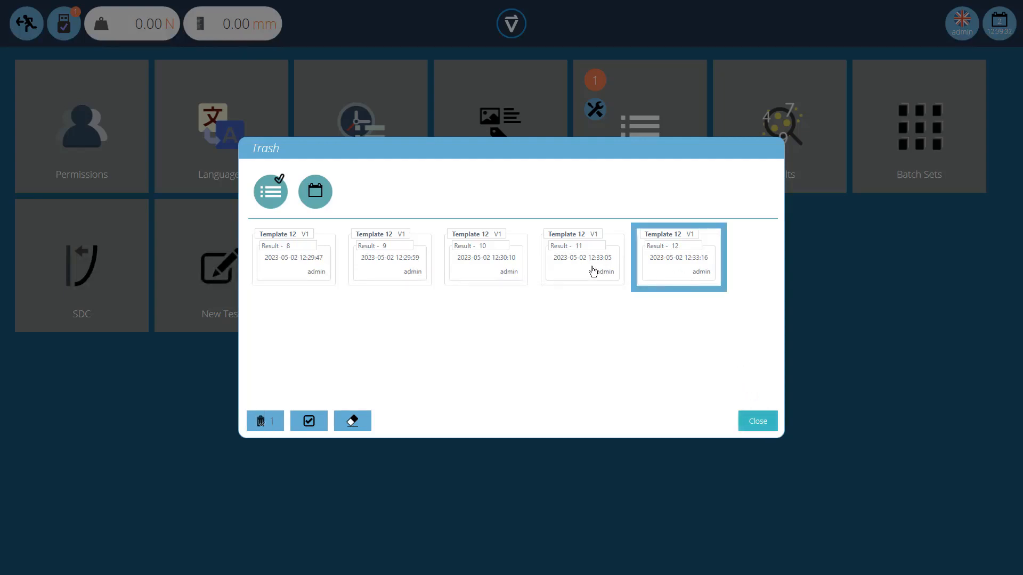
left_click(593, 271)
left_click(262, 422)
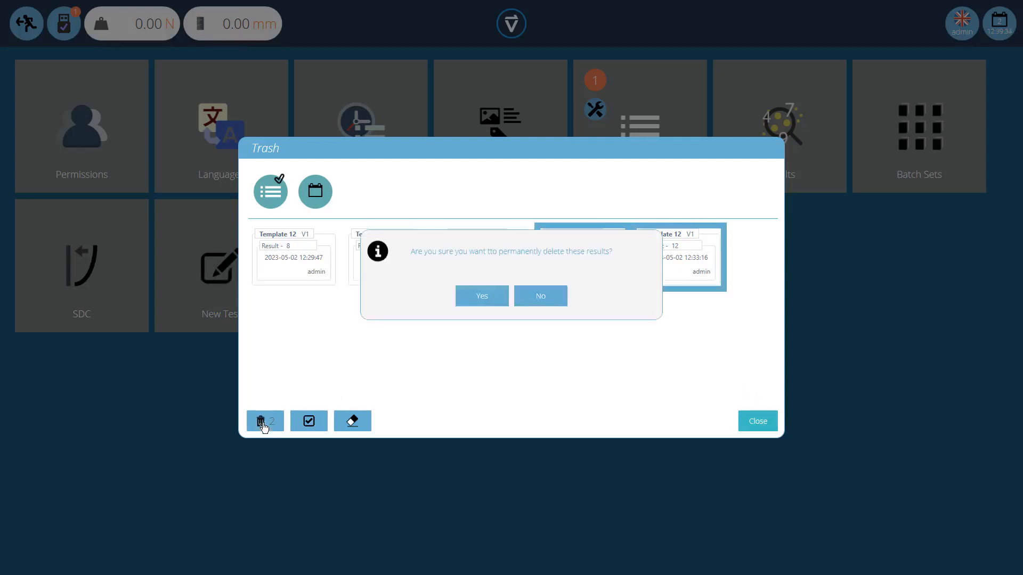
left_click(475, 300)
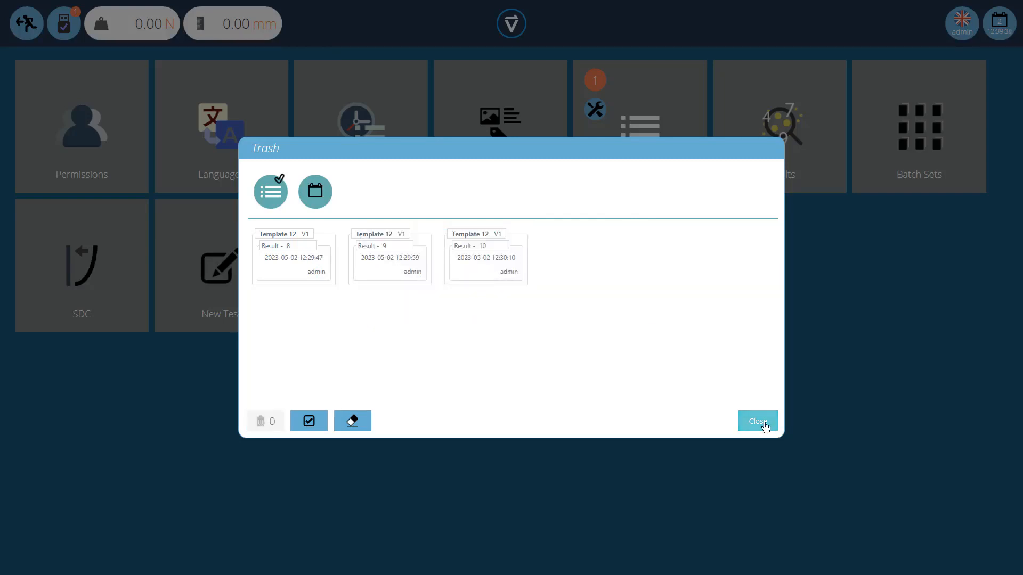
left_click(766, 423)
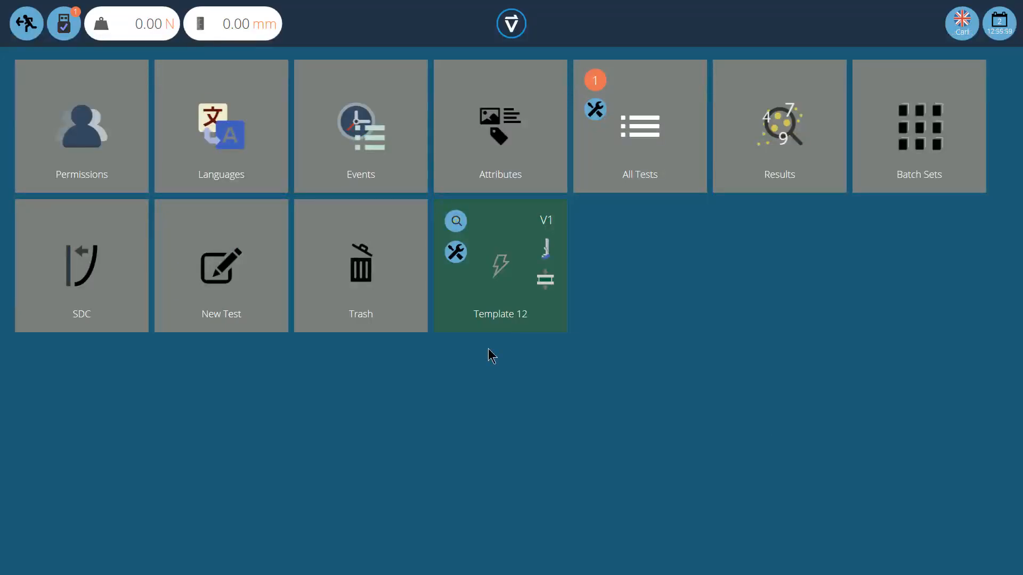
- Open the Template 12 test results and apply the test filter with Template 12 selected
left_click(457, 222)
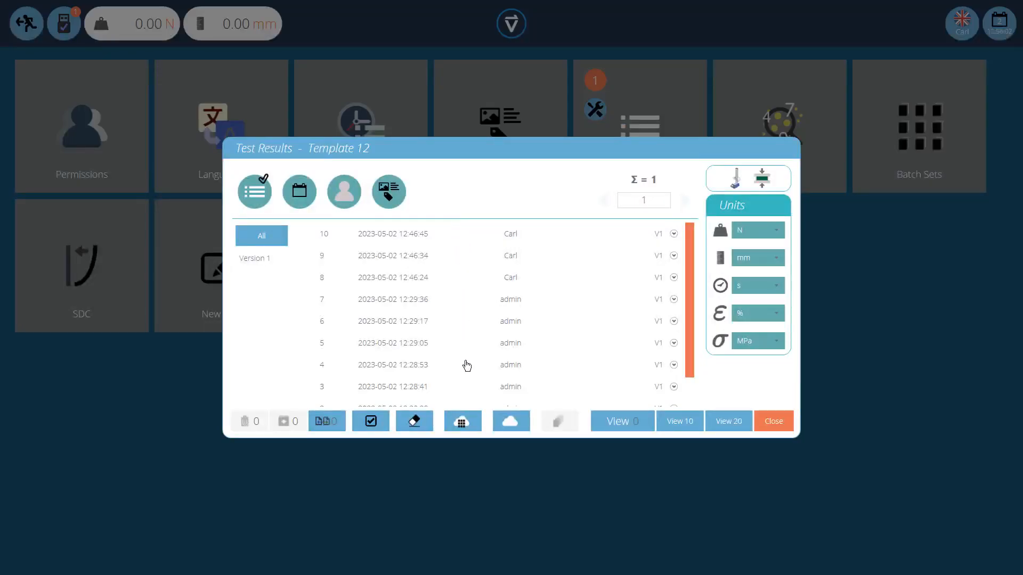
scroll(466, 370, "down", 1)
scroll(467, 372, "up", 1)
left_click(256, 200)
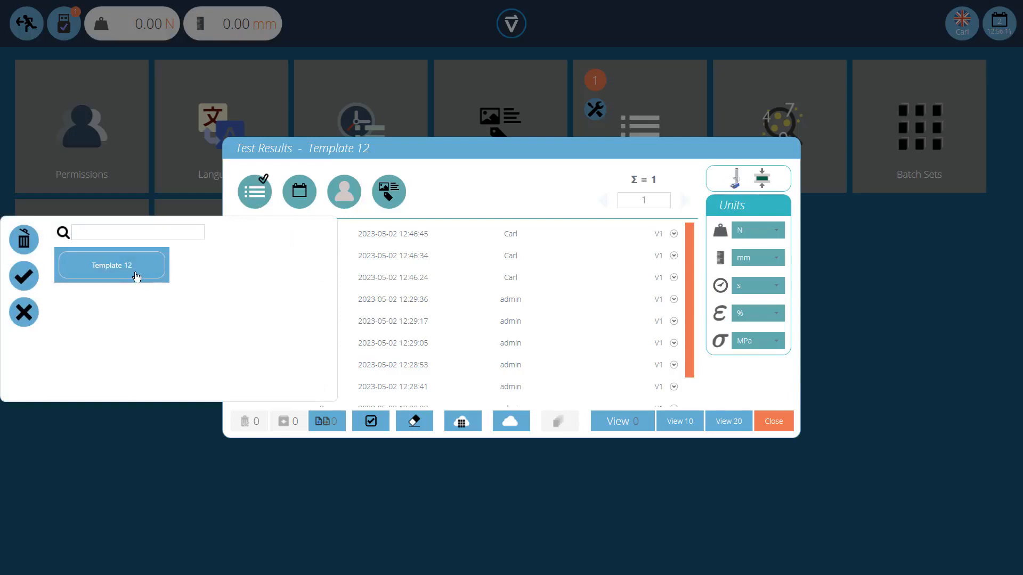
left_click(24, 277)
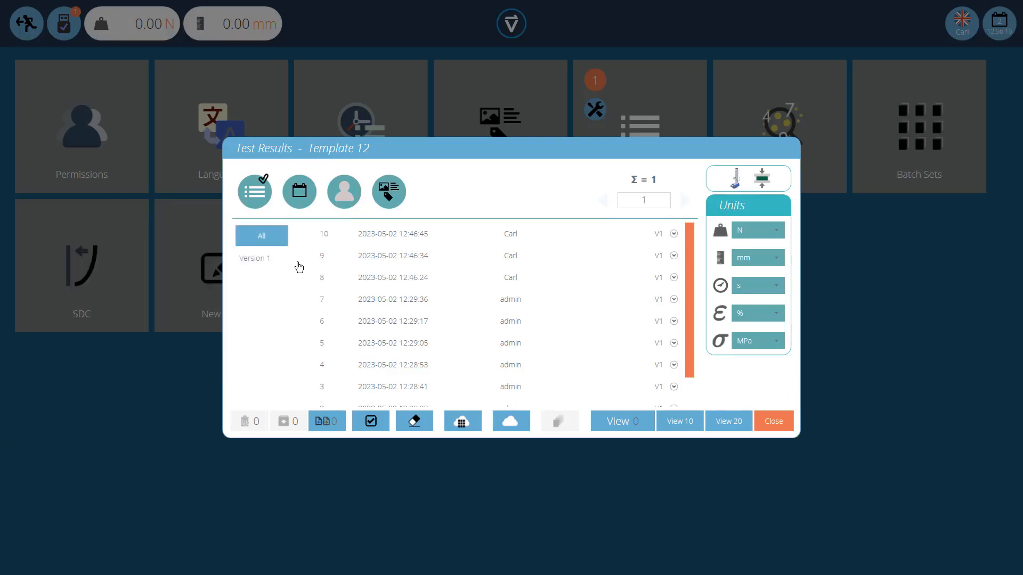
left_click(299, 193)
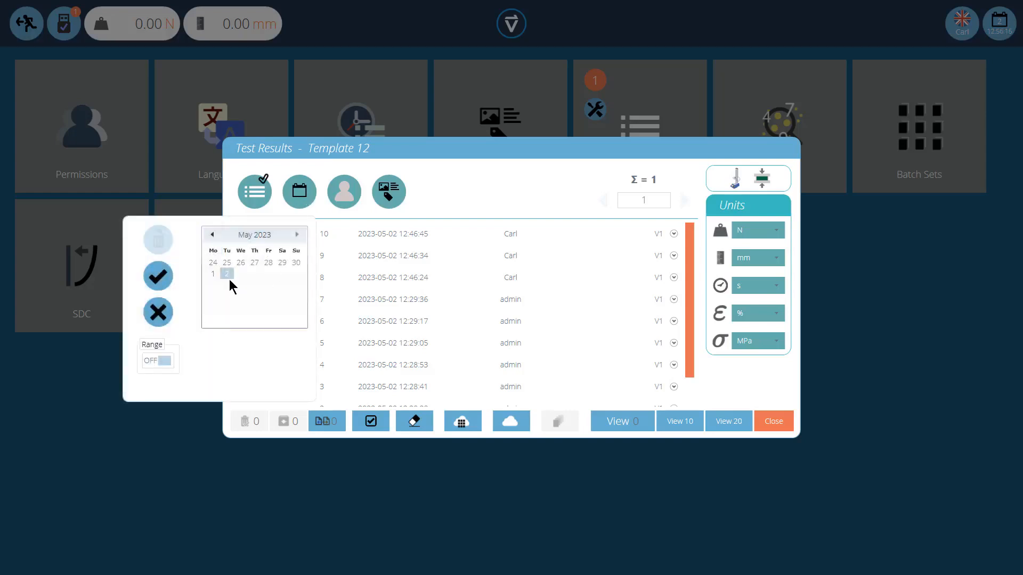
left_click(164, 362)
left_click(89, 273)
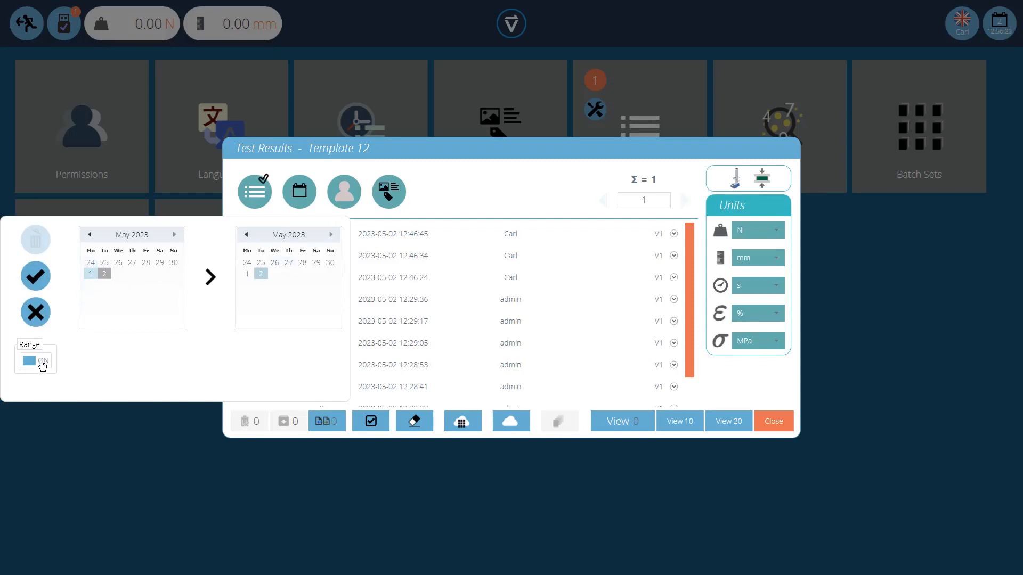
left_click(41, 368)
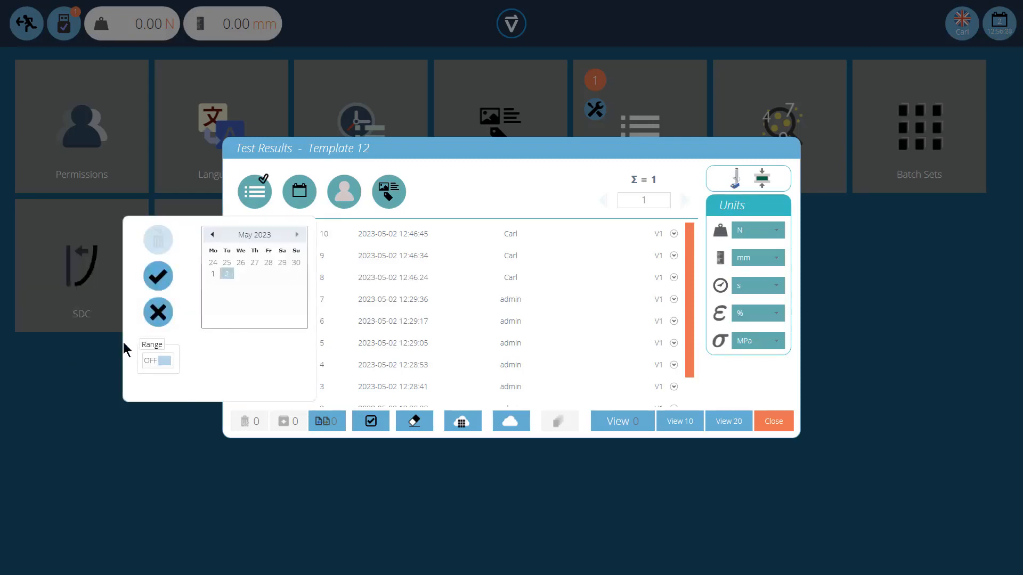
left_click(158, 312)
- Filter the Template 12 results by user to show only those recorded by the non-admin user
left_click(344, 191)
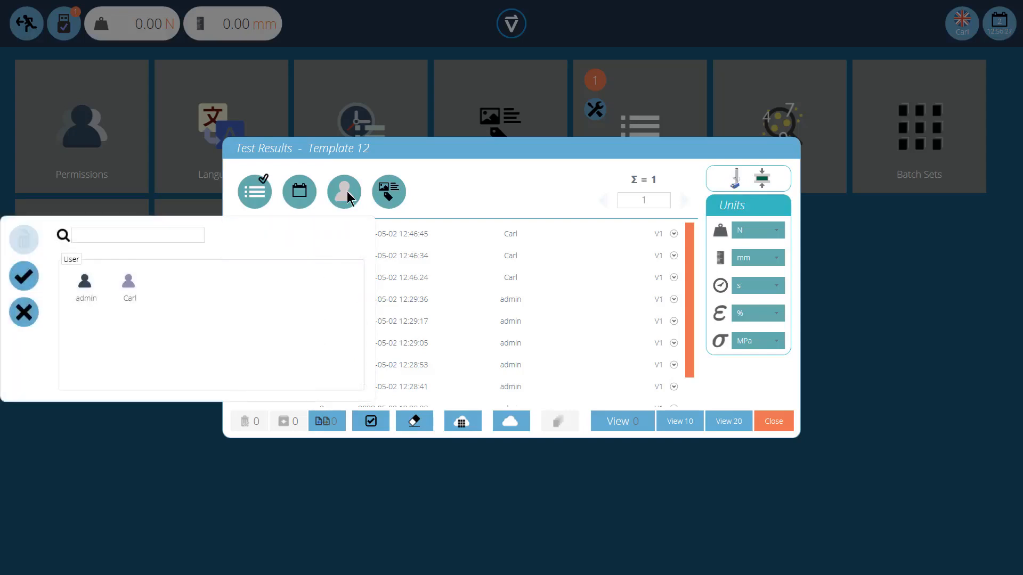
left_click(84, 295)
left_click(124, 291)
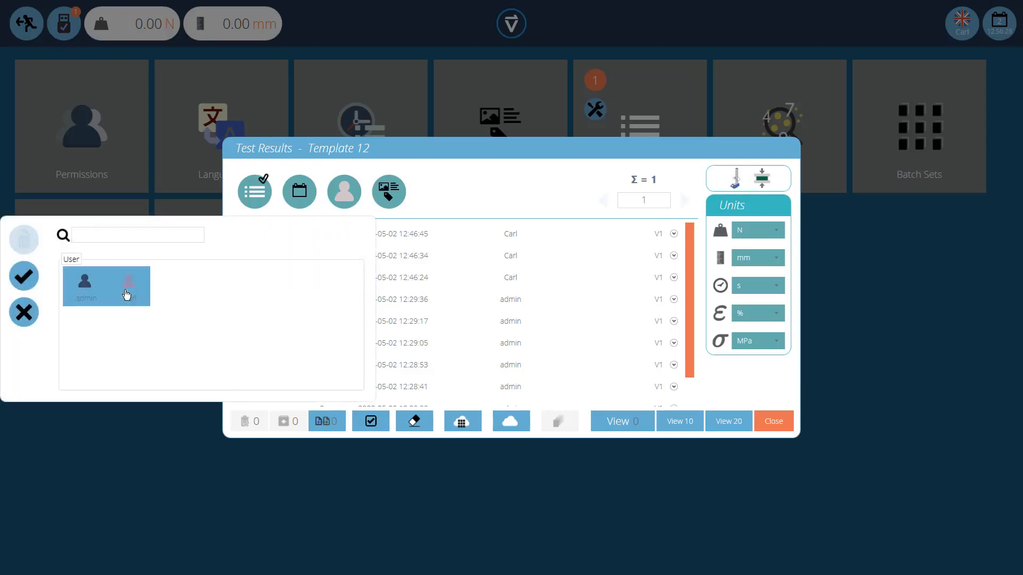
left_click(82, 290)
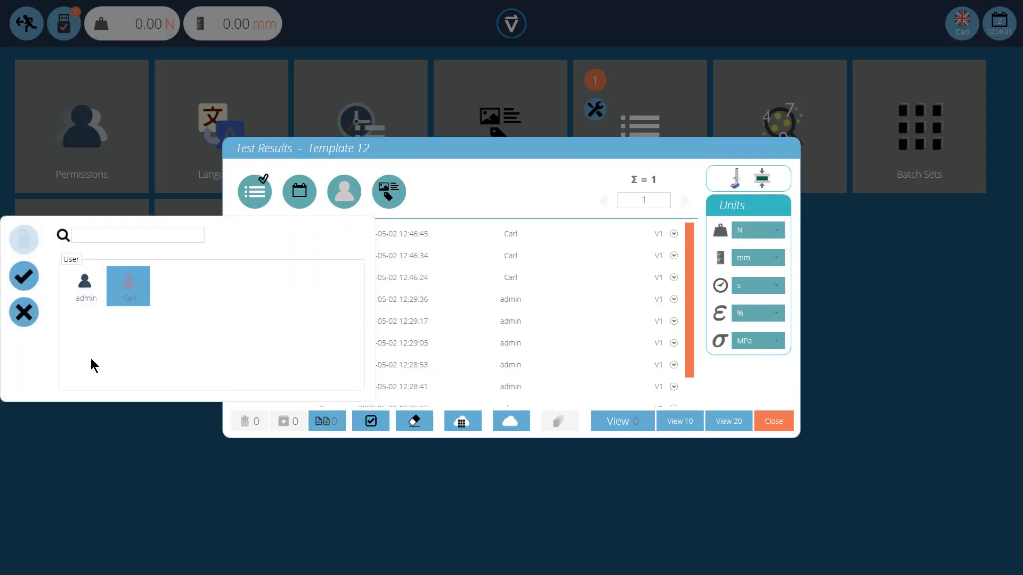
left_click(24, 275)
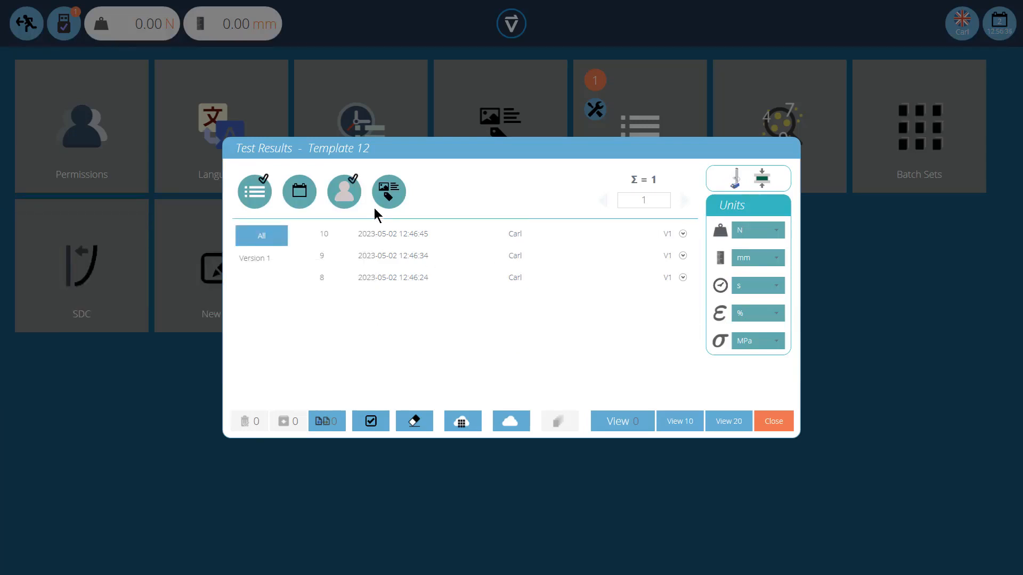
- Filter the results further by the Before Test attribute ID with the search value 1
left_click(389, 195)
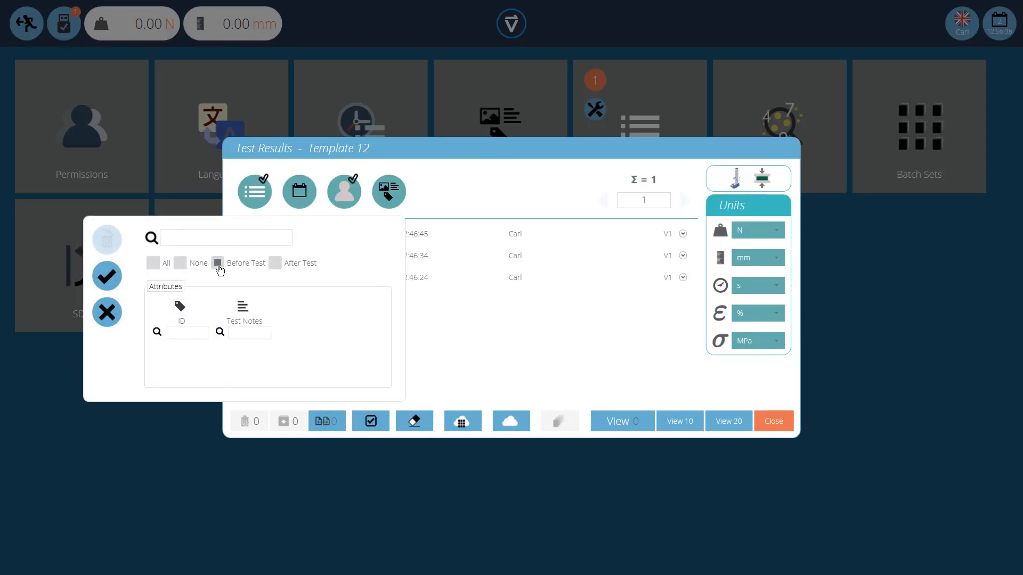
left_click(194, 333)
left_click(182, 318)
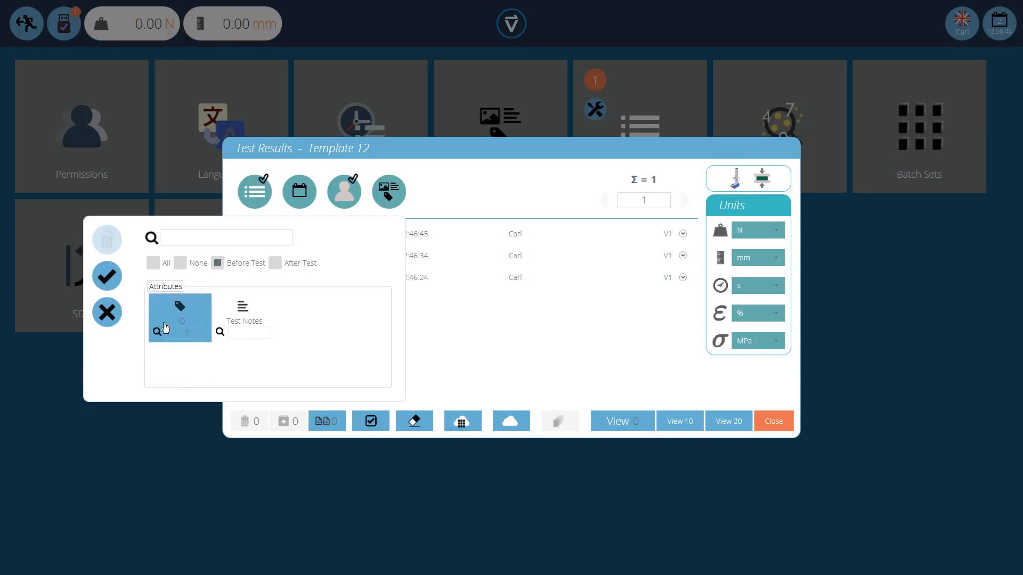
left_click(107, 276)
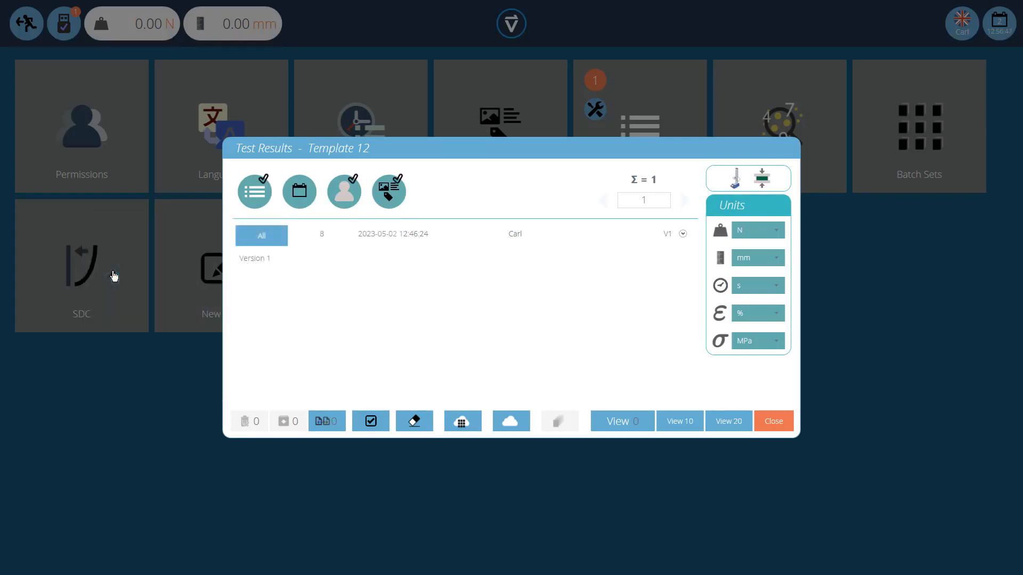
- View the graph and calculated results of result 8, including its ID attribute, and return to the home screen
left_click(441, 243)
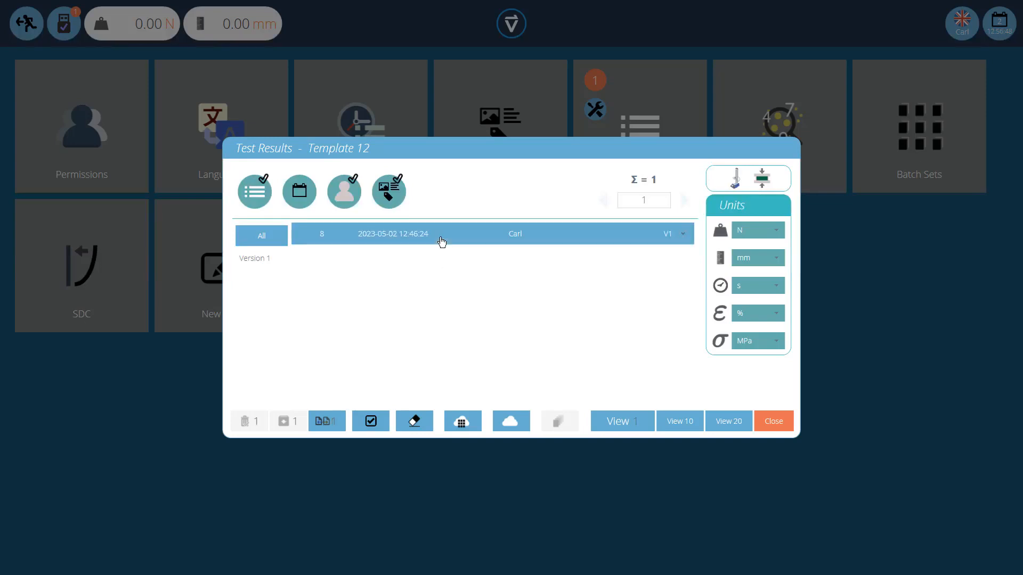
left_click(631, 429)
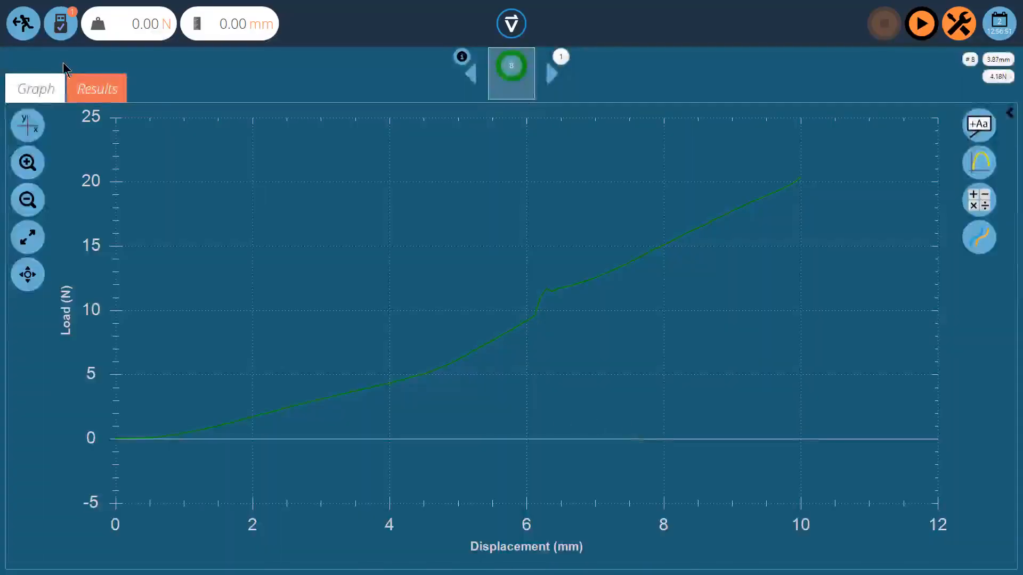
left_click(93, 91)
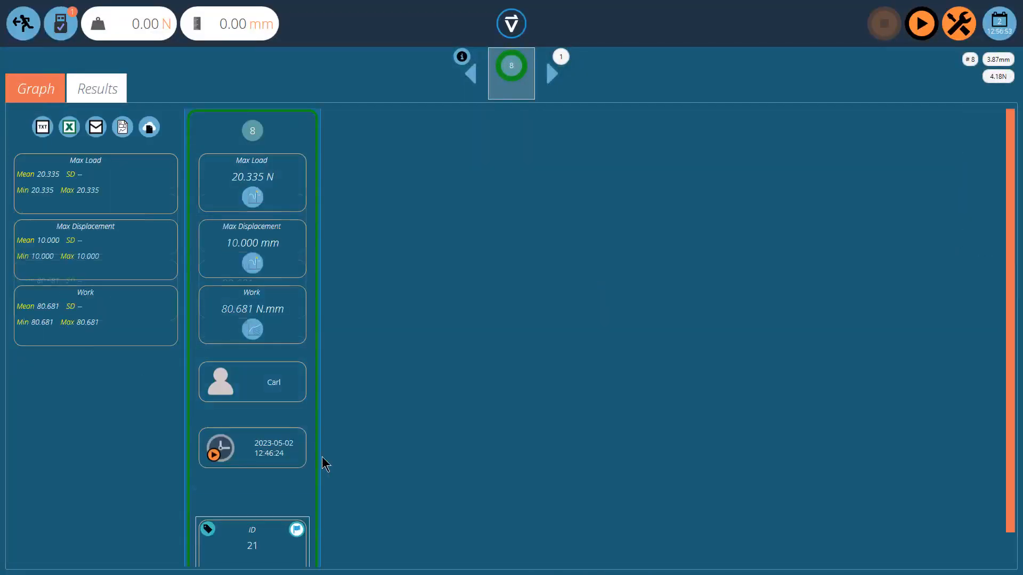
scroll(317, 479, "down", 1)
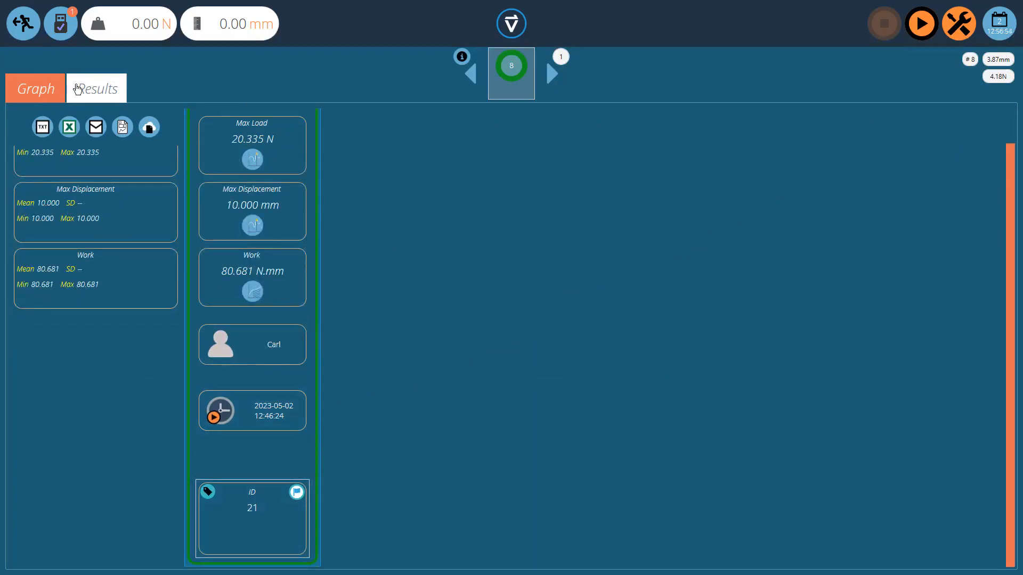
left_click(21, 25)
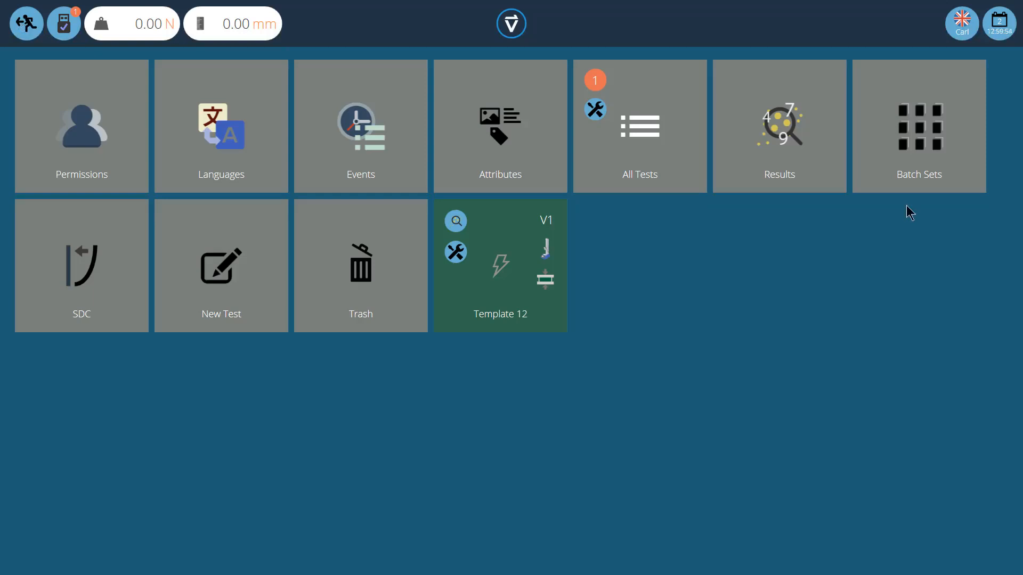
- View the results of Template 12 batch set #1 and return to the home screen
left_click(919, 145)
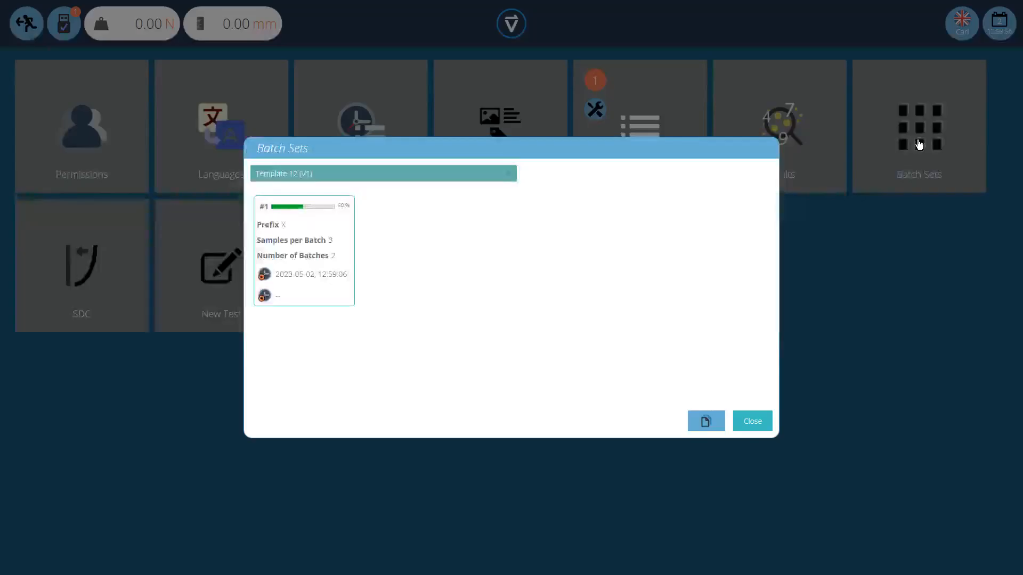
left_click(325, 259)
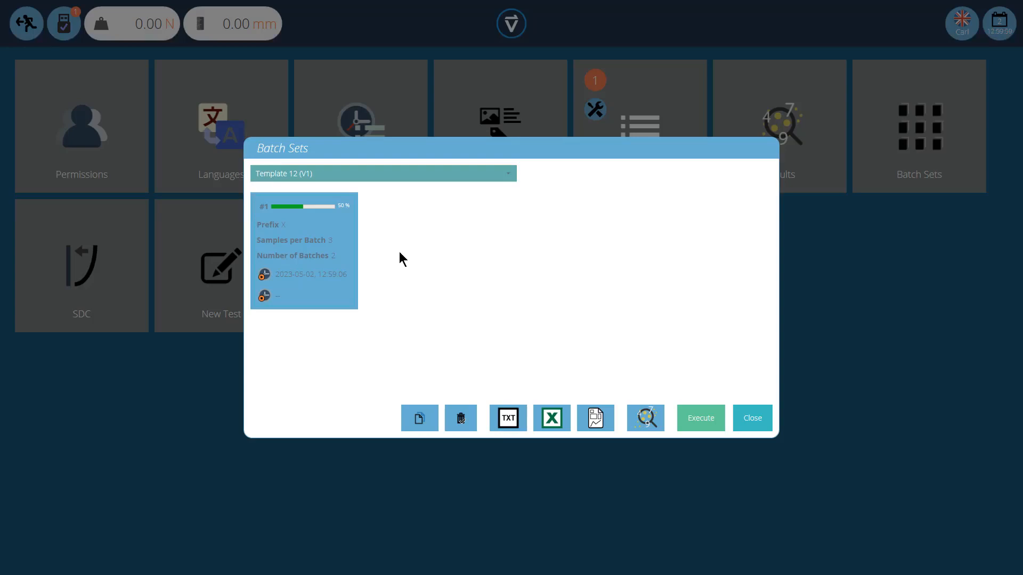
left_click(646, 419)
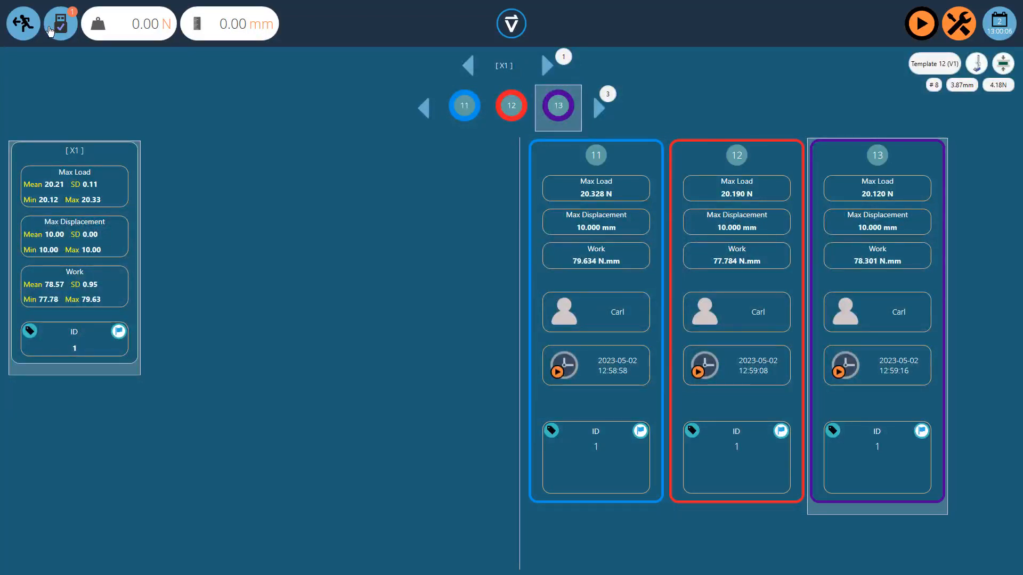
left_click(20, 22)
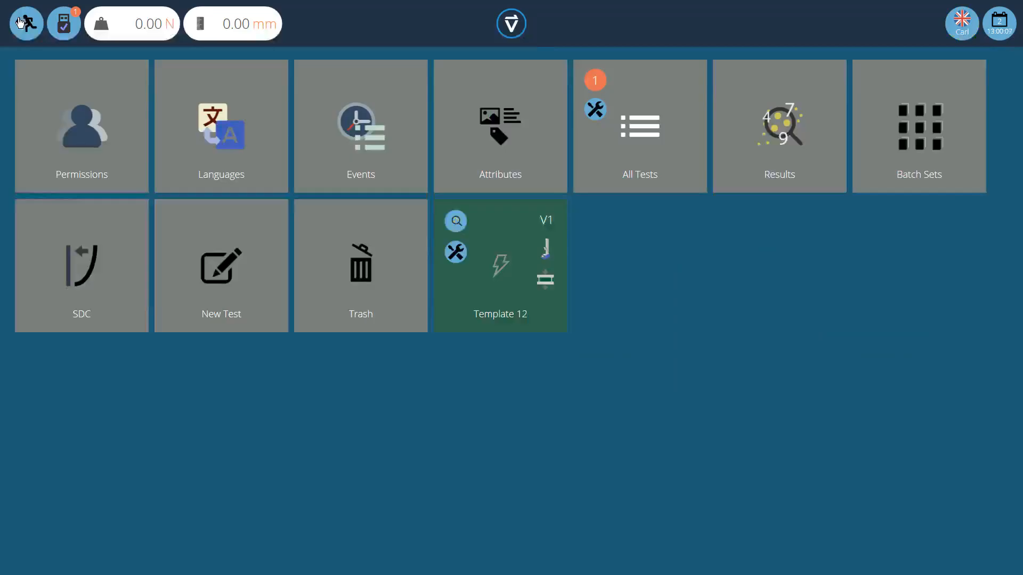
- Copy Template 12 batch set #1 with prefix X, 3 samples per batch and 2 batches, and close the batch sets
left_click(922, 145)
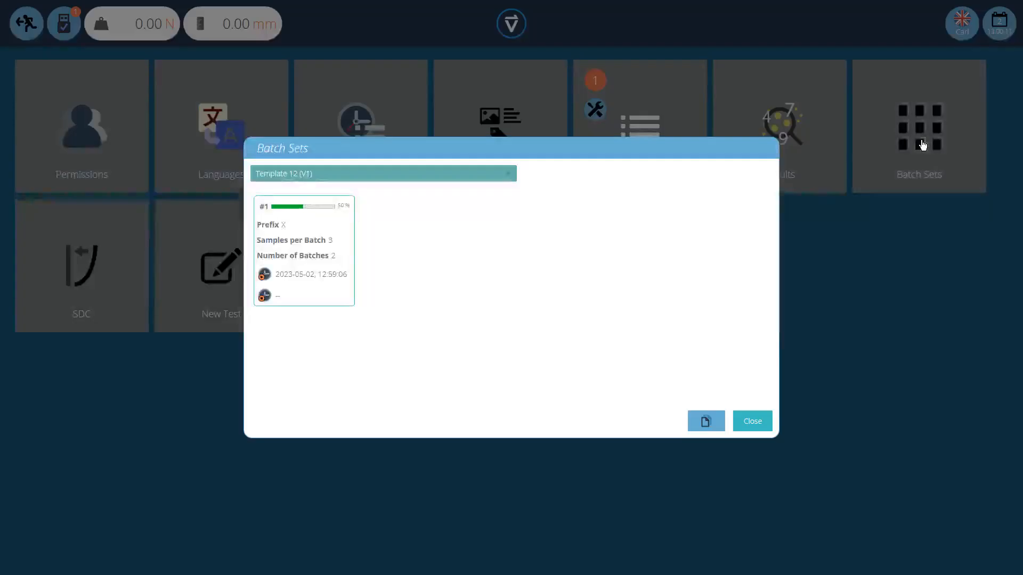
left_click(317, 244)
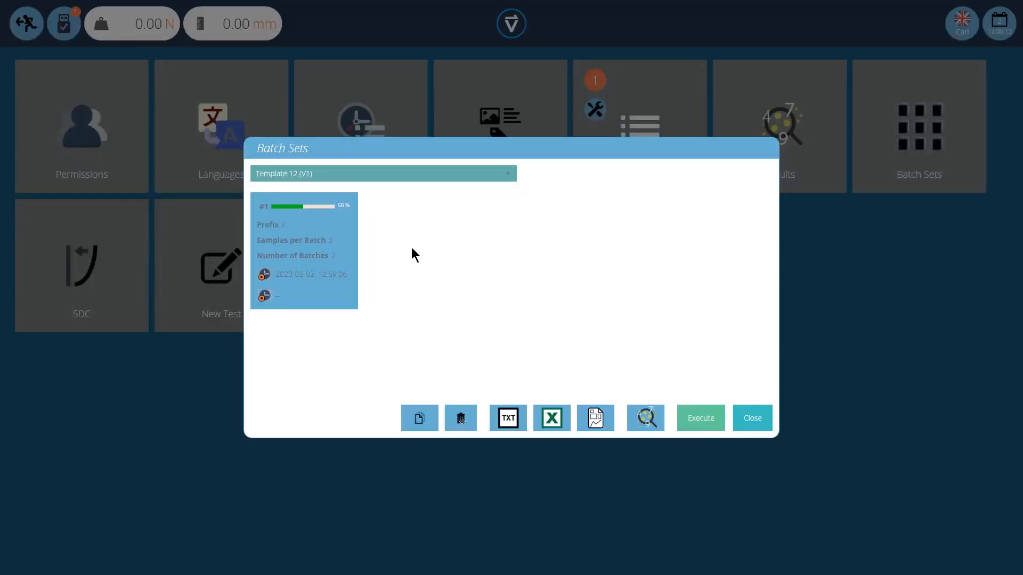
left_click(420, 418)
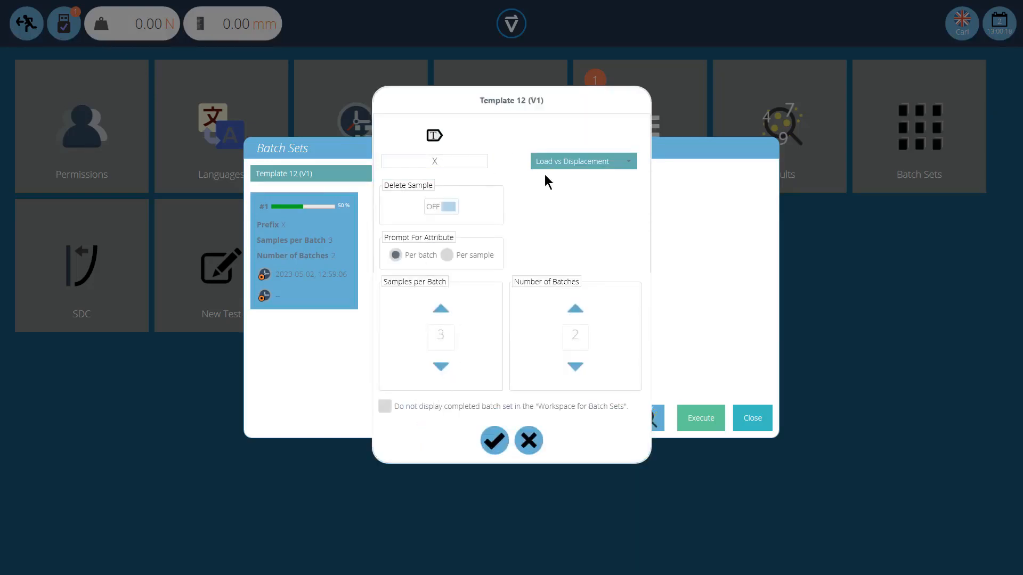
left_click(494, 441)
left_click(428, 274)
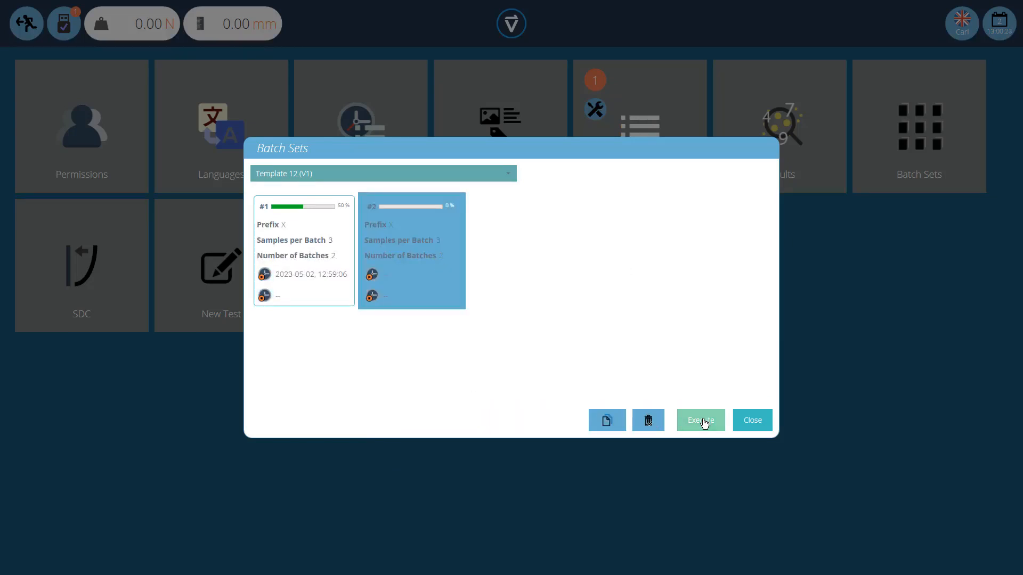
left_click(752, 420)
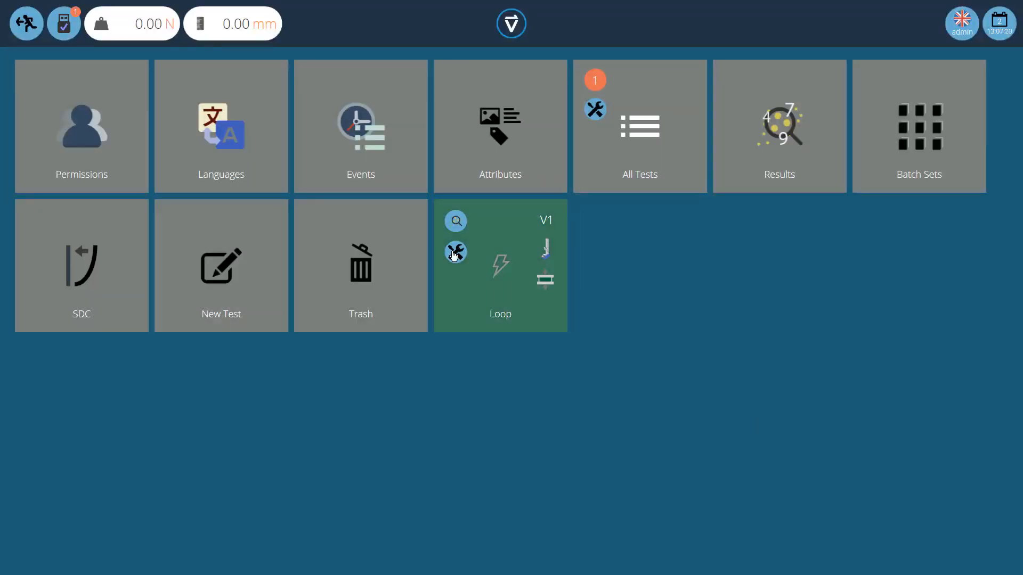
- Open the Loop test for editing at its operations timeline and expand the Common operations
left_click(455, 255)
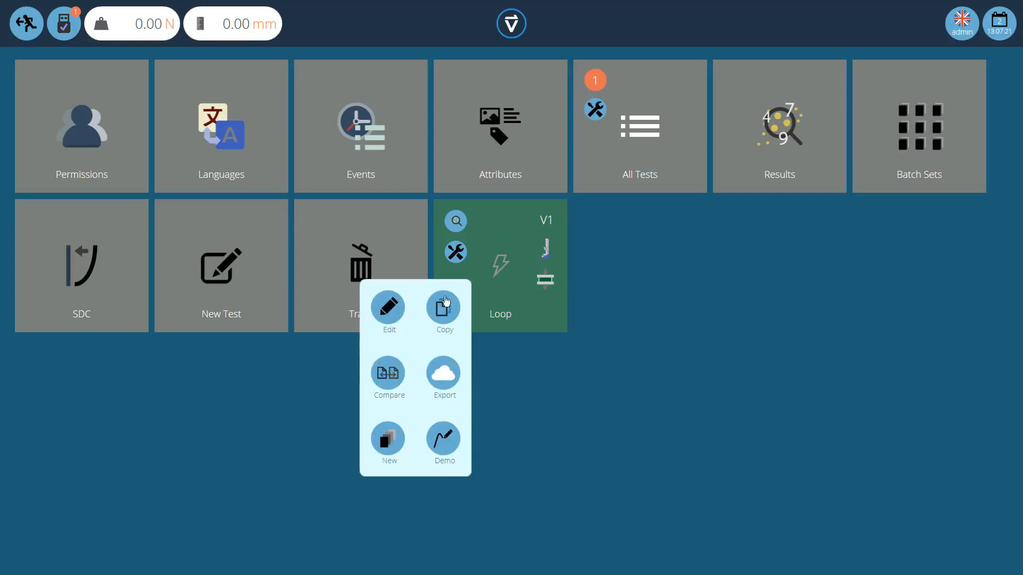
left_click(389, 311)
left_click(293, 130)
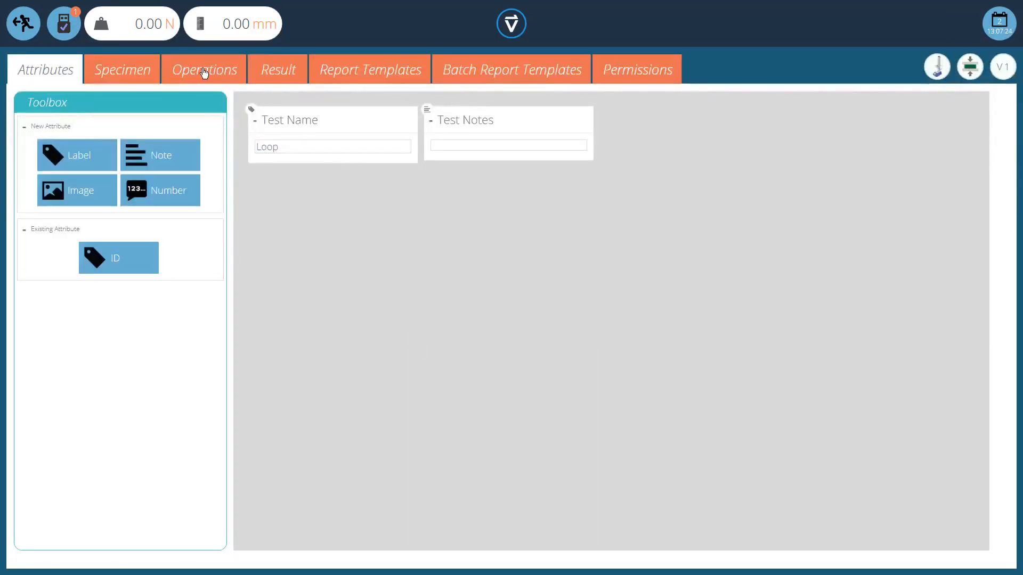
left_click(204, 71)
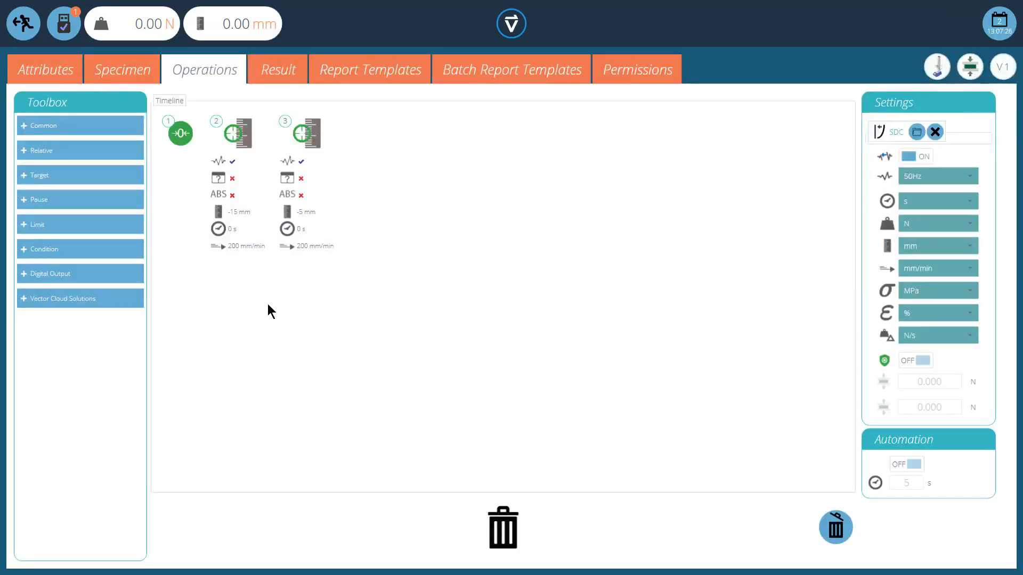
mouse_move(235, 223)
mouse_move(313, 224)
left_click(48, 124)
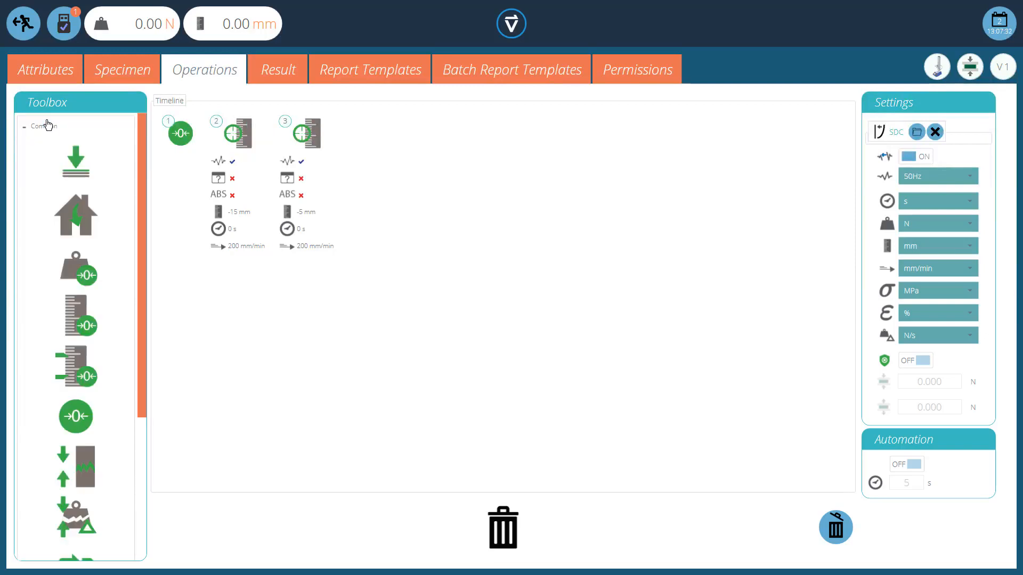
- Add a loop operation and then a return-home operation to the end of the Loop test's timeline
left_click_drag(141, 217, 151, 302)
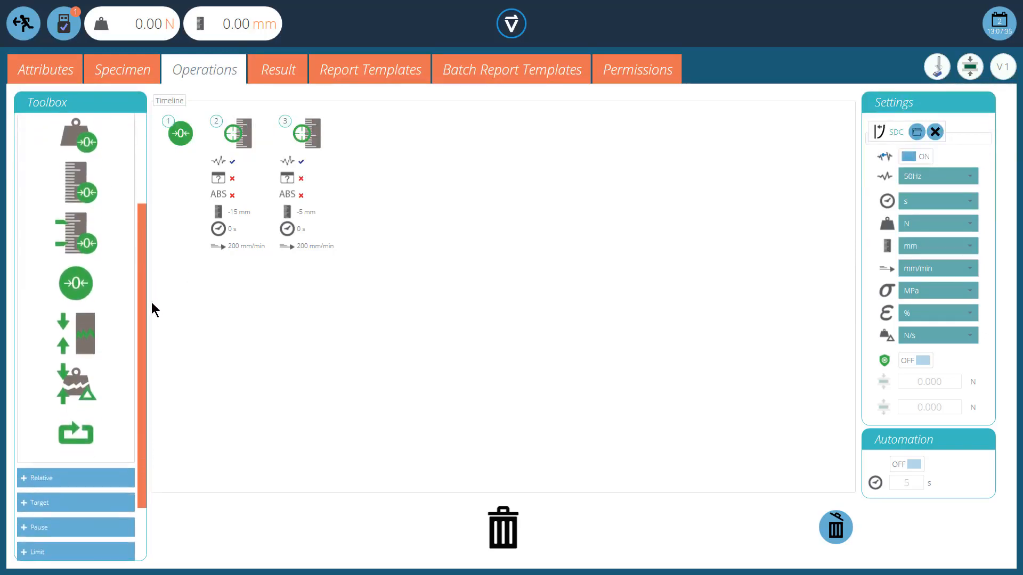
left_click_drag(96, 418, 347, 230)
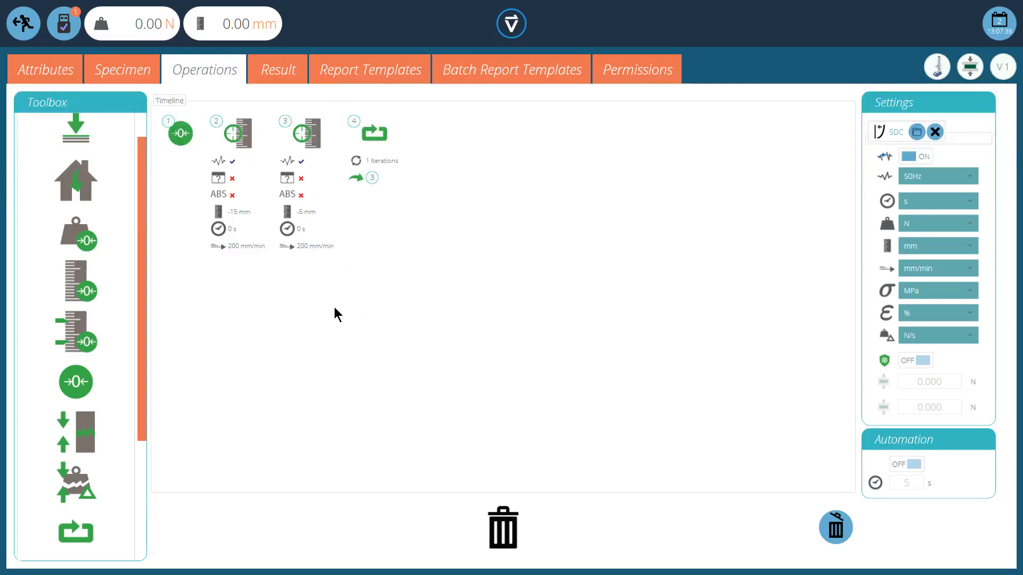
left_click_drag(86, 166, 457, 211)
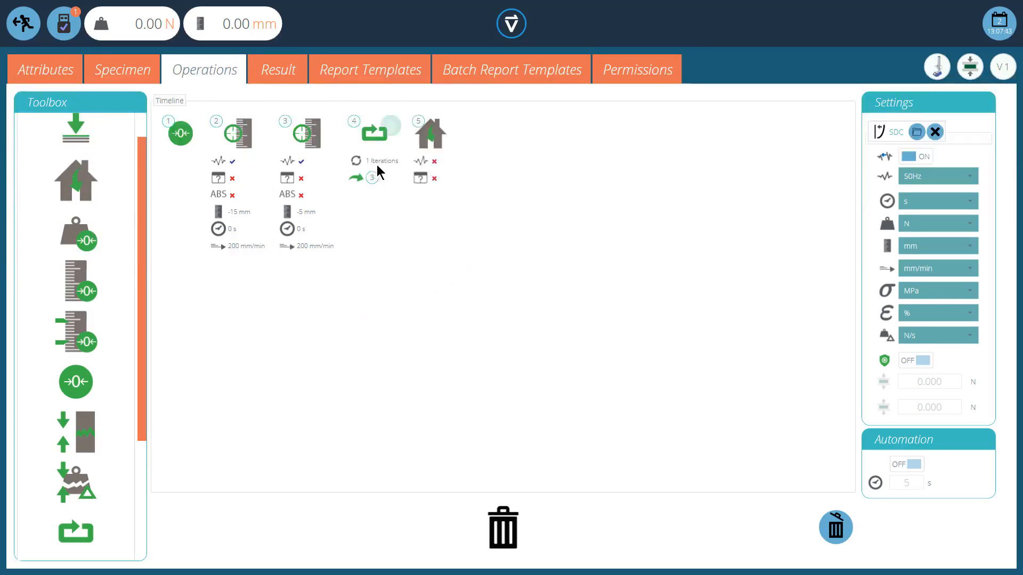
- Configure the loop operation to return to operation 2 for 3 iterations
left_click(391, 130)
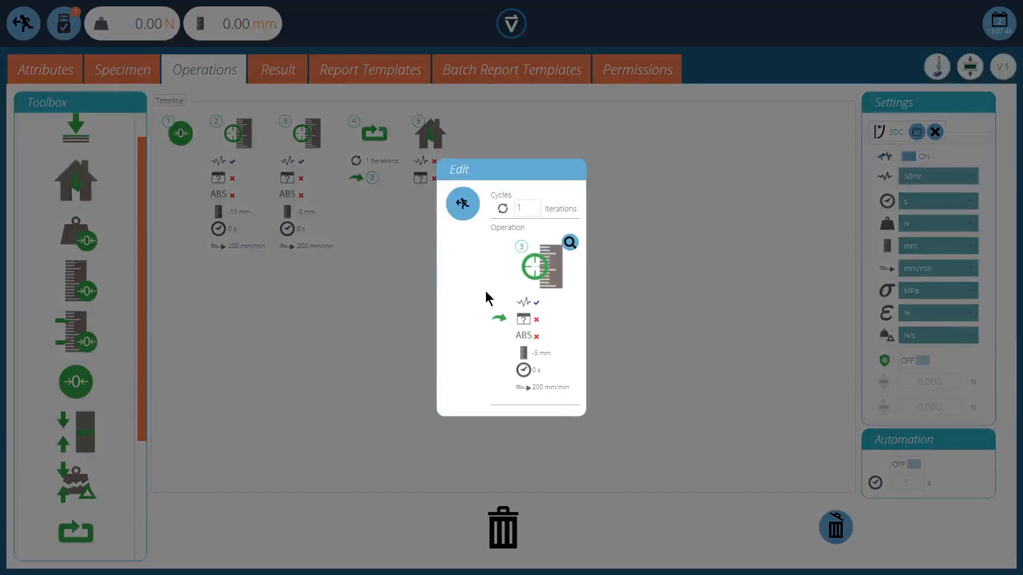
left_click(569, 243)
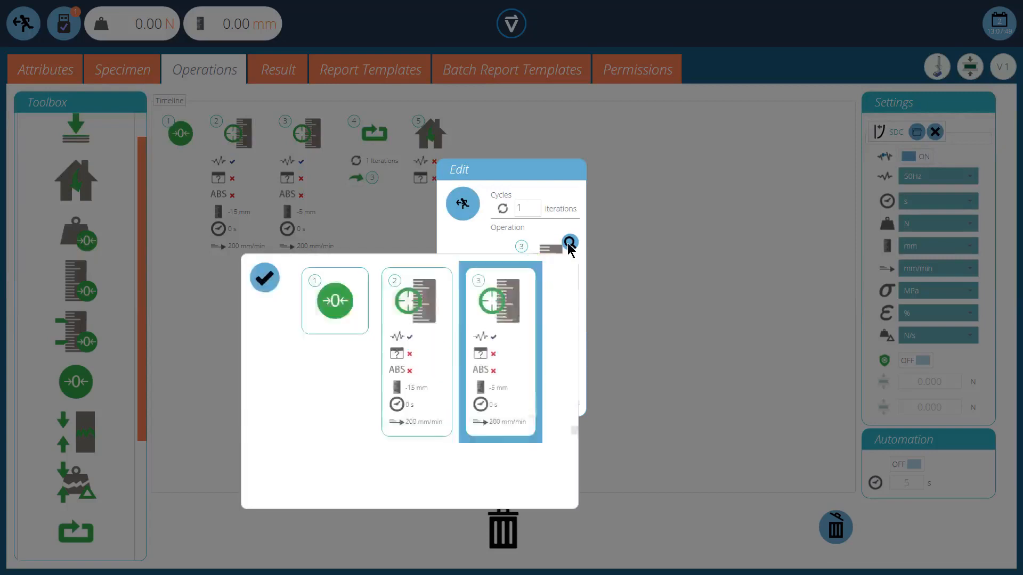
left_click(424, 321)
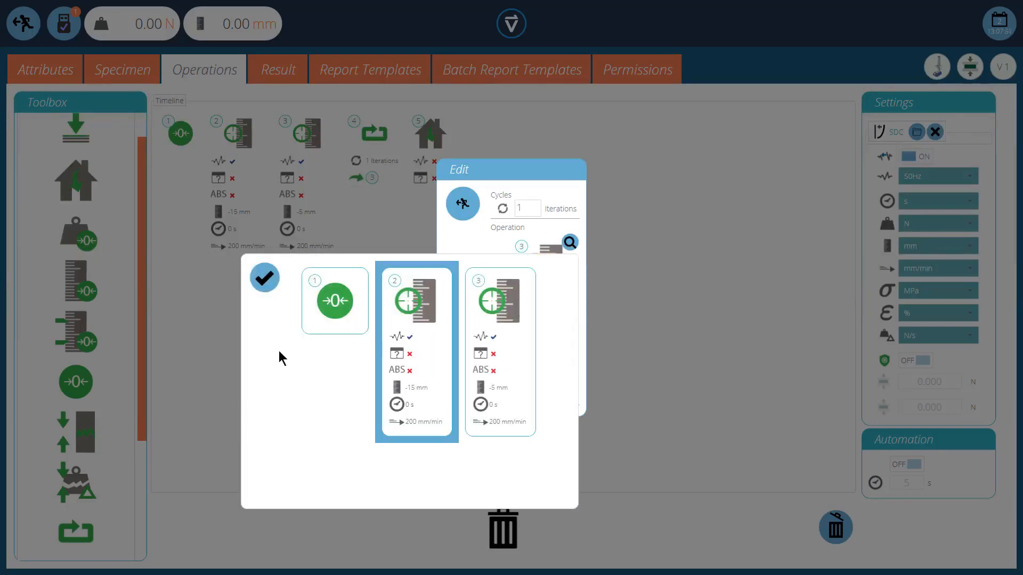
left_click(265, 278)
left_click(523, 205)
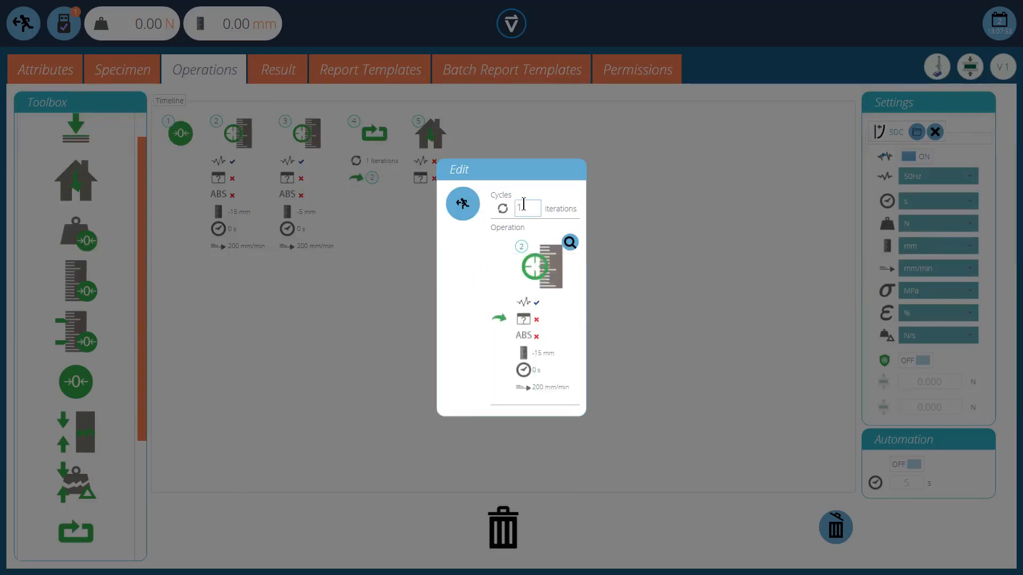
double_click(525, 206)
type("3")
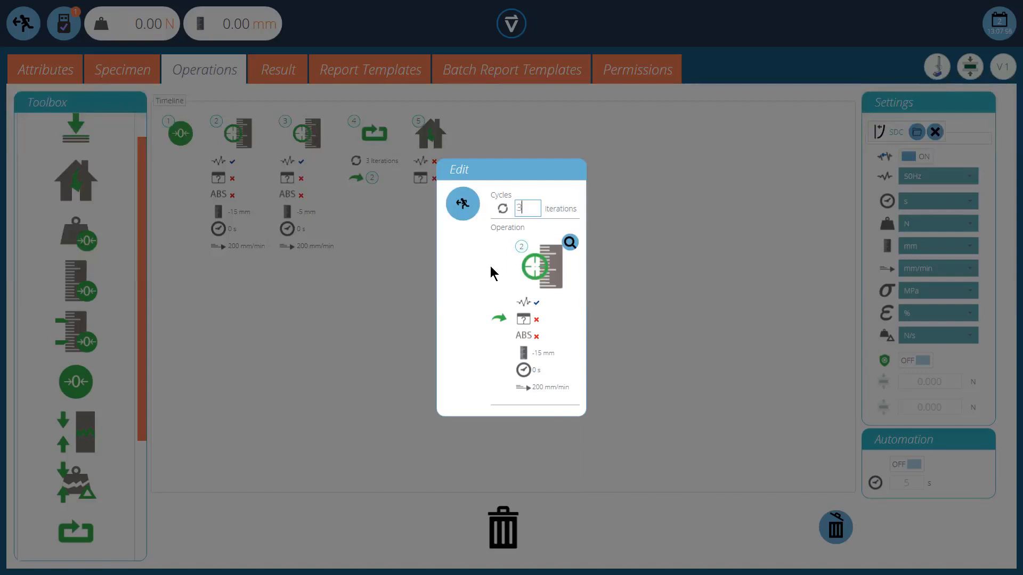
left_click(464, 203)
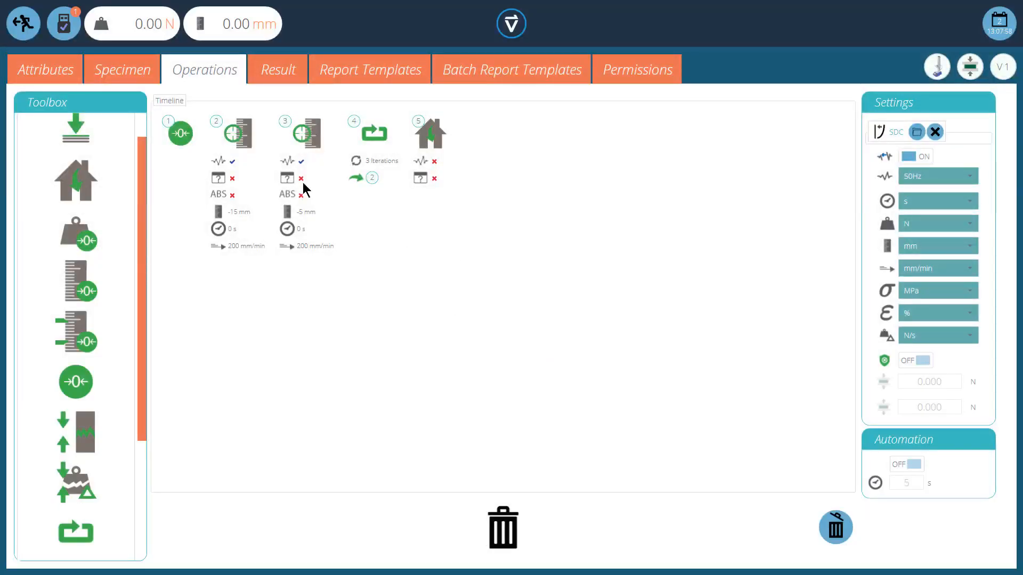
- Leave the Loop test editor and save the changes by overriding the current version
mouse_move(315, 145)
mouse_move(233, 178)
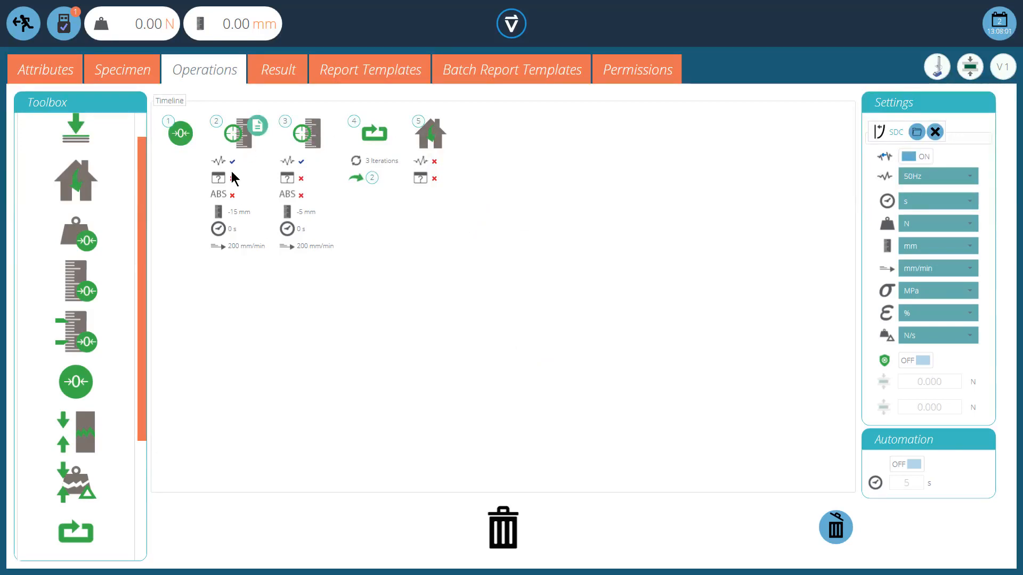
left_click(22, 27)
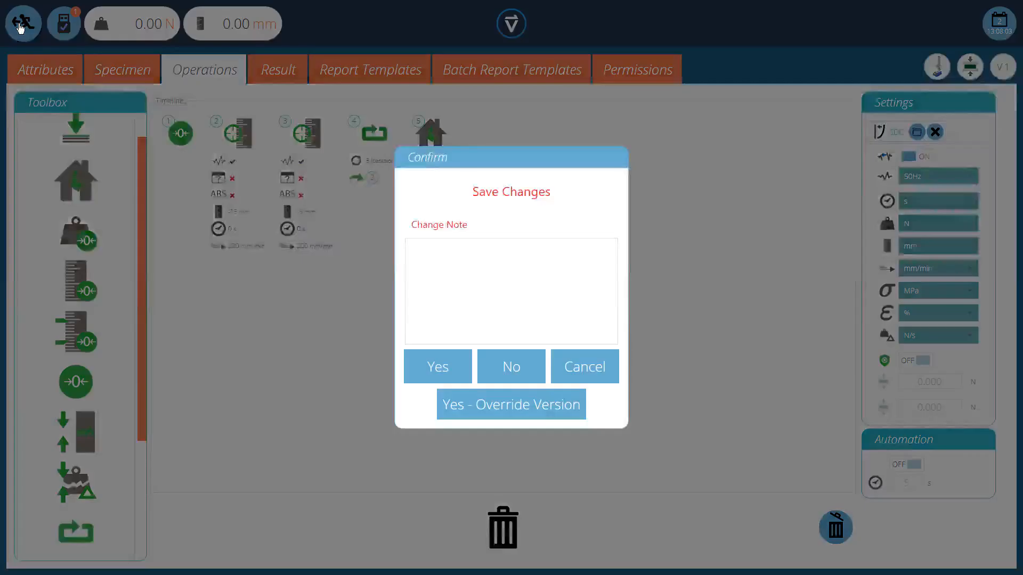
left_click(527, 406)
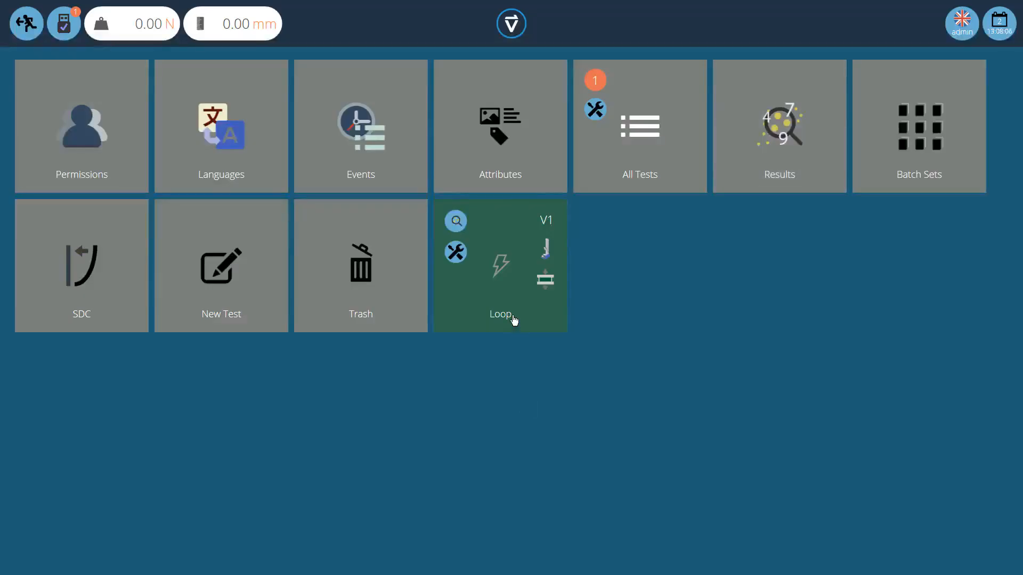
- Run the Loop test to plot its displacement graph, and exit the test screen
left_click(496, 269)
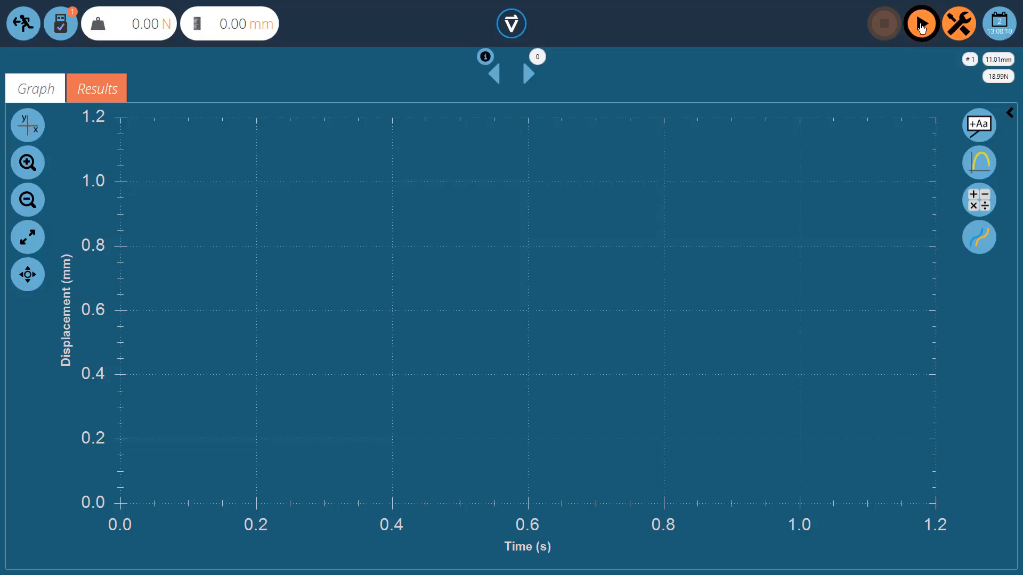
left_click(922, 24)
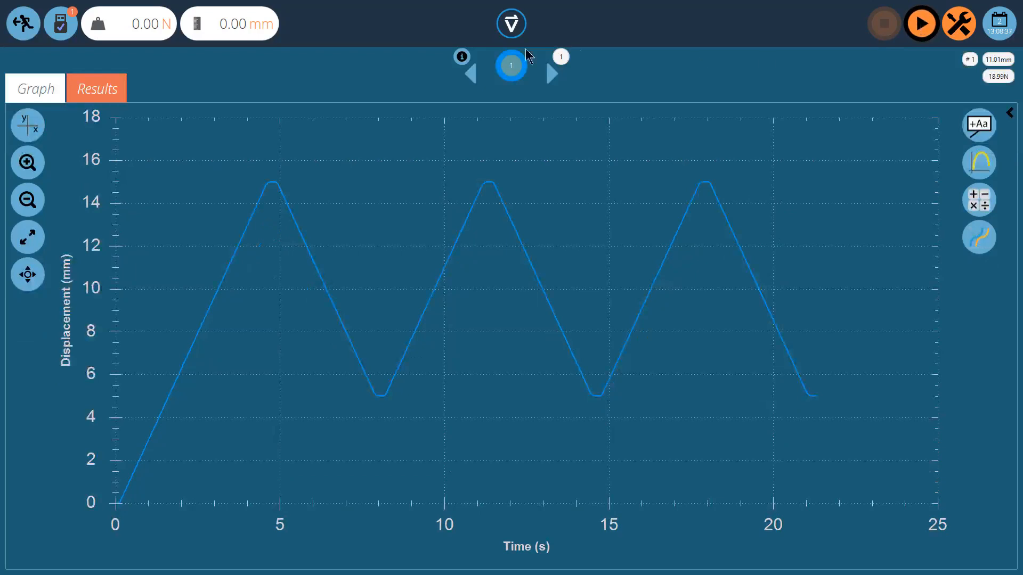
left_click(22, 26)
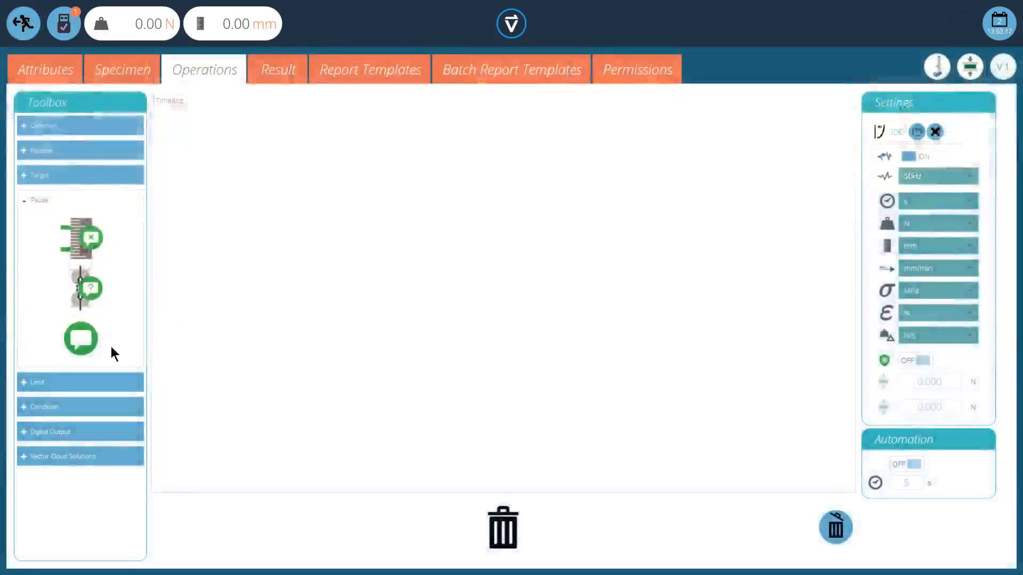
- Add a message pause operation to the Pause test's timeline and check its message and attribute settings
mouse_move(88, 346)
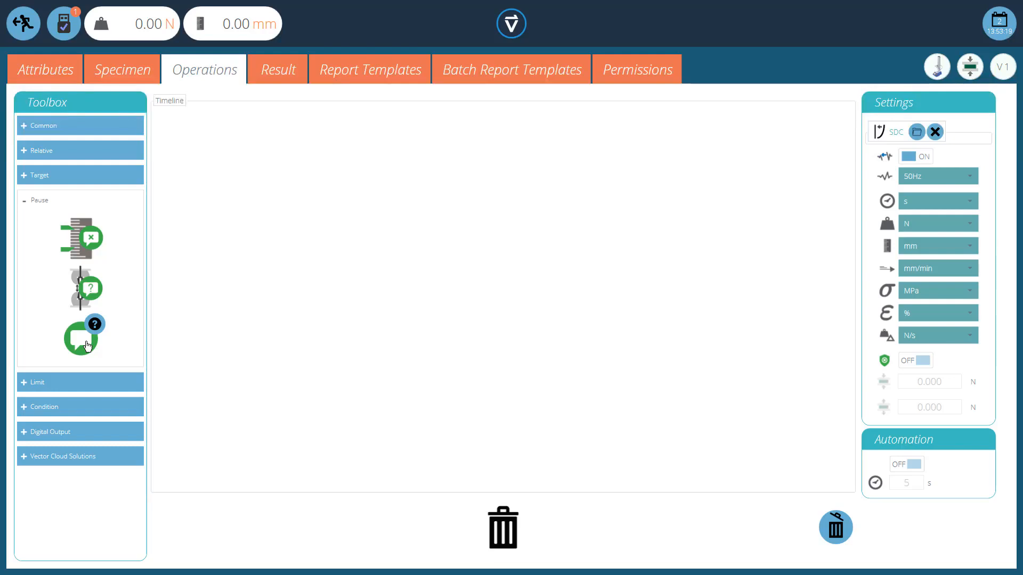
double_click(88, 347)
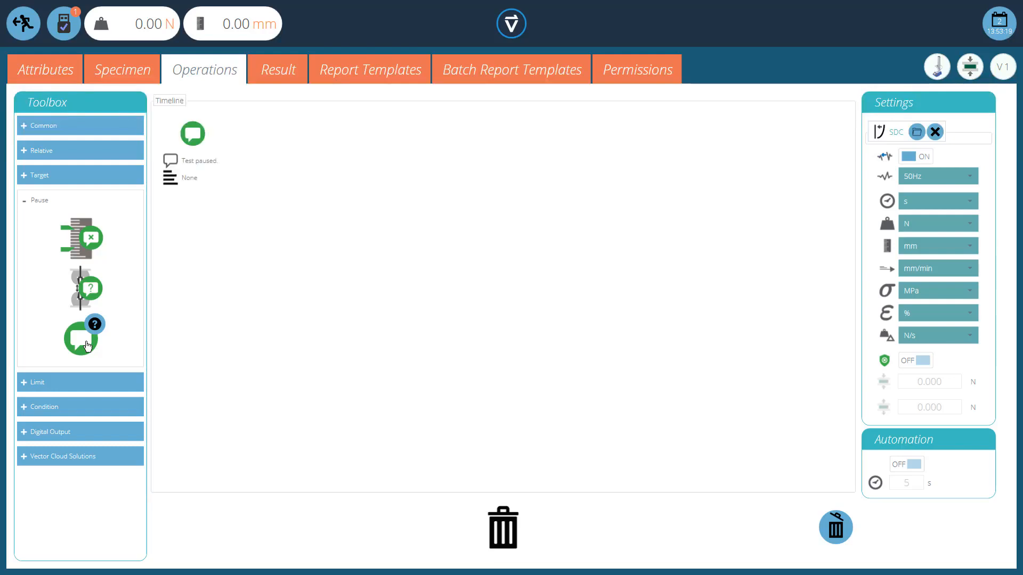
double_click(193, 134)
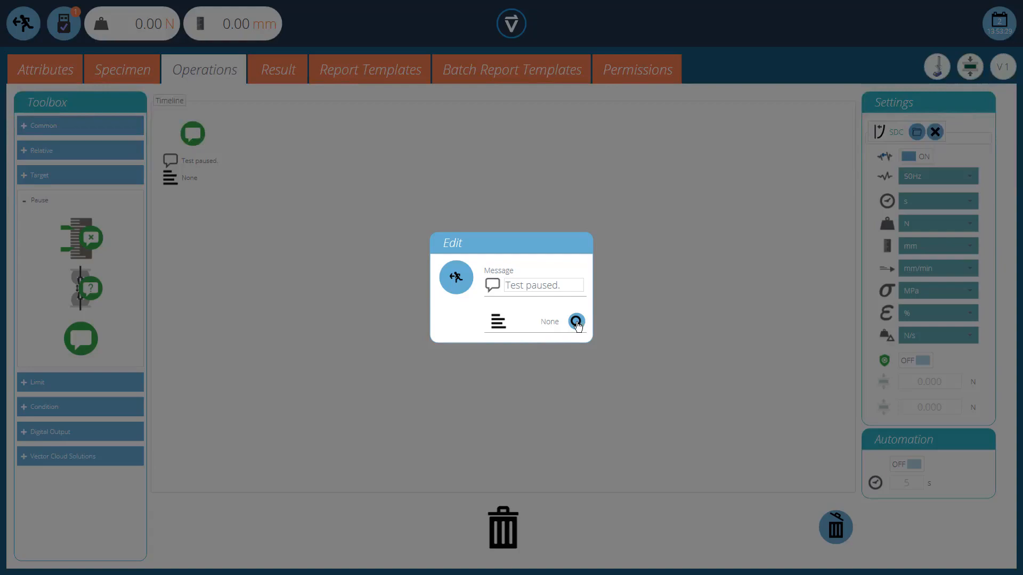
left_click(455, 278)
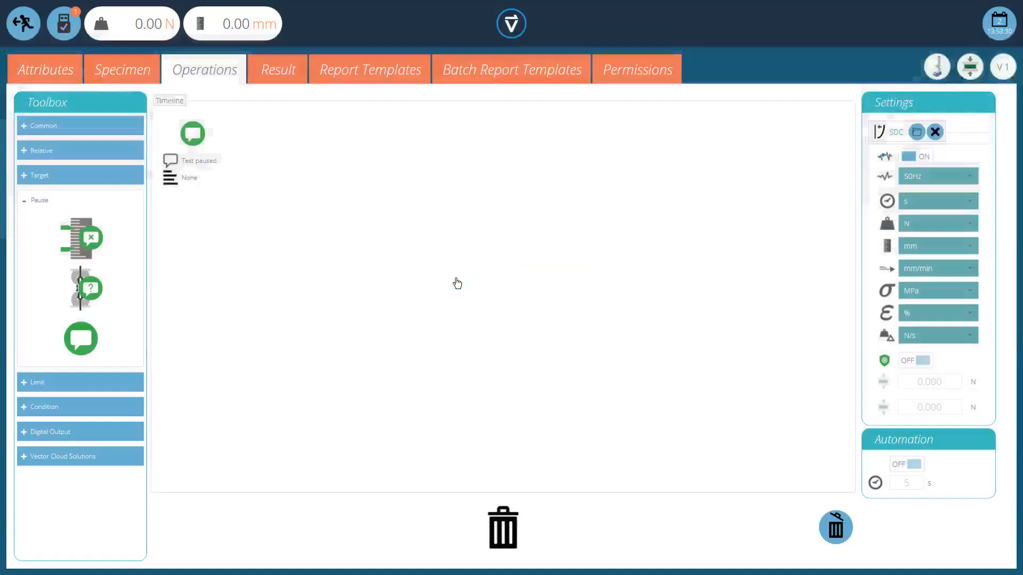
- Check the Pause test's attributes and link the pause operation to the In Test Message attribute
left_click(58, 74)
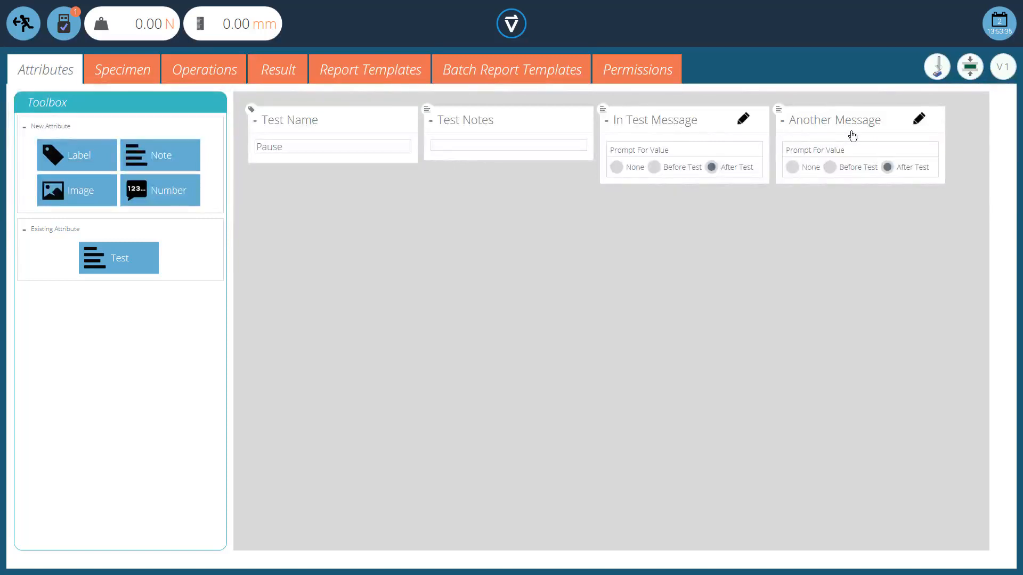
left_click(197, 72)
left_click(212, 126)
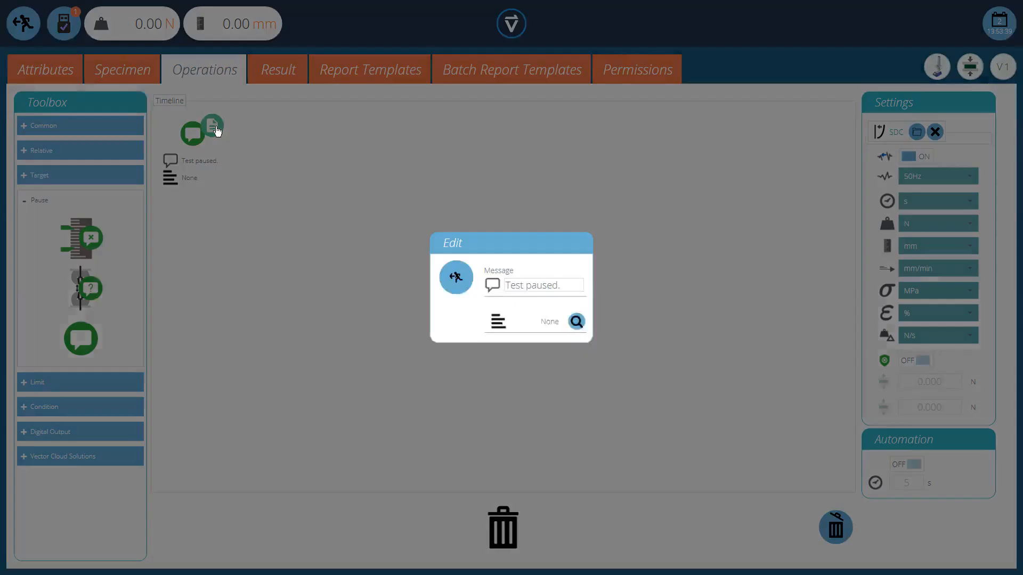
left_click(576, 322)
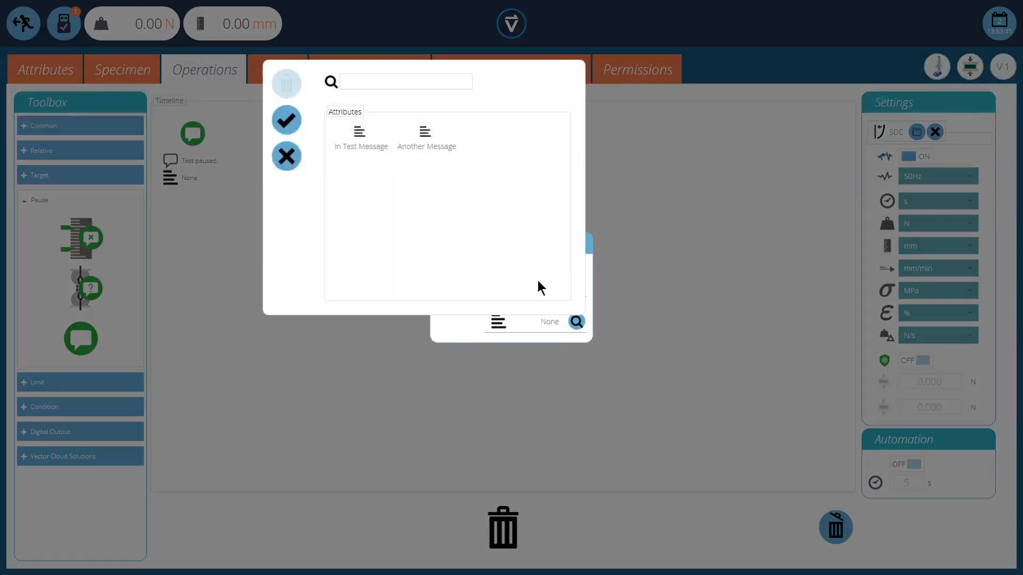
left_click(375, 155)
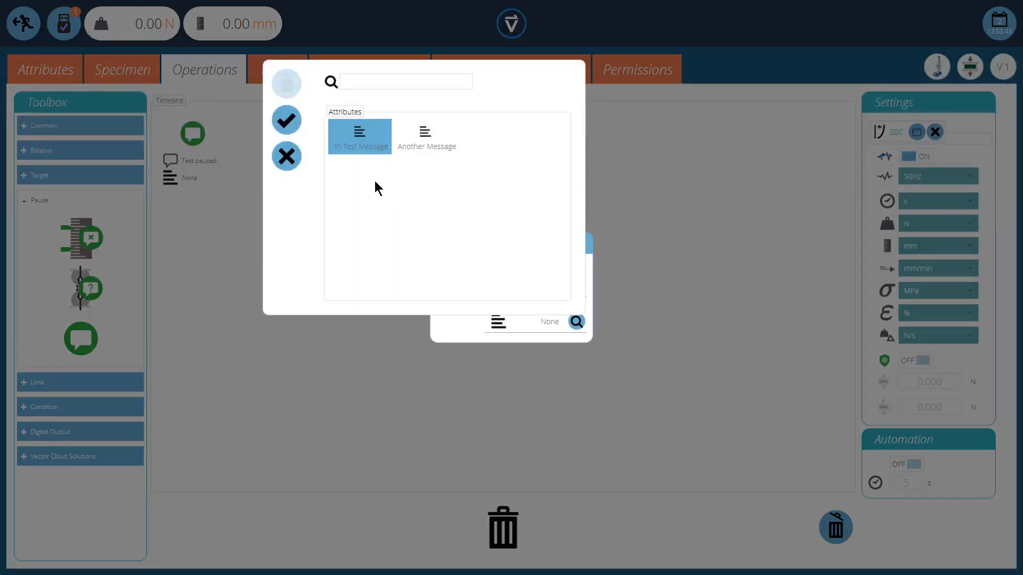
left_click(291, 124)
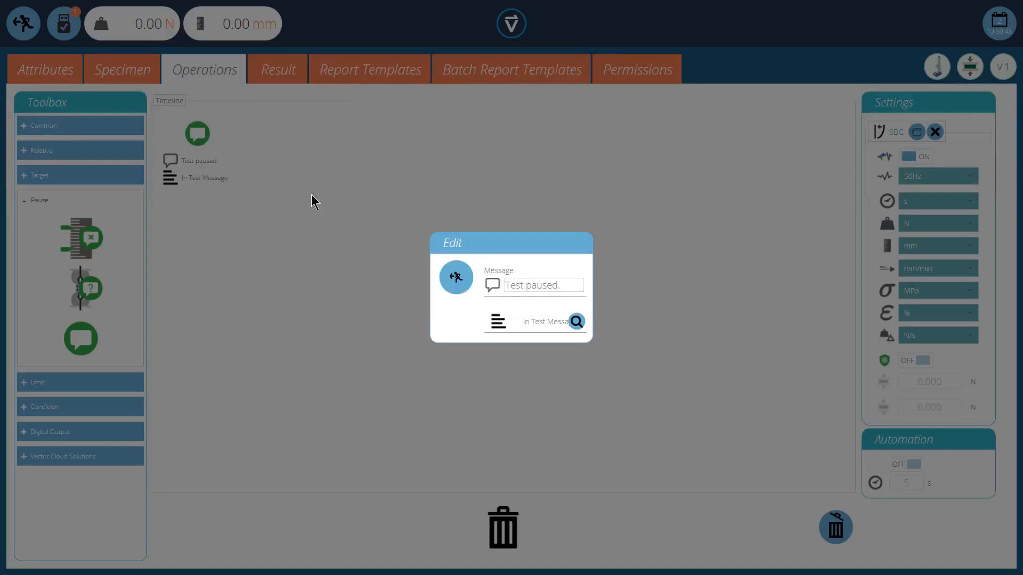
left_click(454, 277)
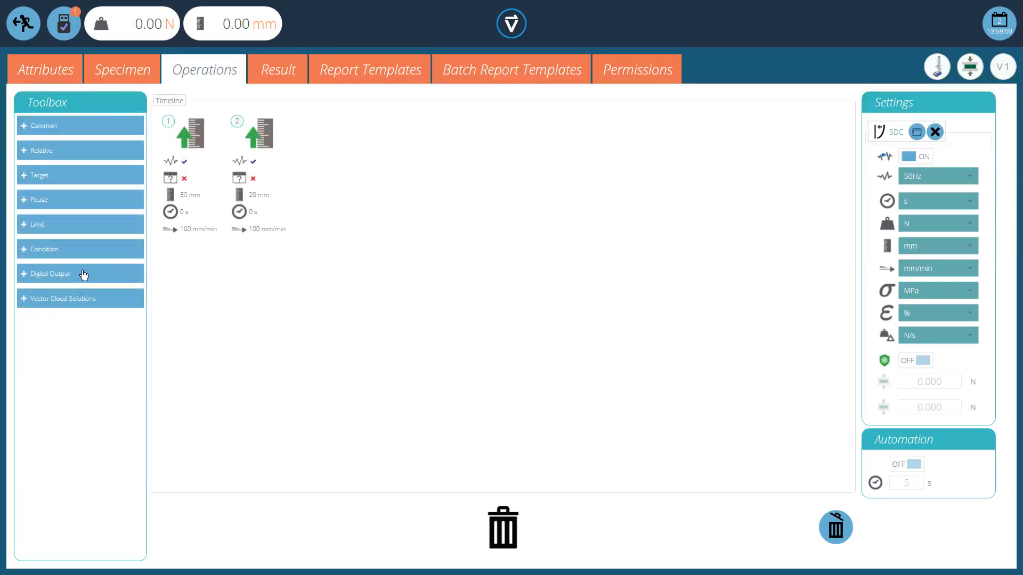
- Place a digital output 0 operation at the start of the timeline and a digital output 1 operation between the 50 mm and 20 mm movements
left_click(24, 275)
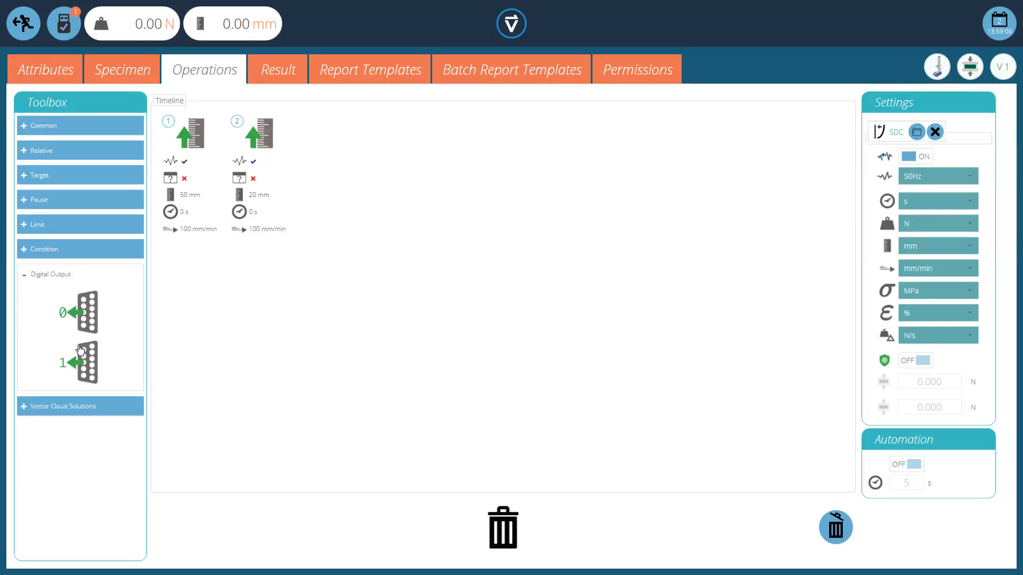
mouse_move(95, 318)
left_click(96, 299)
left_click(97, 347)
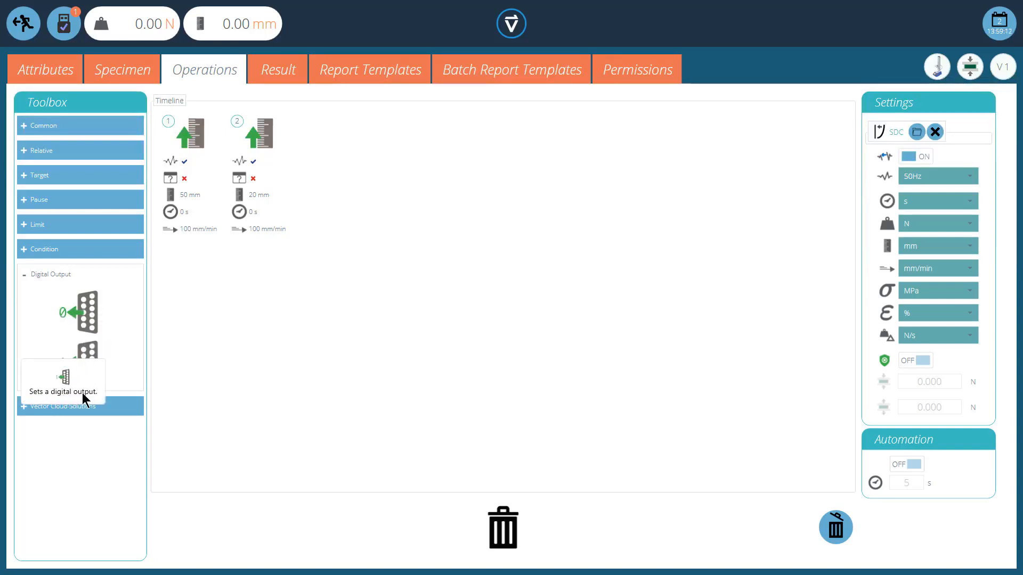
left_click(87, 317)
mouse_move(333, 133)
left_mouse_down()
mouse_move(324, 145)
mouse_move(219, 167)
mouse_move(187, 163)
left_mouse_up()
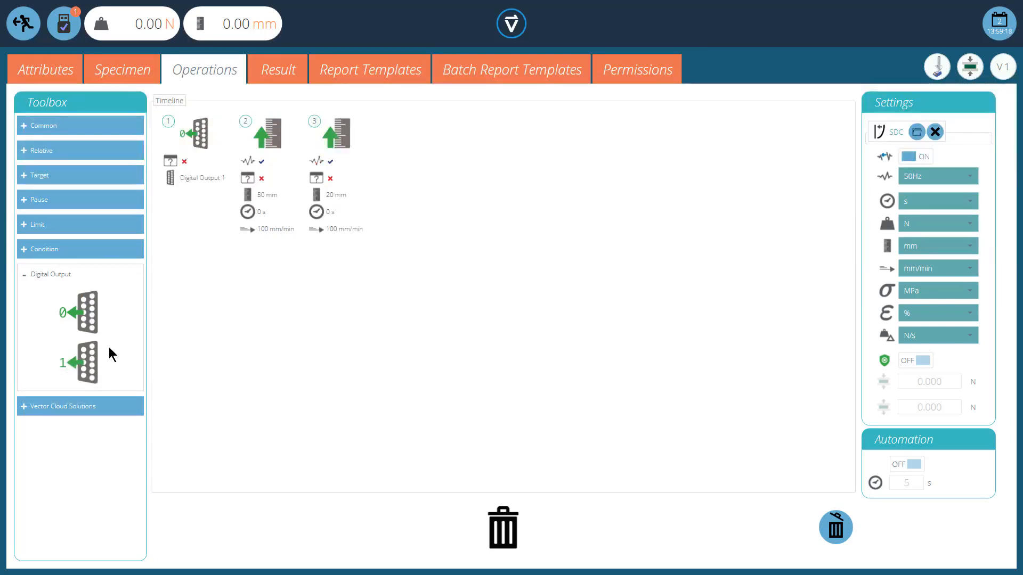
left_click(92, 376)
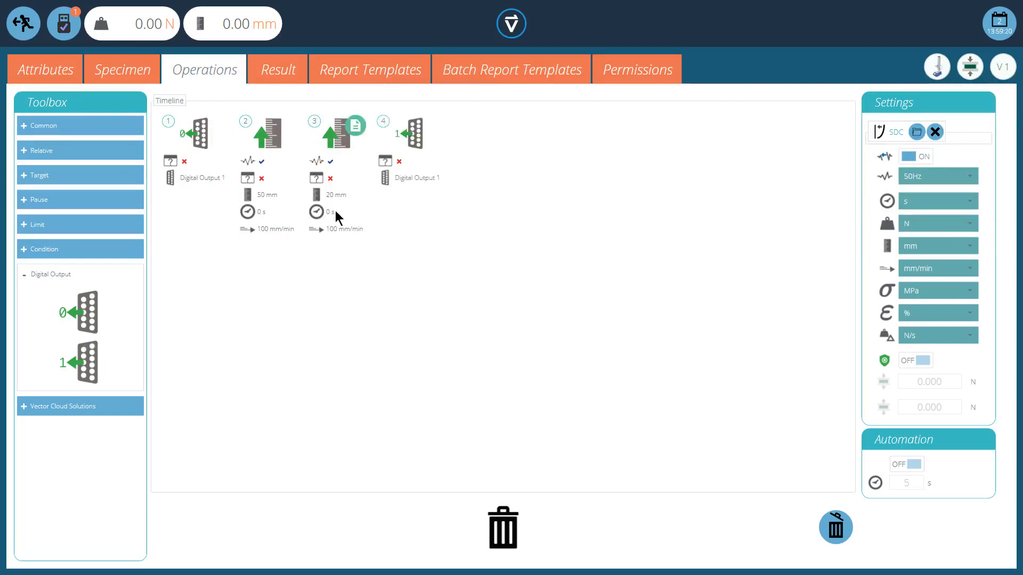
left_click_drag(410, 149, 325, 159)
- Select Digital Output 1 as the output type of the first operation
left_click(219, 127)
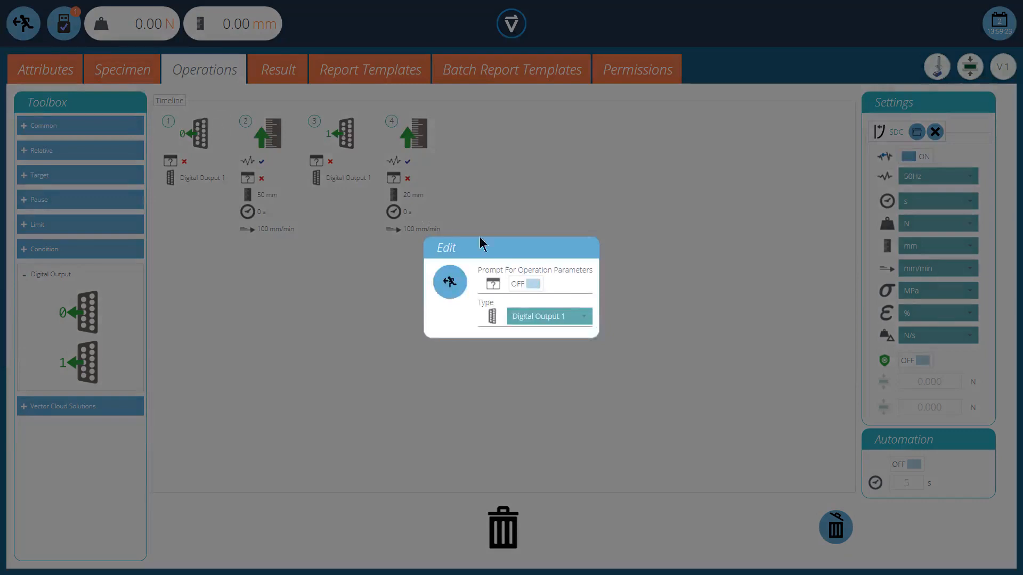
left_click(571, 322)
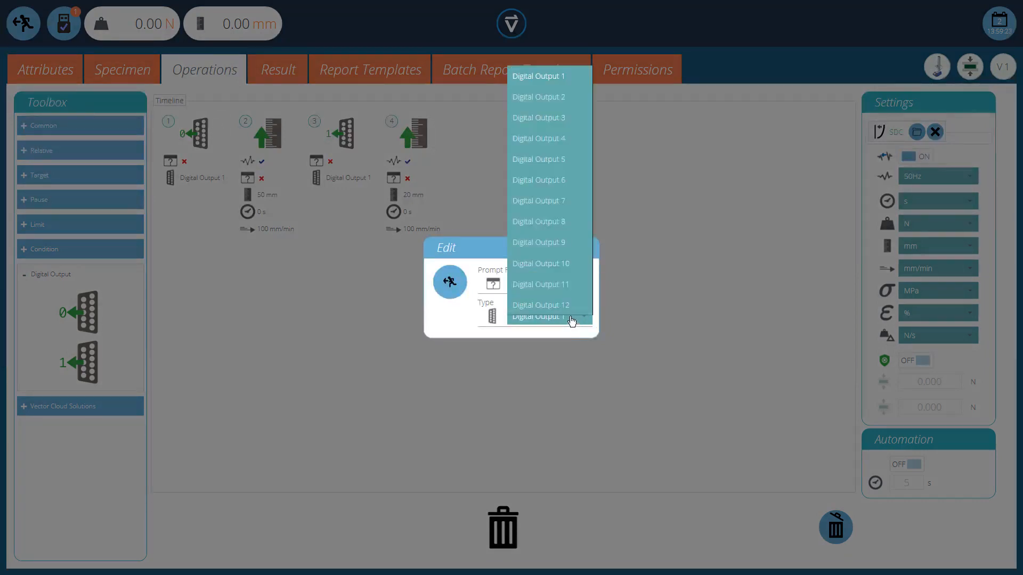
left_click(550, 79)
left_click(450, 282)
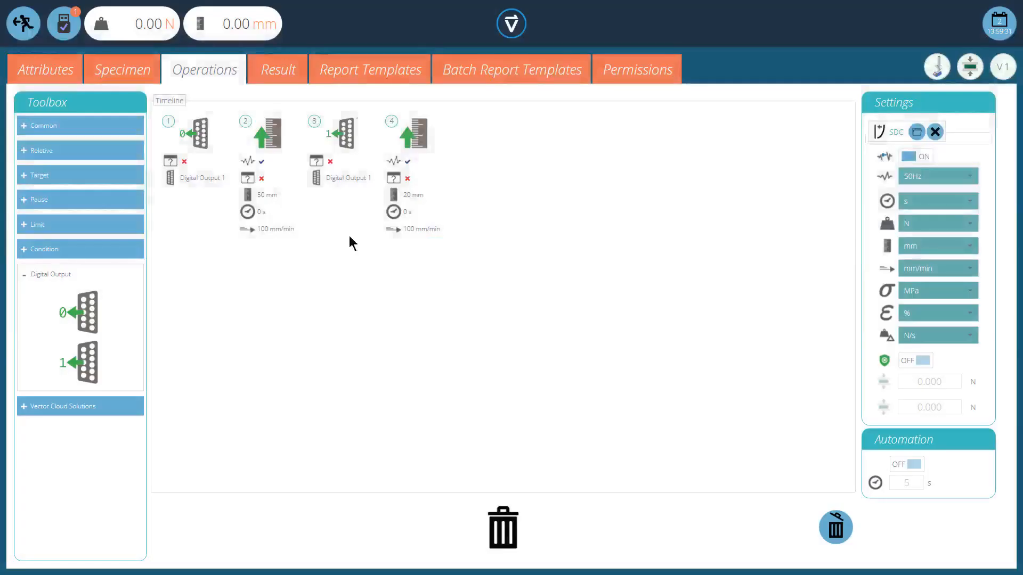
- Select Digital Output 1 as the output type of the third operation in the timeline
mouse_move(322, 179)
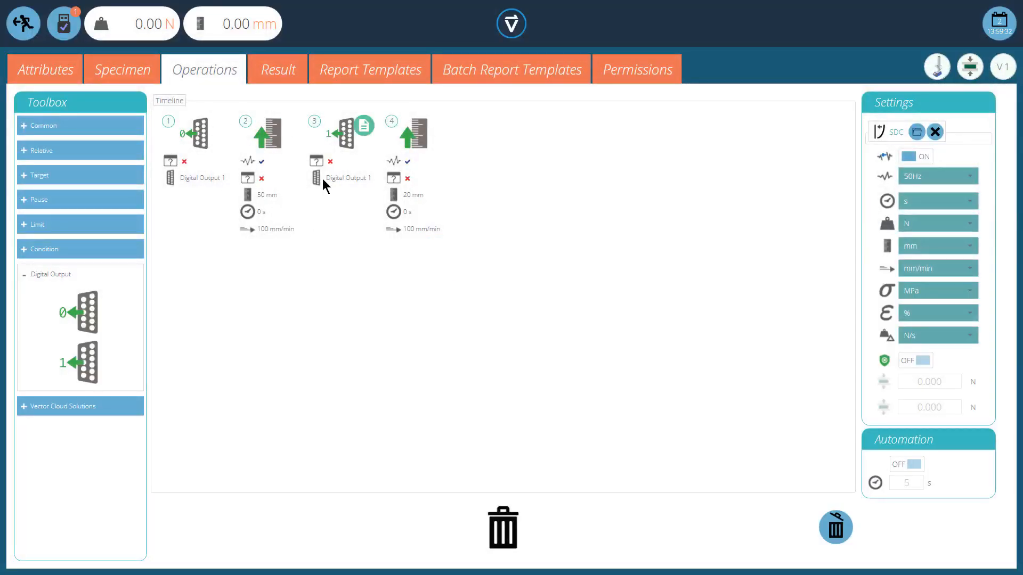
left_click(367, 127)
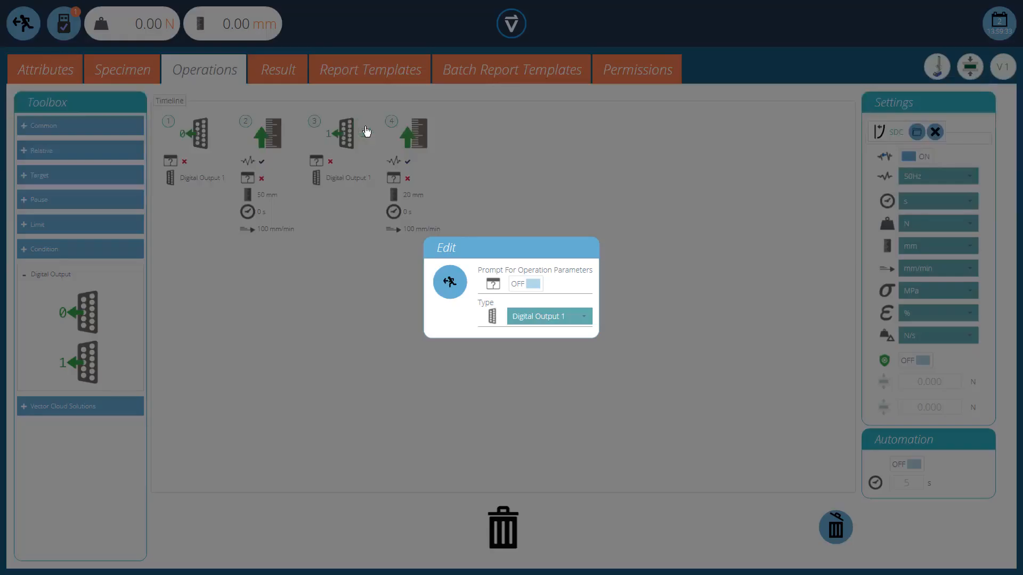
left_click(545, 317)
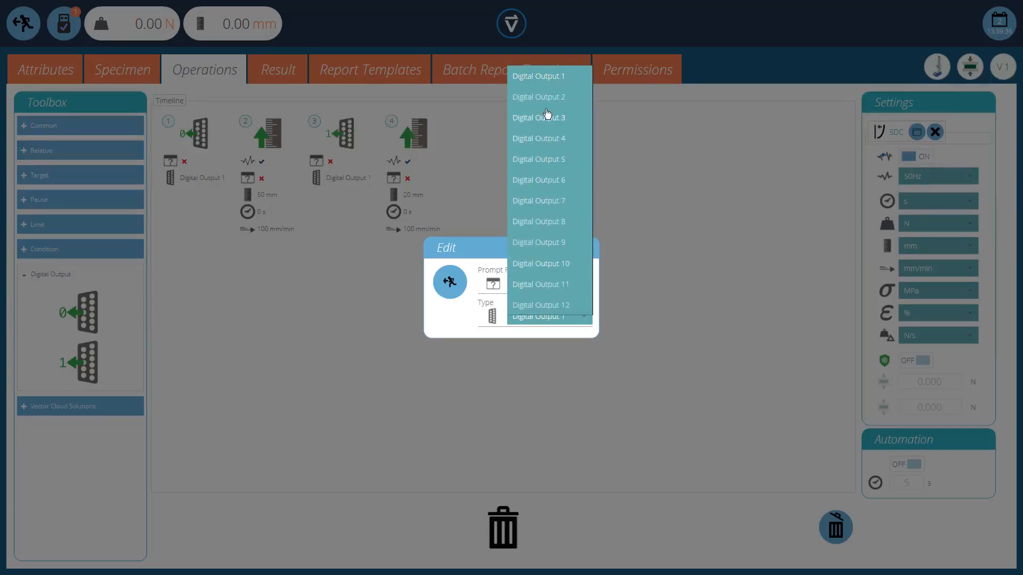
left_click(549, 77)
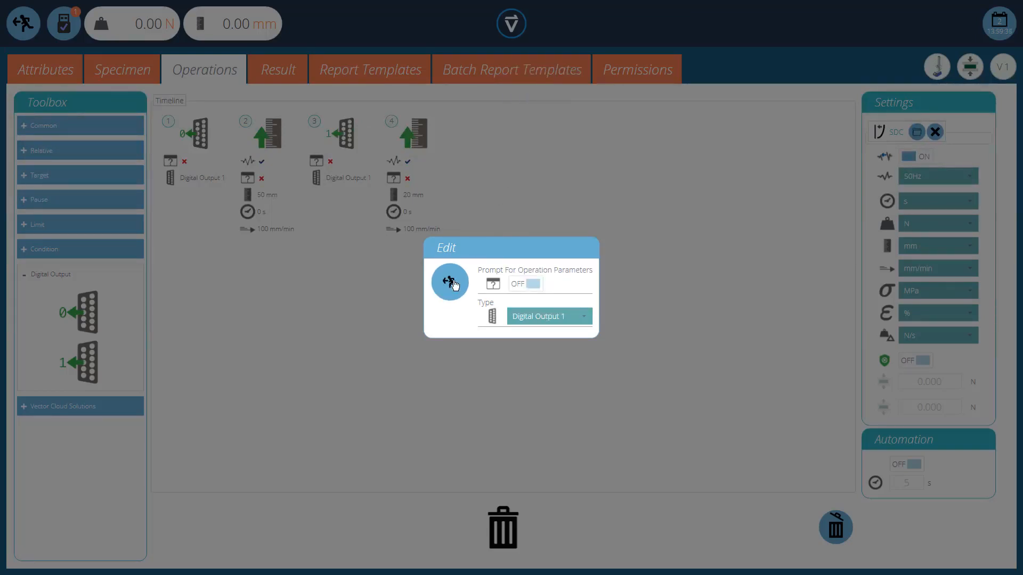
left_click(451, 283)
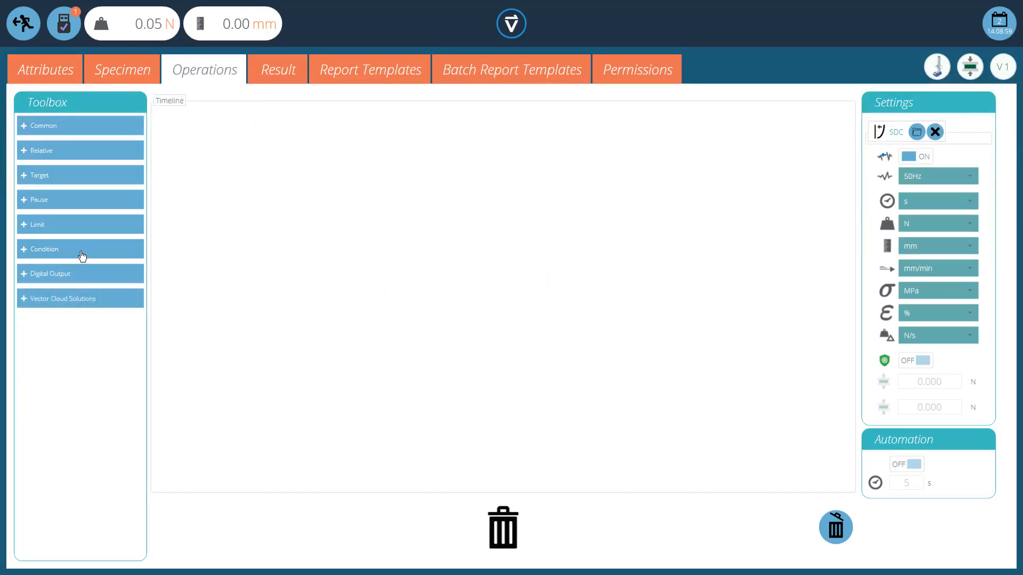
- Examine the descriptions of the Condition operations for load, displacement, stress, strain, time and digital input
left_click(24, 249)
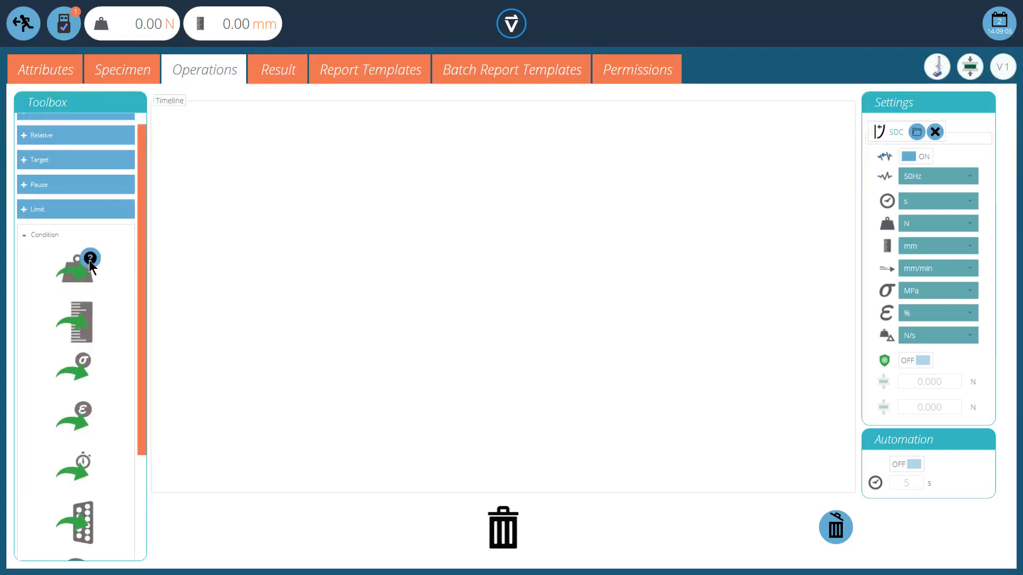
mouse_move(88, 260)
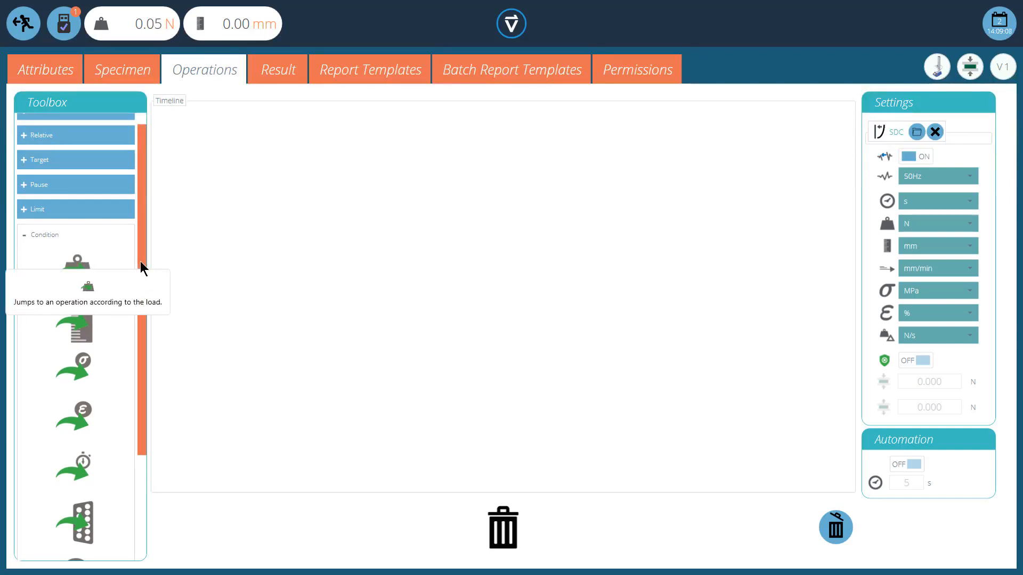
mouse_move(91, 308)
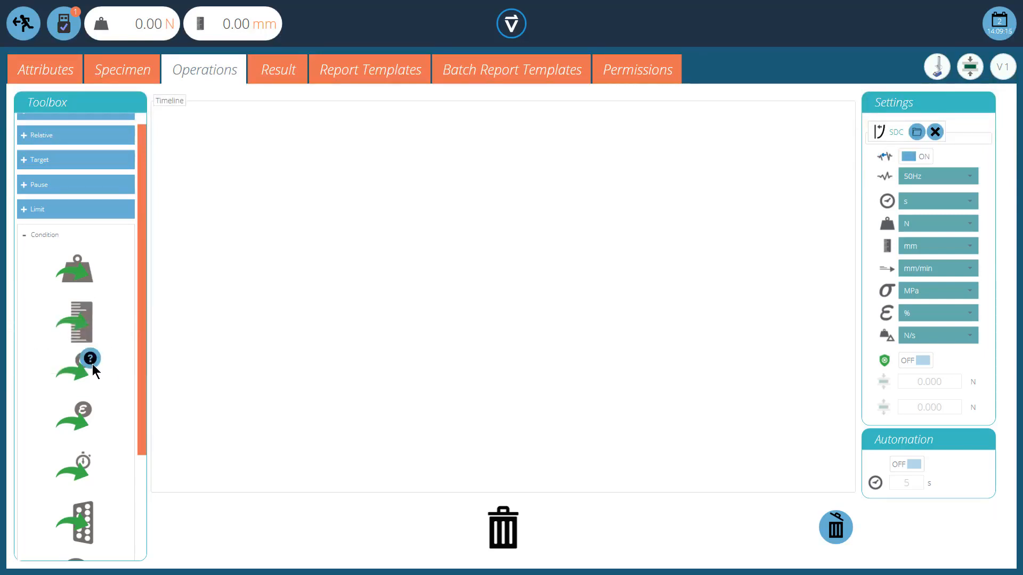
mouse_move(92, 359)
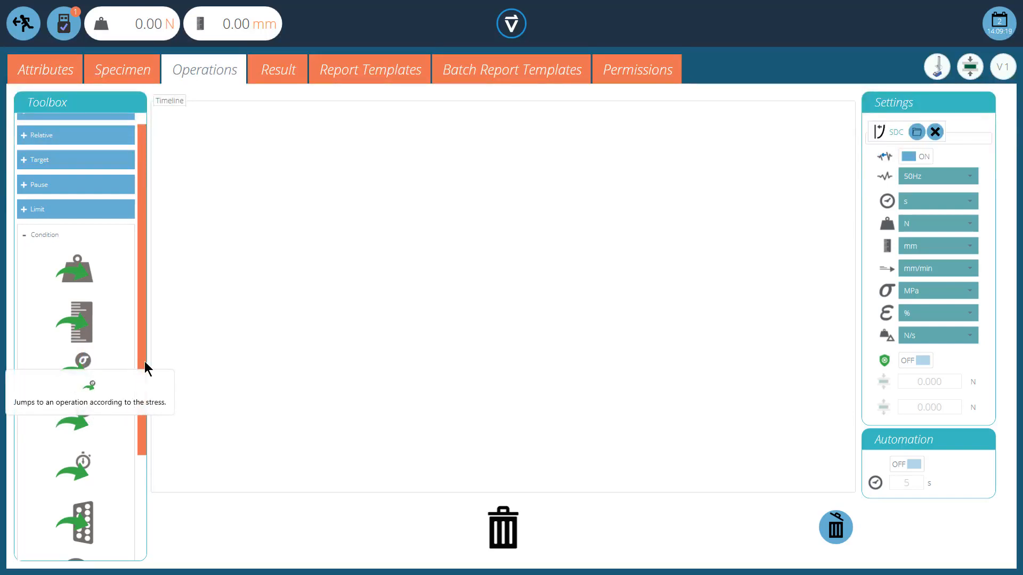
mouse_move(94, 408)
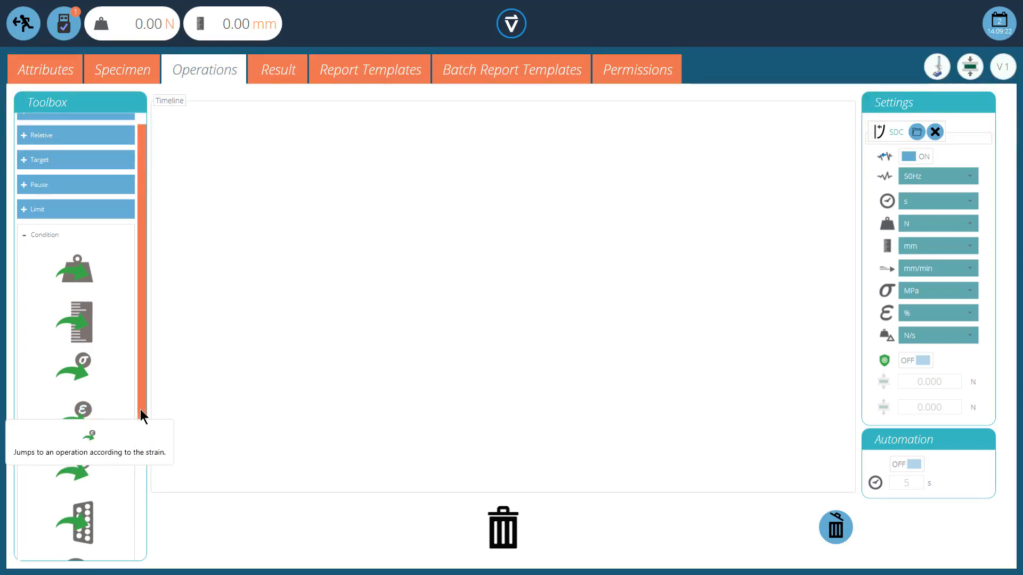
mouse_move(93, 458)
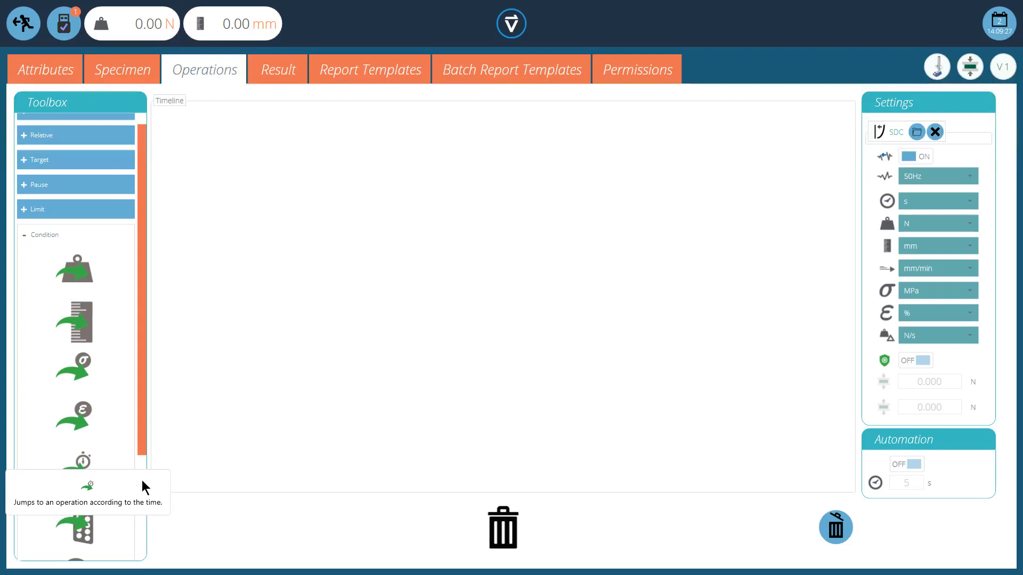
mouse_move(91, 510)
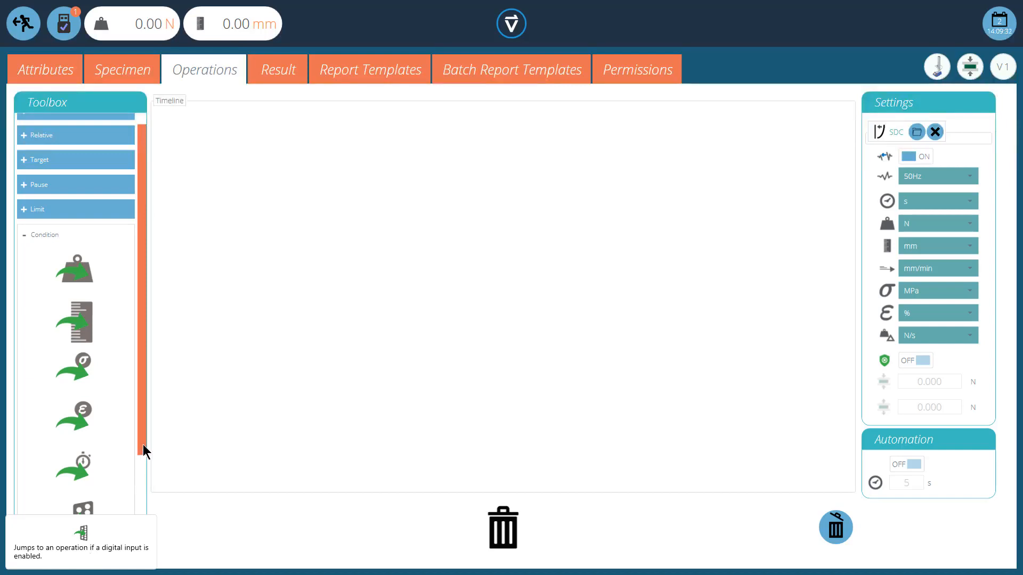
left_click(35, 237)
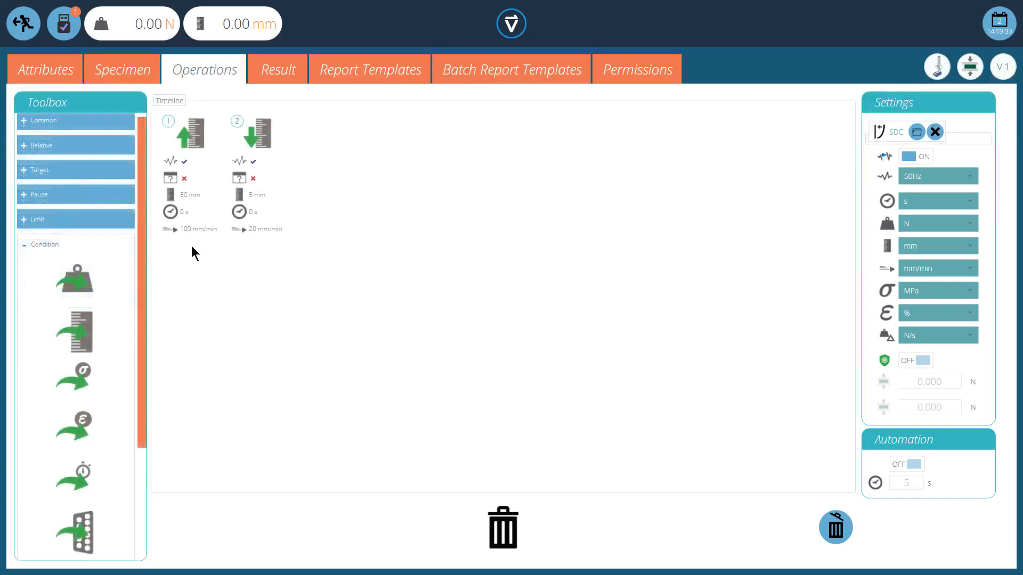
- Place a load condition at the start of the timeline, before the 50 mm movement, and set its load to 25 N
mouse_move(190, 205)
mouse_move(271, 198)
mouse_move(84, 286)
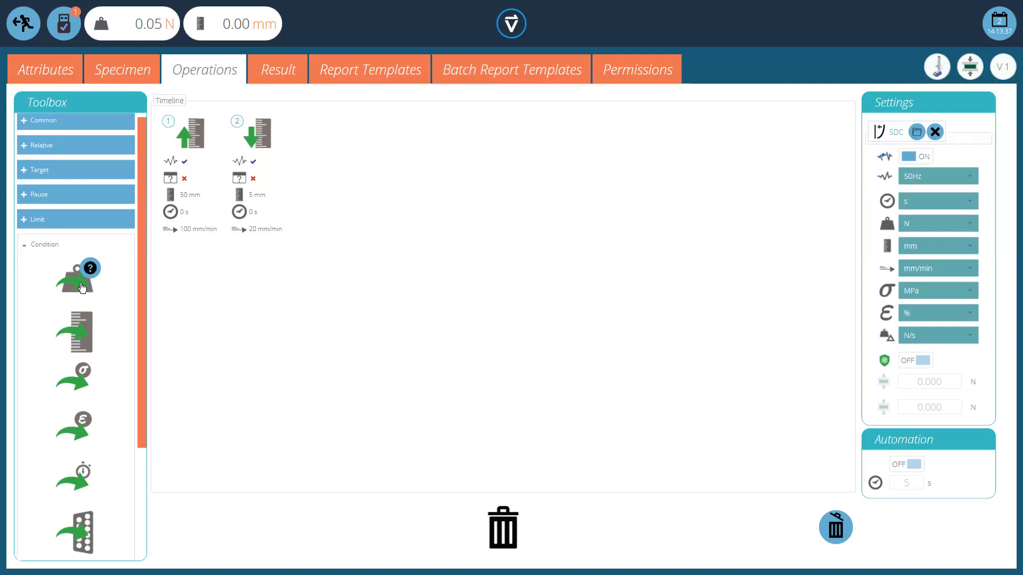
left_click_drag(81, 287, 171, 201)
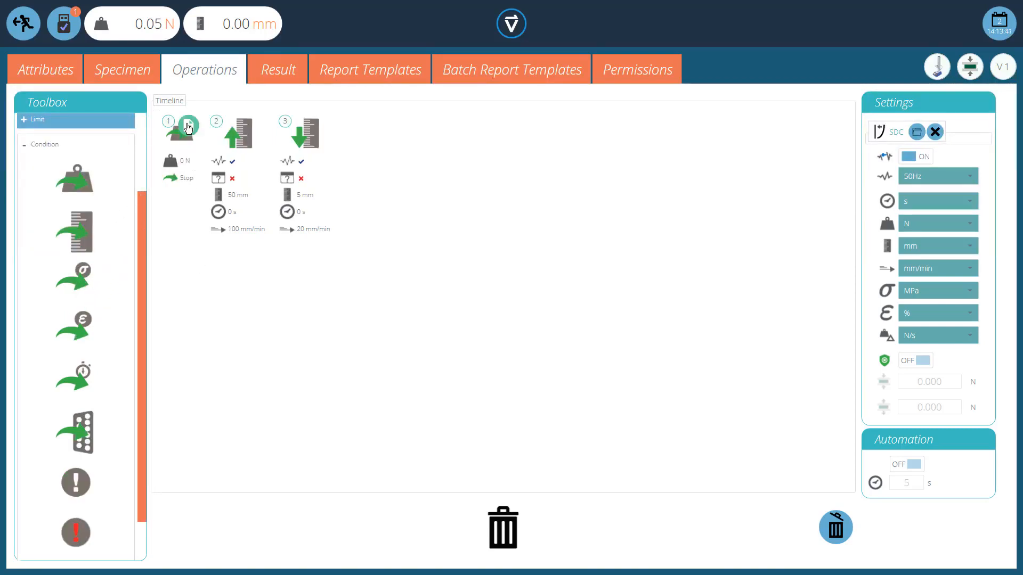
double_click(184, 130)
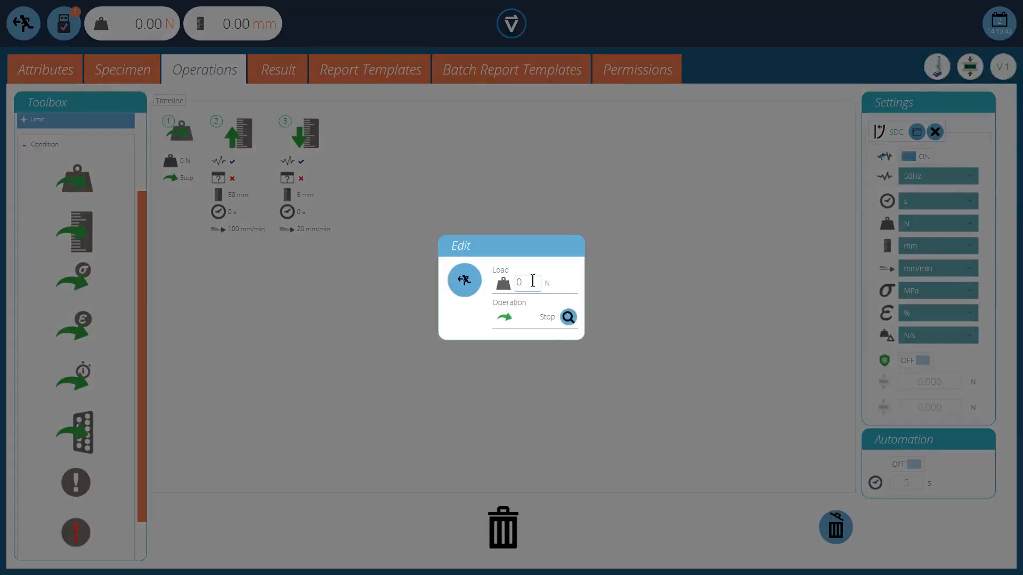
left_click_drag(533, 283, 505, 281)
left_click(462, 288)
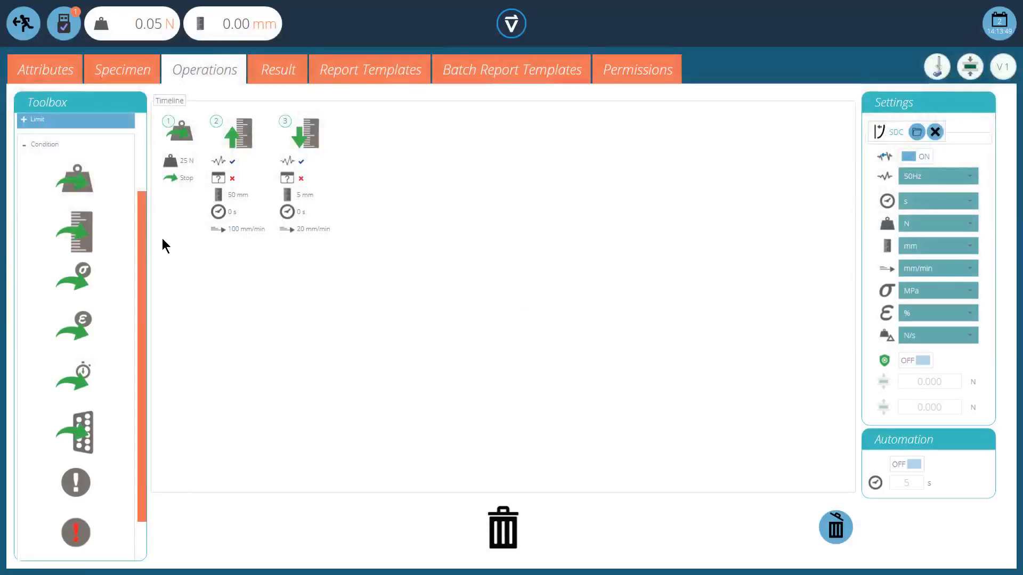
- Make the load condition jump to operation 3, the 5 mm downward movement
mouse_move(225, 191)
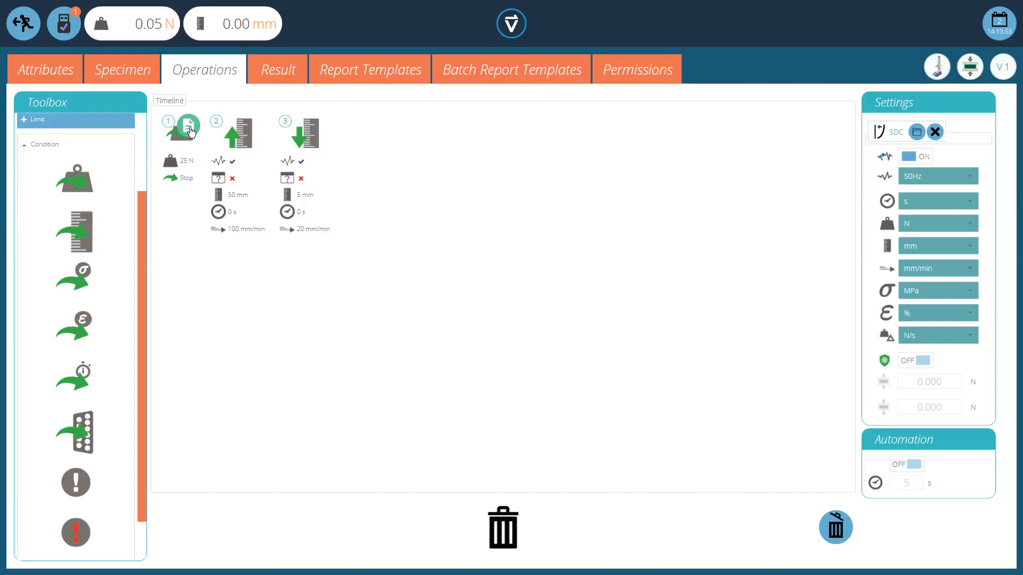
left_click(191, 128)
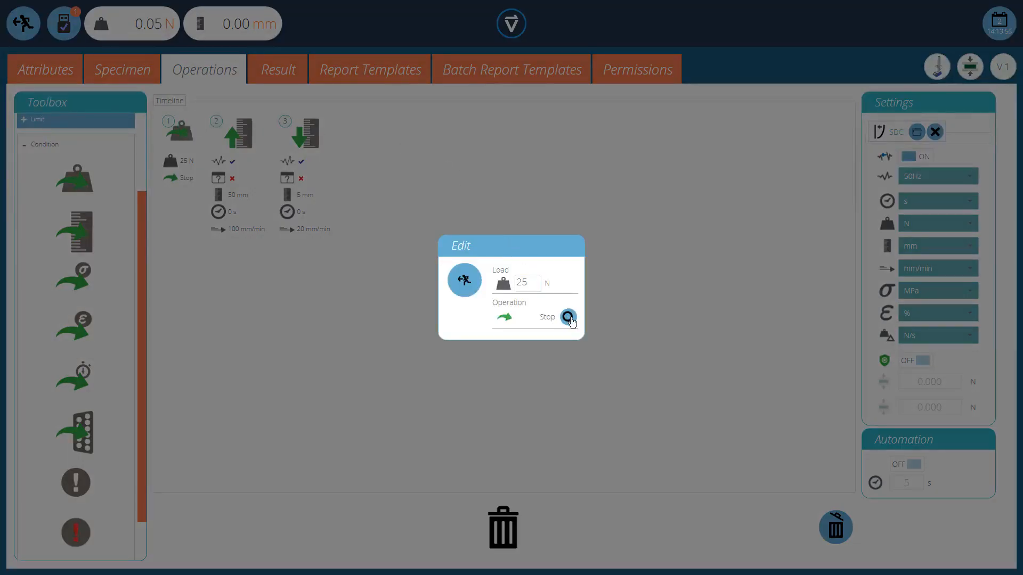
left_click(569, 318)
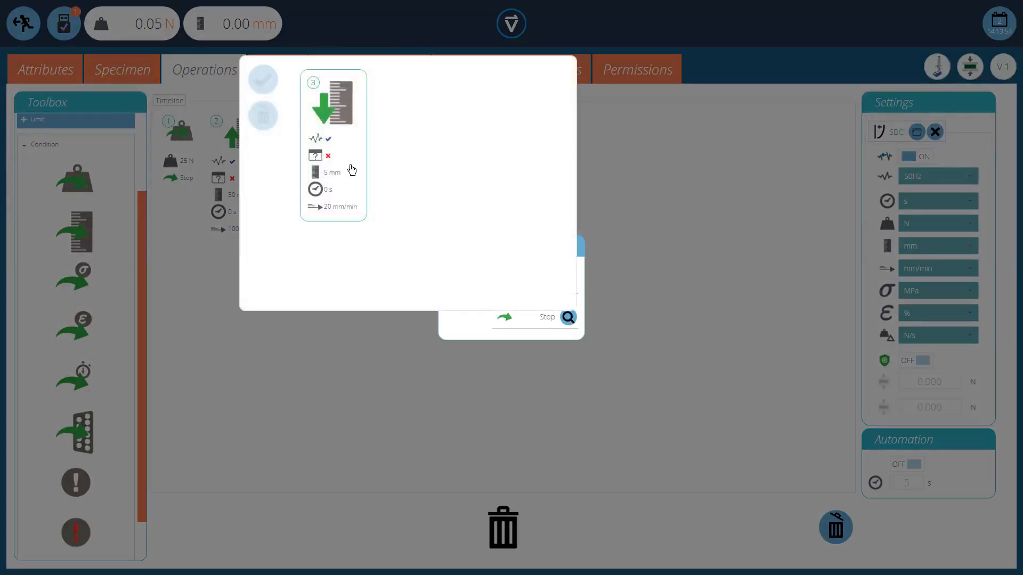
left_click(350, 169)
left_click(263, 80)
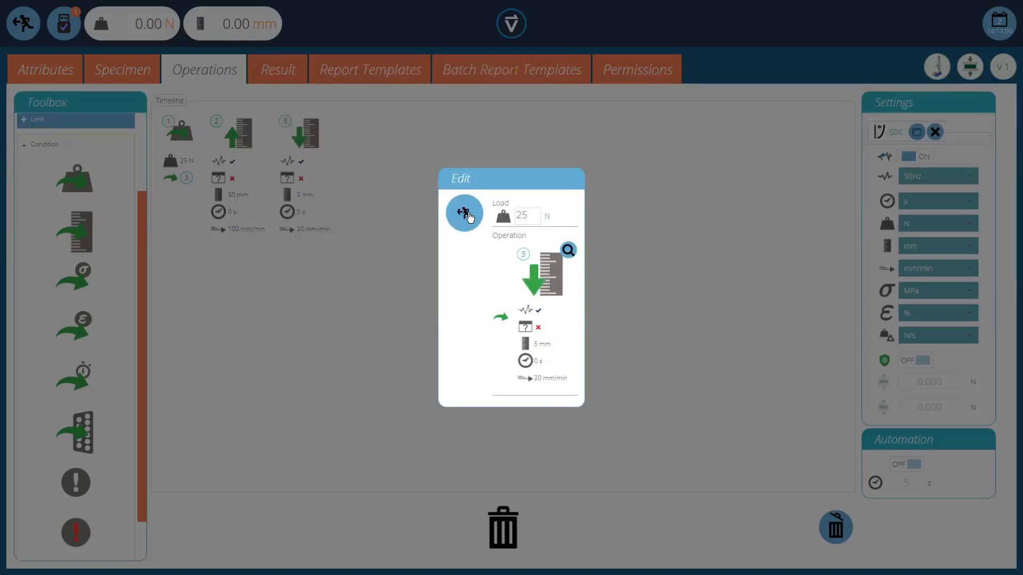
left_click(466, 214)
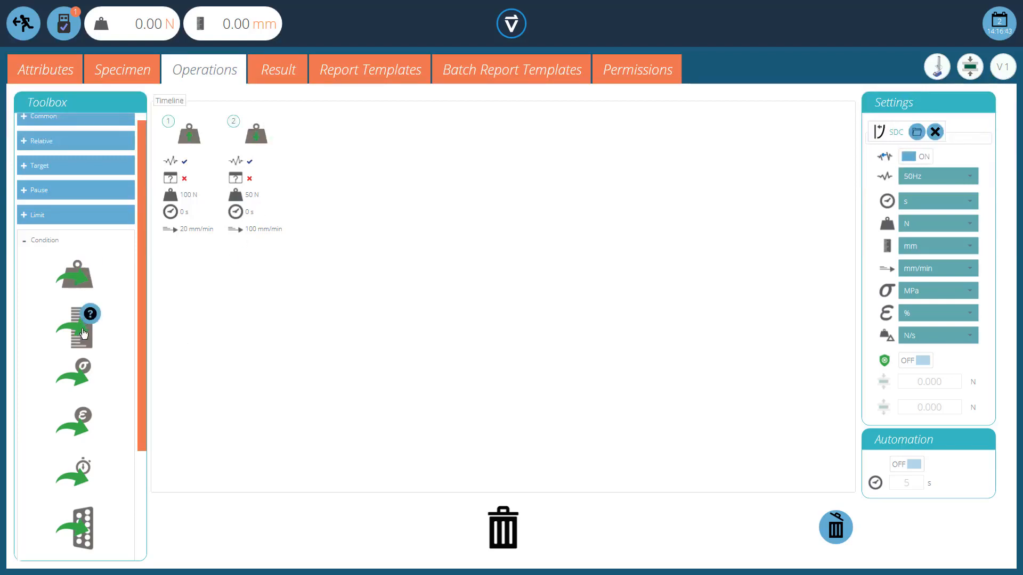
- Place a displacement condition at the start of the timeline, with type Relative and a displacement of 20 mm
left_click_drag(83, 333, 172, 190)
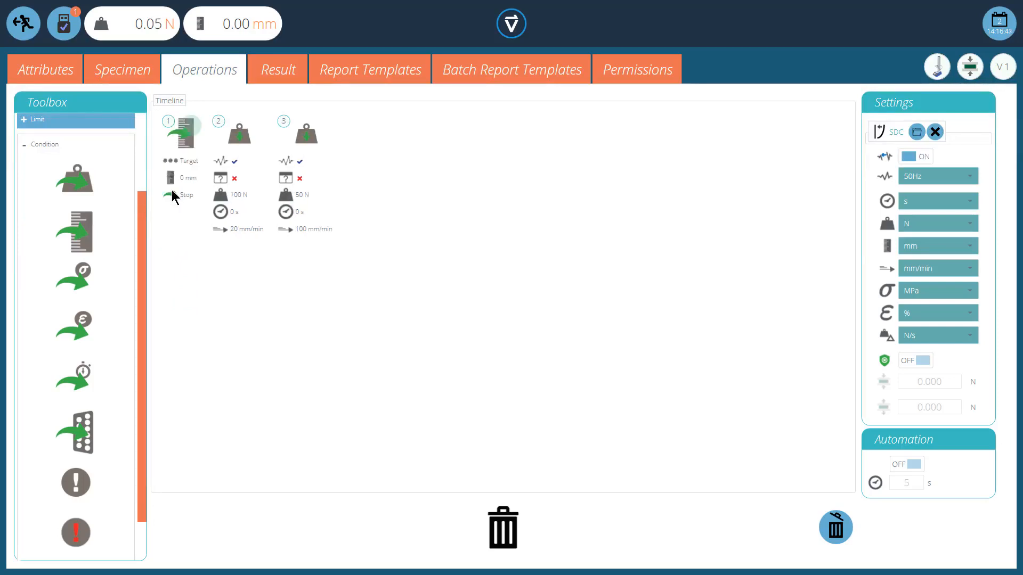
left_click(191, 129)
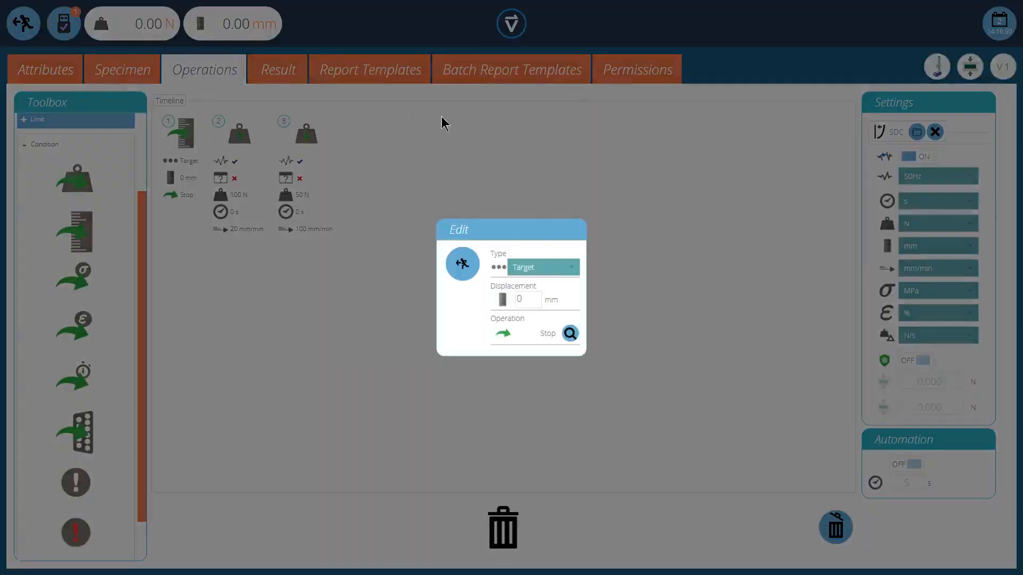
left_click(547, 270)
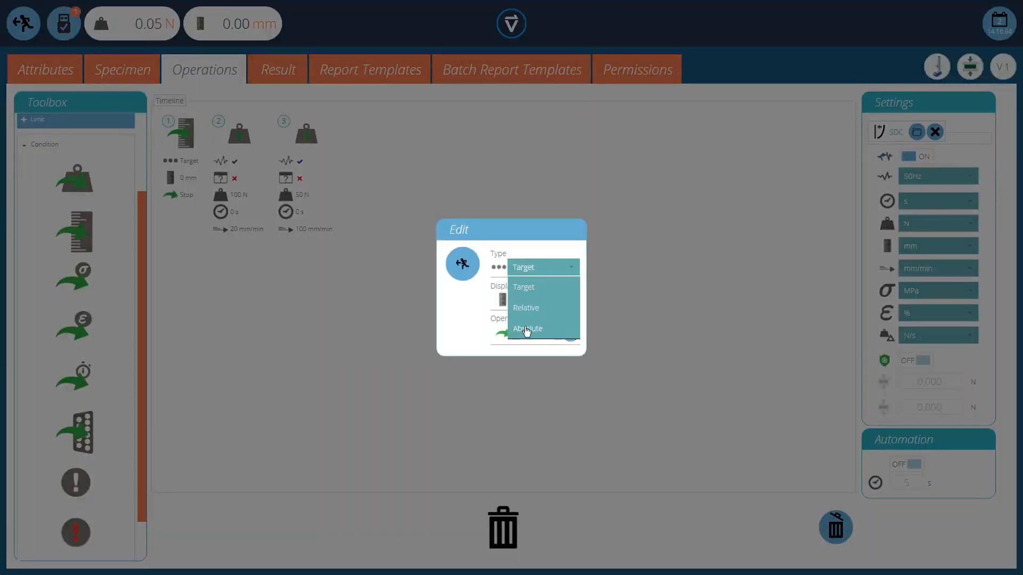
left_click(525, 308)
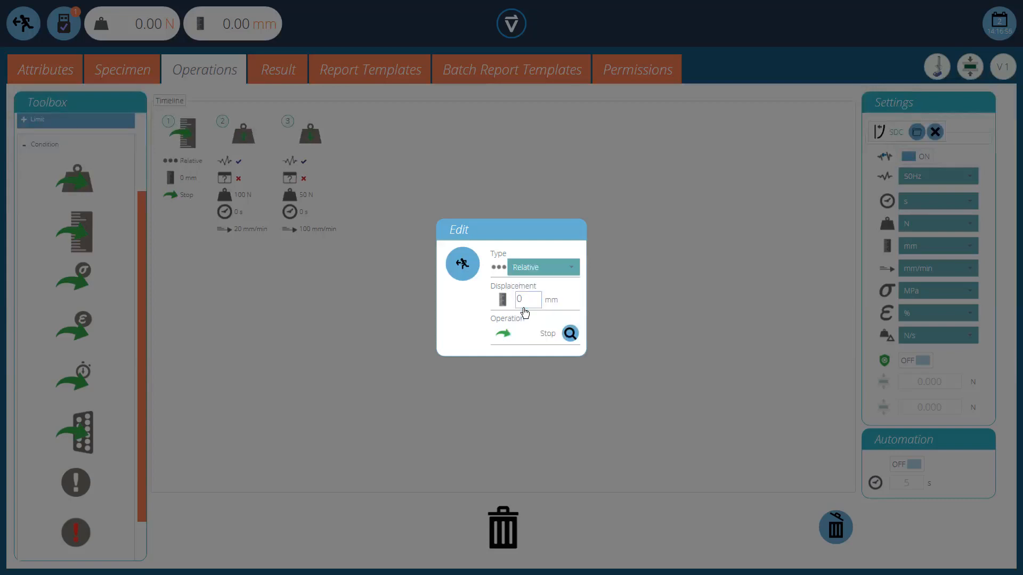
double_click(525, 300)
type("20")
- Make the displacement condition jump to operation 3, the 50 N load operation
left_click(569, 334)
left_click(354, 184)
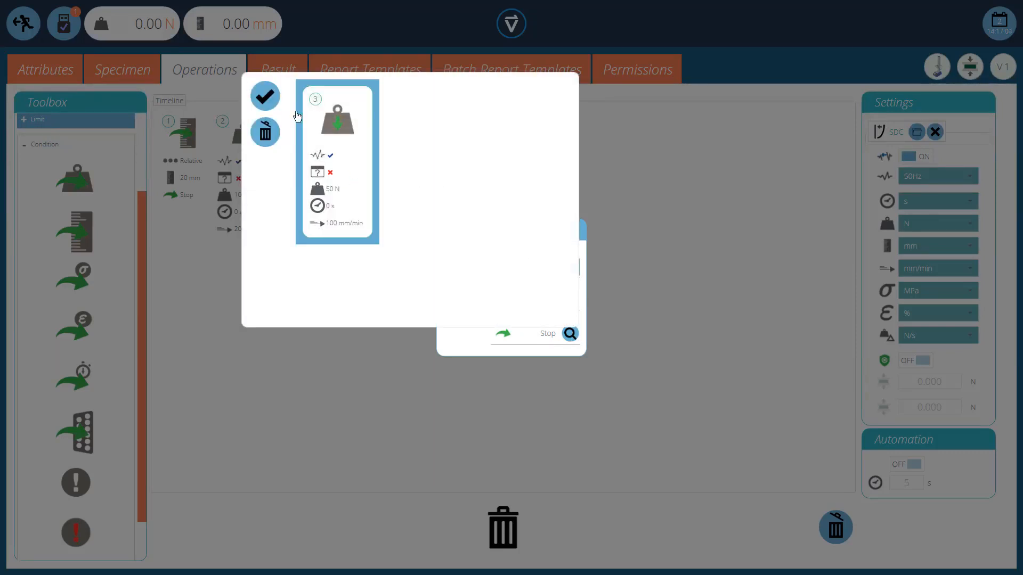
left_click(267, 97)
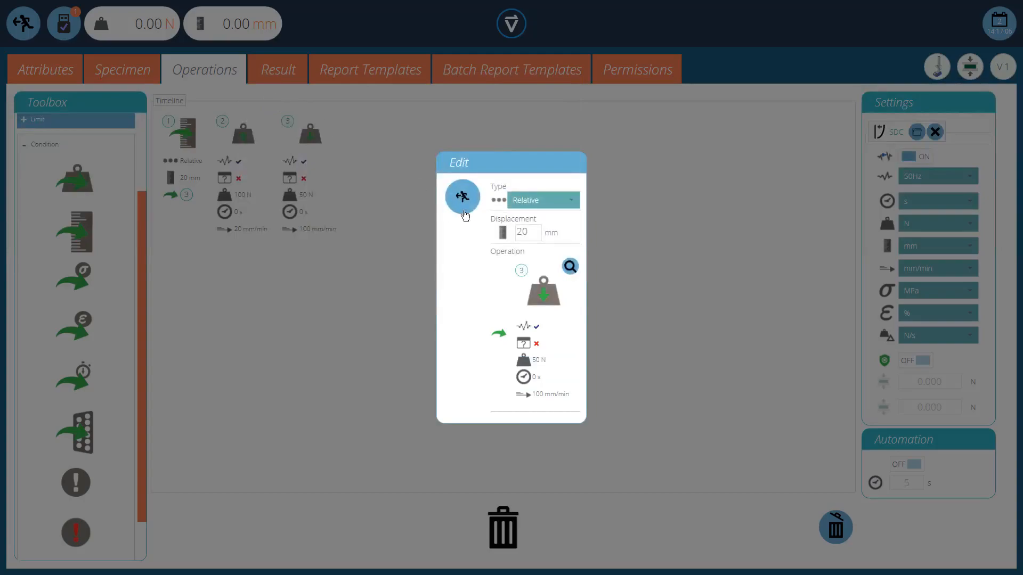
left_click(464, 212)
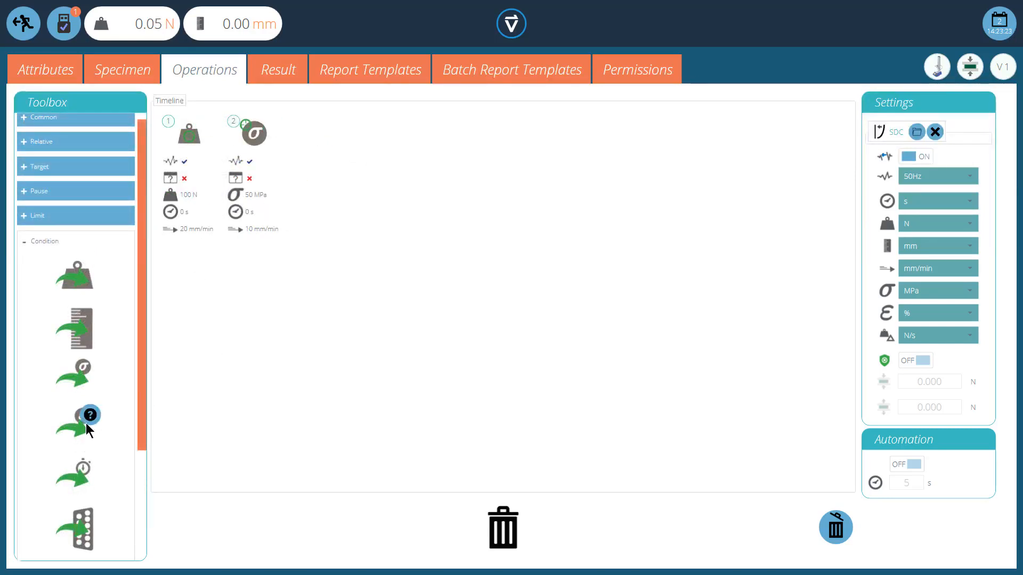
- Place a strain condition at the start of the timeline and set its strain to 5 %
left_click_drag(85, 421, 185, 237)
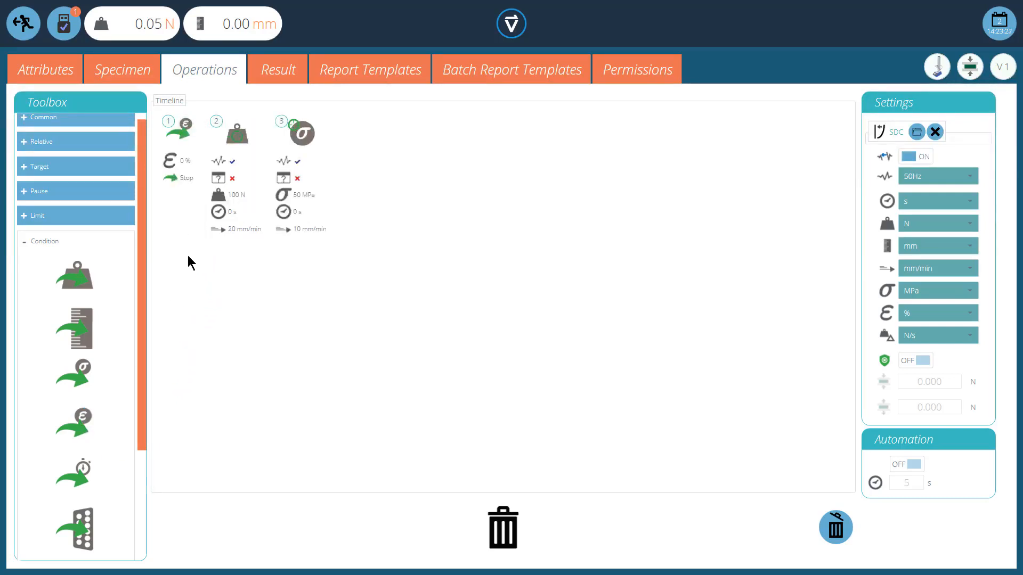
double_click(187, 131)
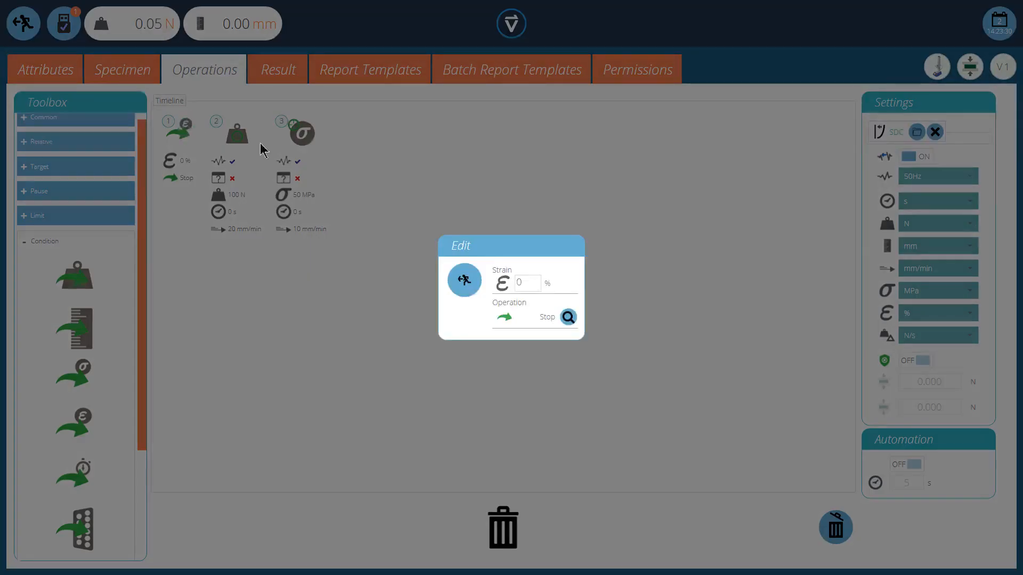
double_click(535, 279)
- Make the strain condition jump to operation 3, the 50 MPa stress operation
left_click(568, 318)
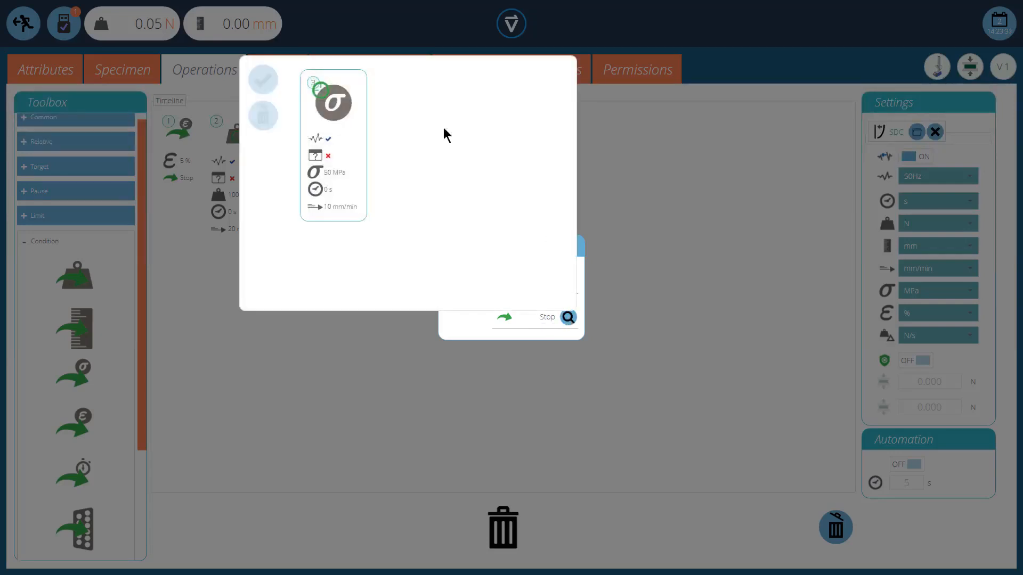
left_click(356, 154)
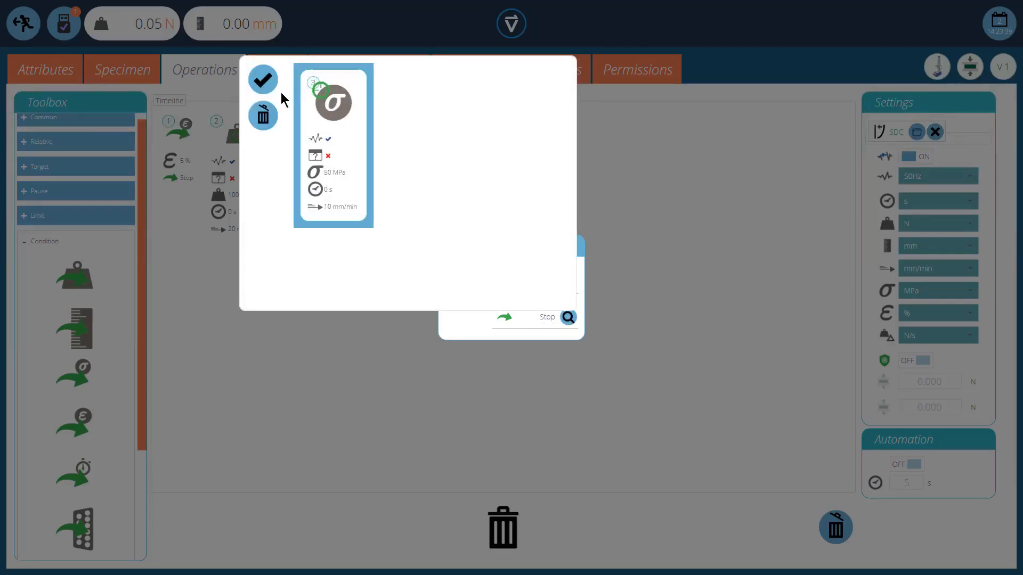
left_click(263, 78)
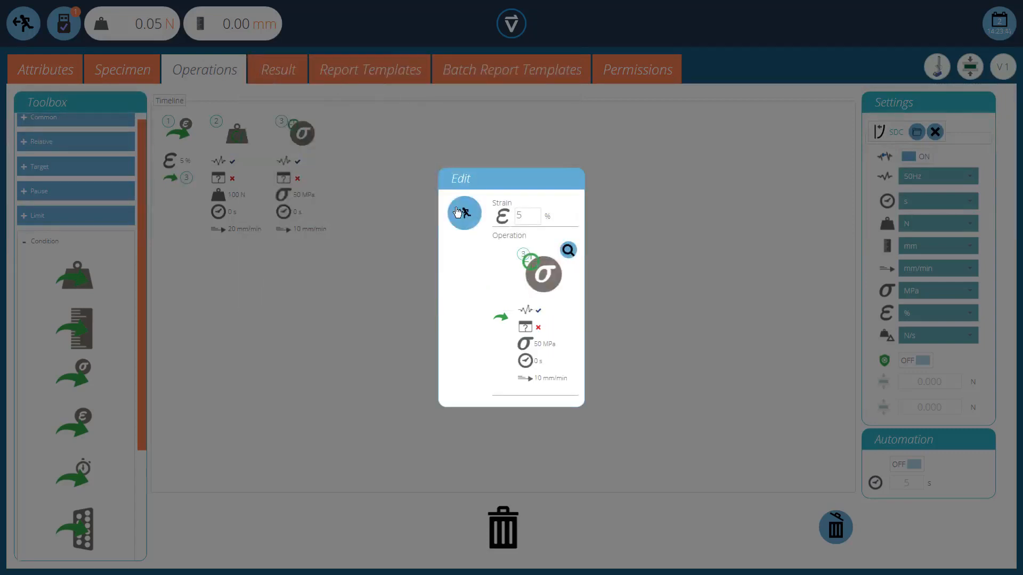
left_click(461, 216)
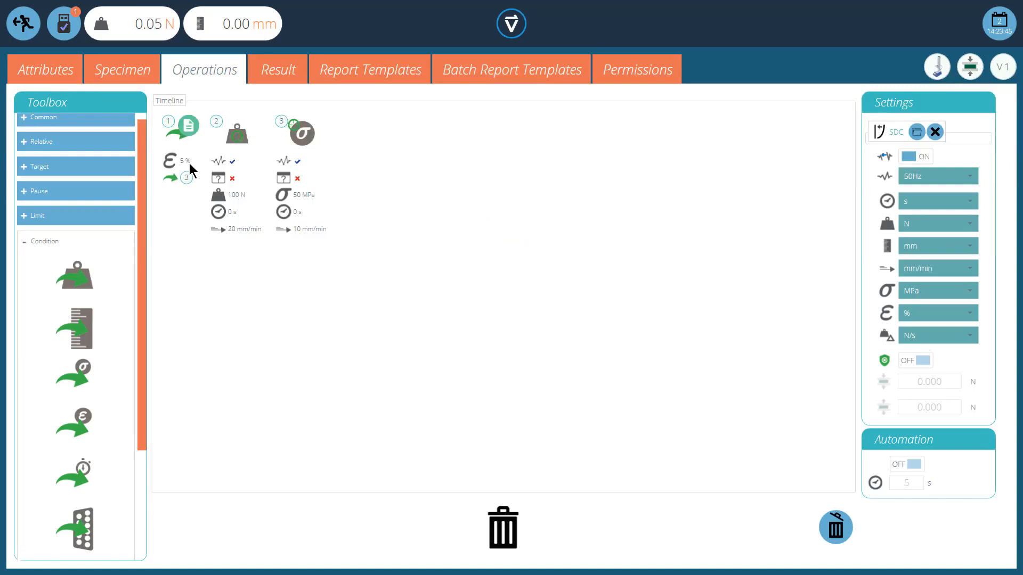
- Place a stress condition at the start of the timeline and set its stress to 20 MPa
mouse_move(313, 179)
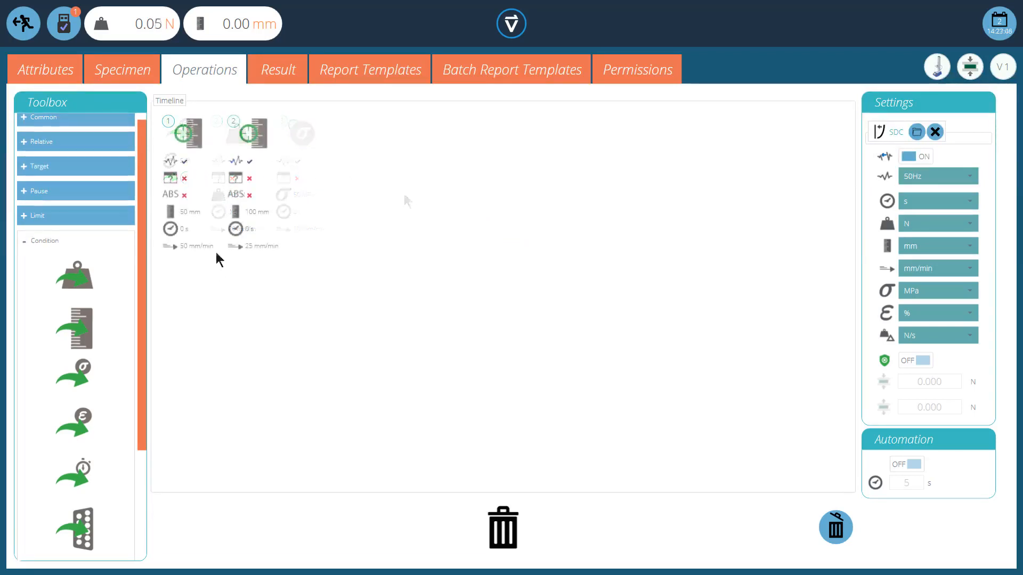
mouse_move(187, 215)
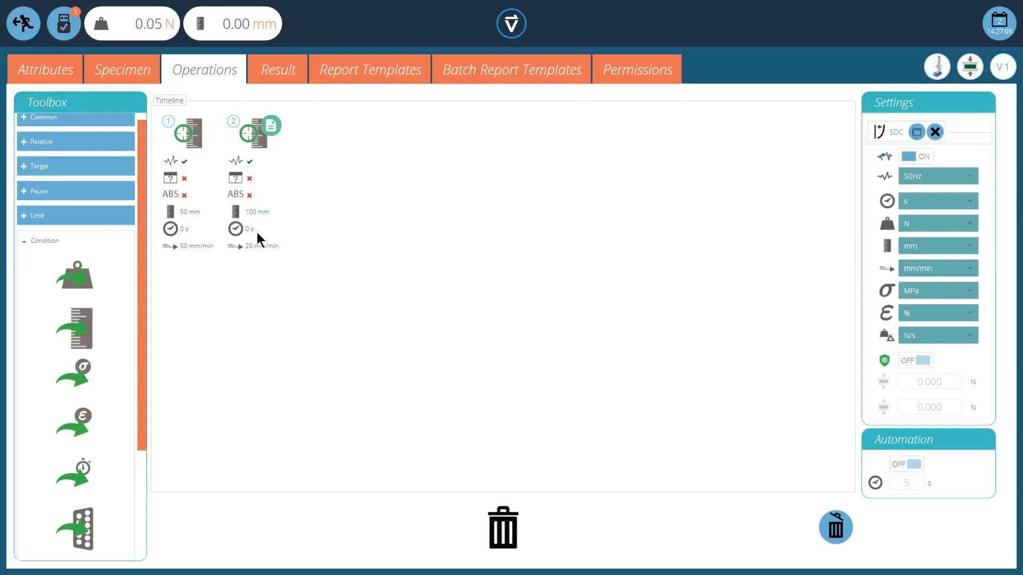
mouse_move(82, 380)
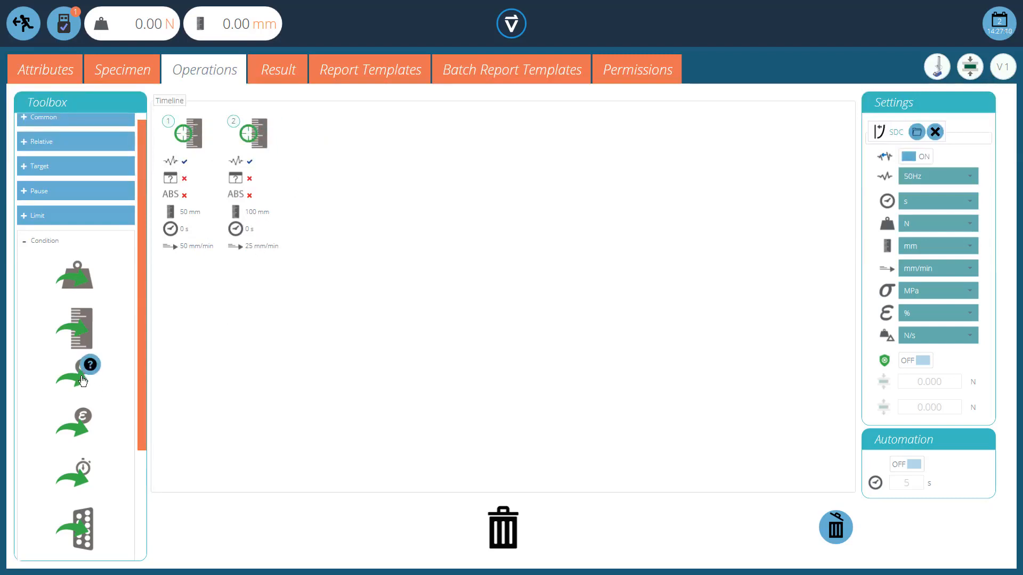
scroll(83, 379, "down", 2)
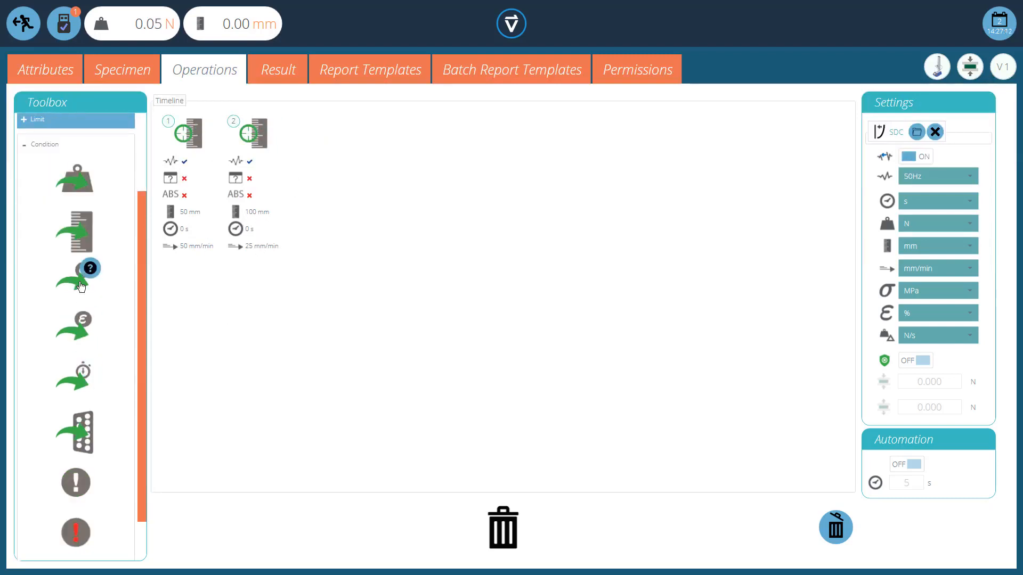
left_click_drag(81, 277, 181, 231)
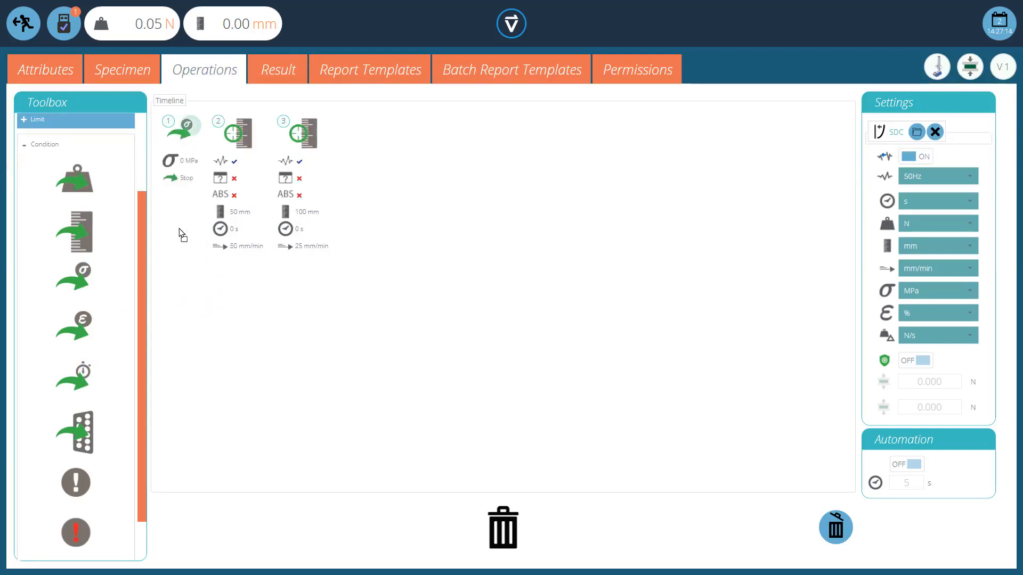
left_click(193, 125)
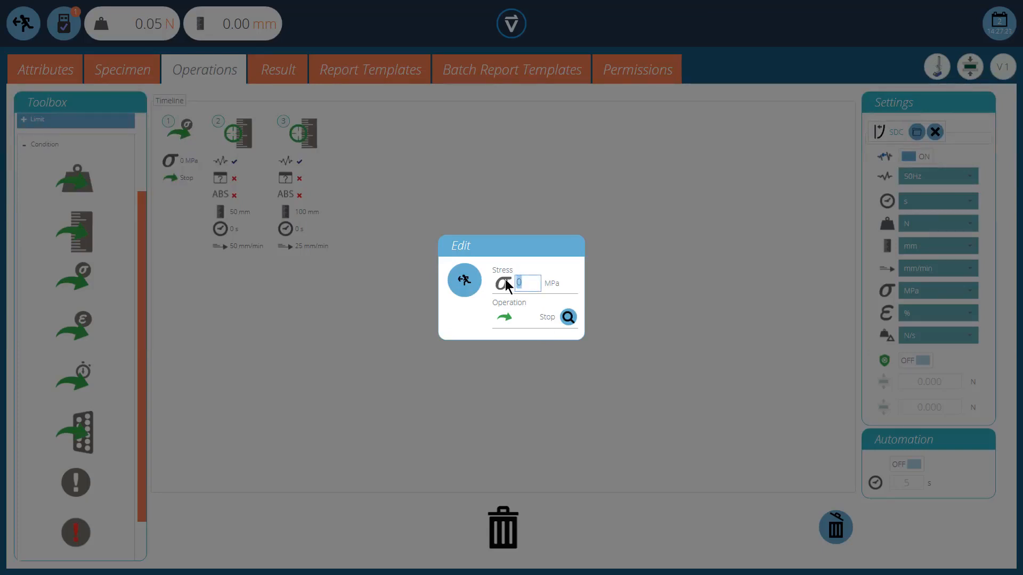
type("20")
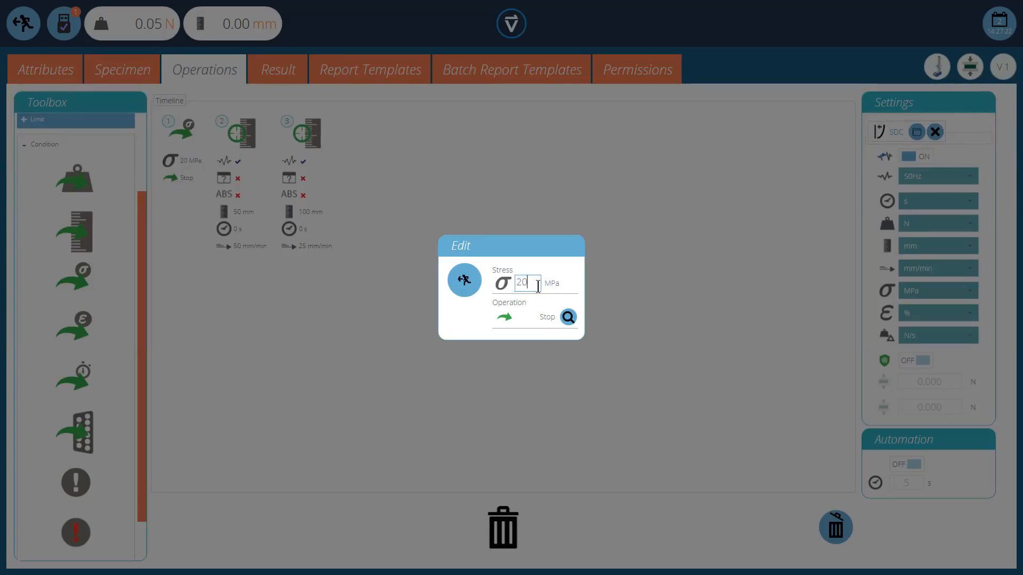
- Make the stress condition jump to operation 3, the 100 mm displacement operation
left_click(569, 318)
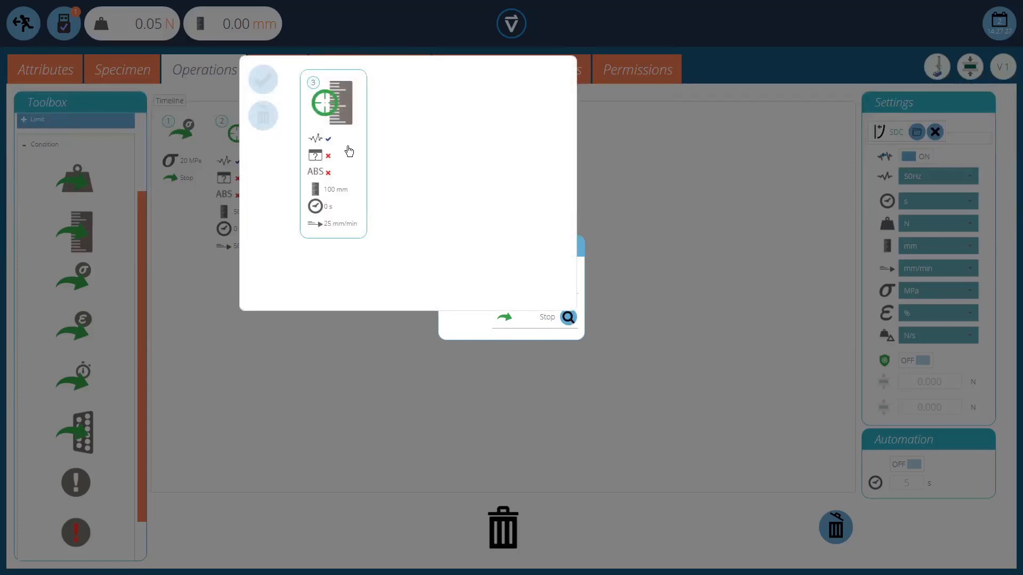
left_click(338, 147)
left_click(262, 80)
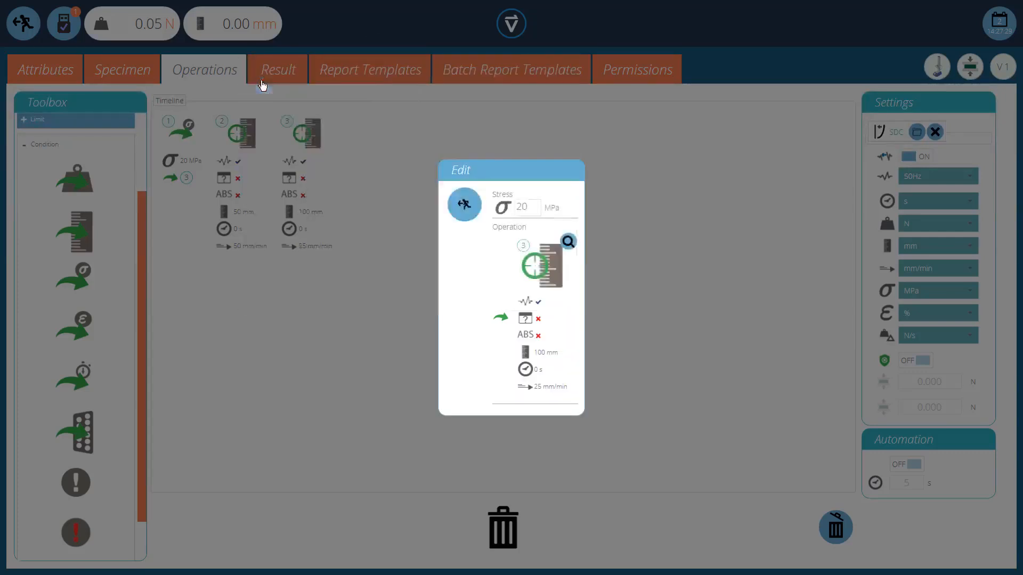
left_click(462, 208)
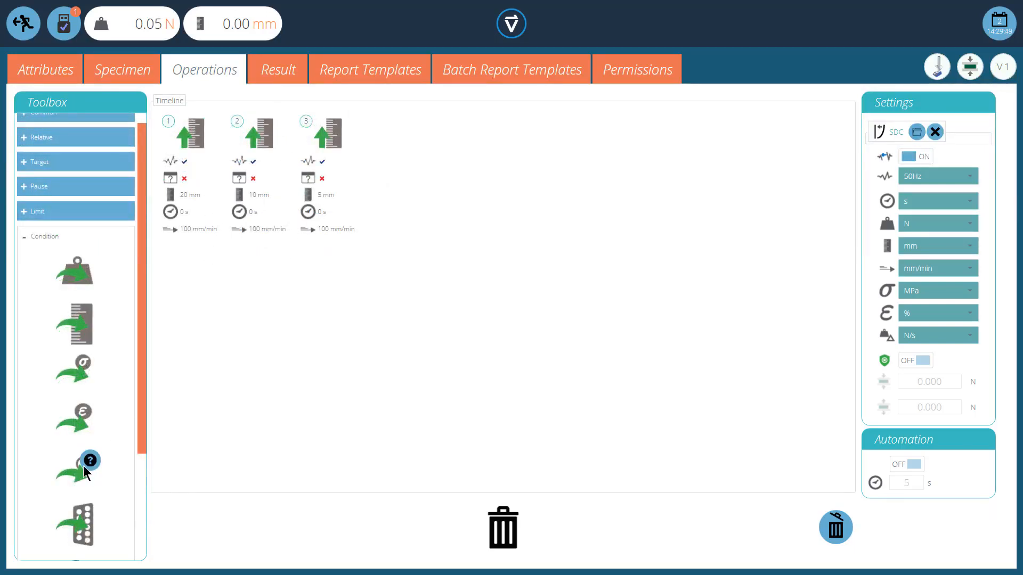
- Place a time condition at the start of the timeline and set its time to 30 s
left_click_drag(80, 468, 180, 186)
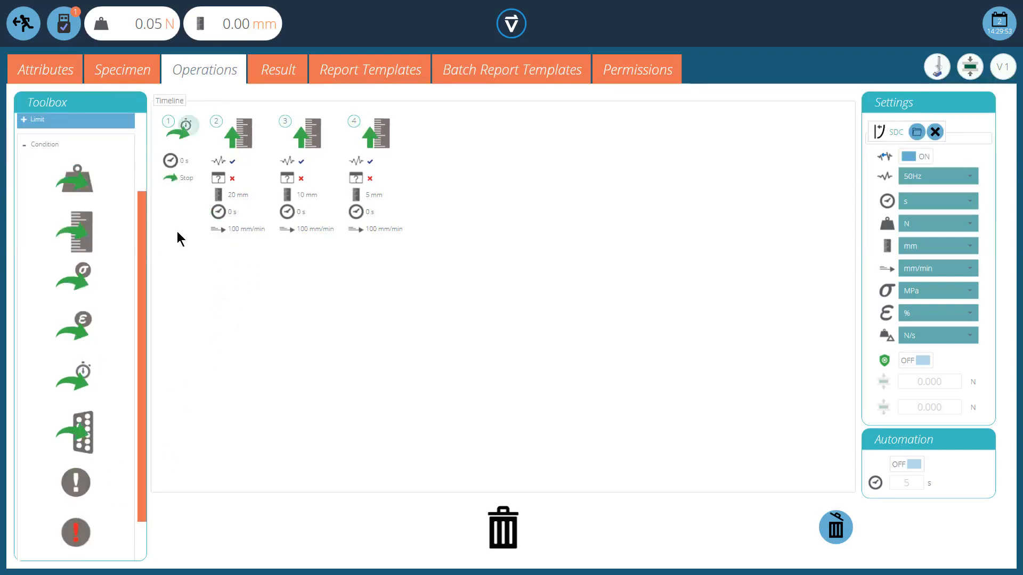
double_click(193, 128)
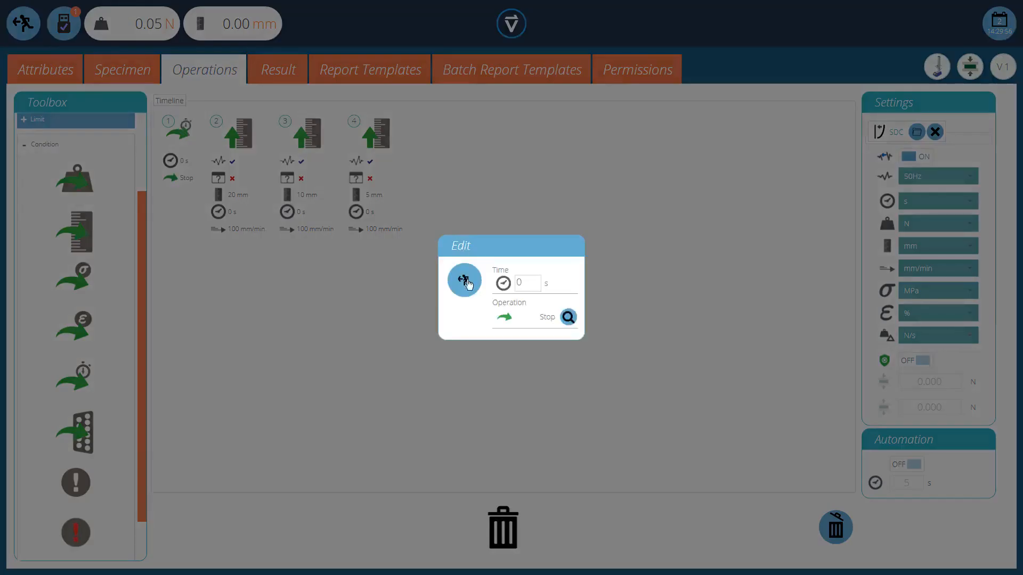
left_click(533, 286)
type("30")
- Make the time condition jump to operation 4, the 5 mm displacement operation
left_click(568, 317)
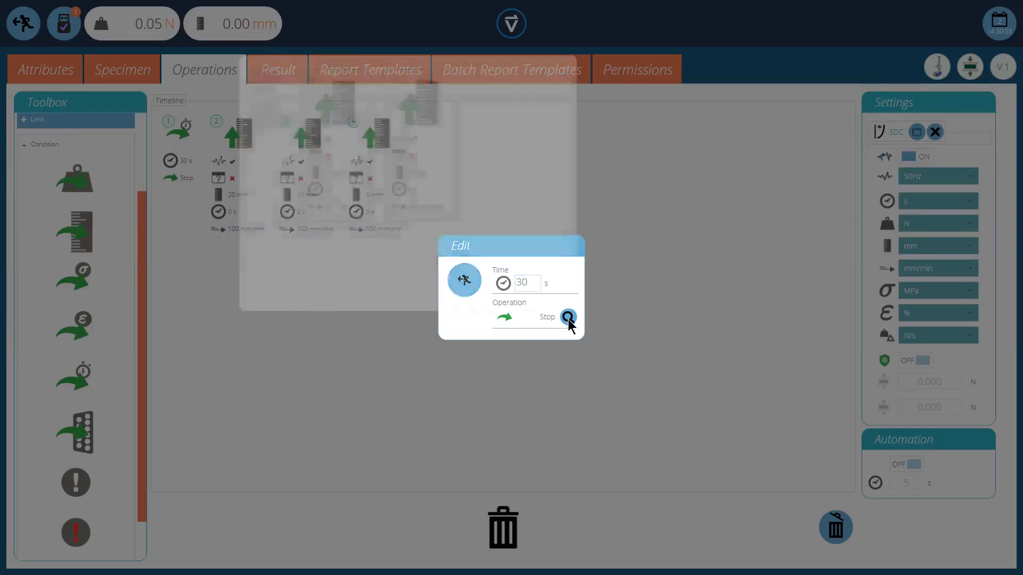
left_click(427, 143)
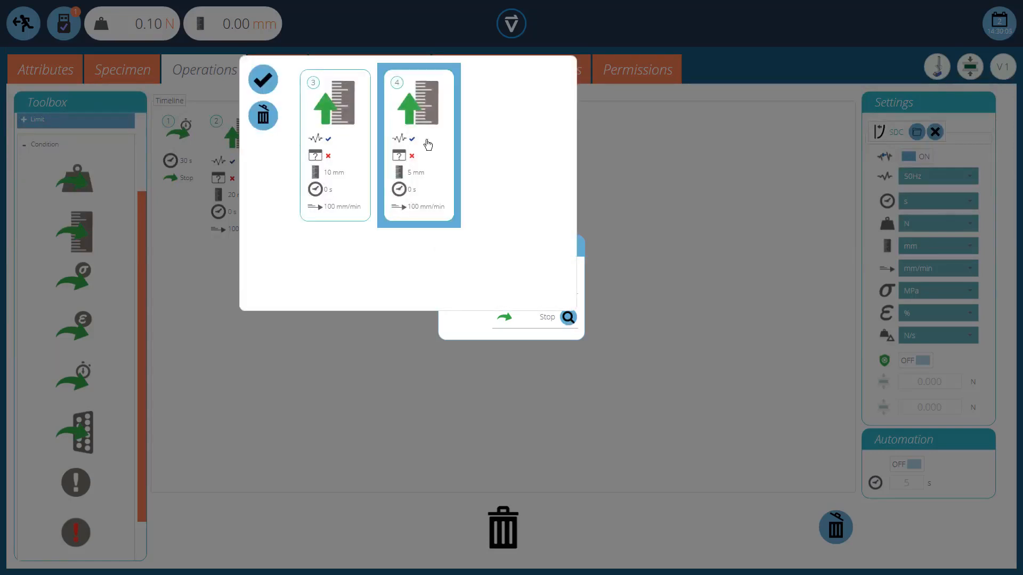
left_click(264, 80)
left_click(462, 212)
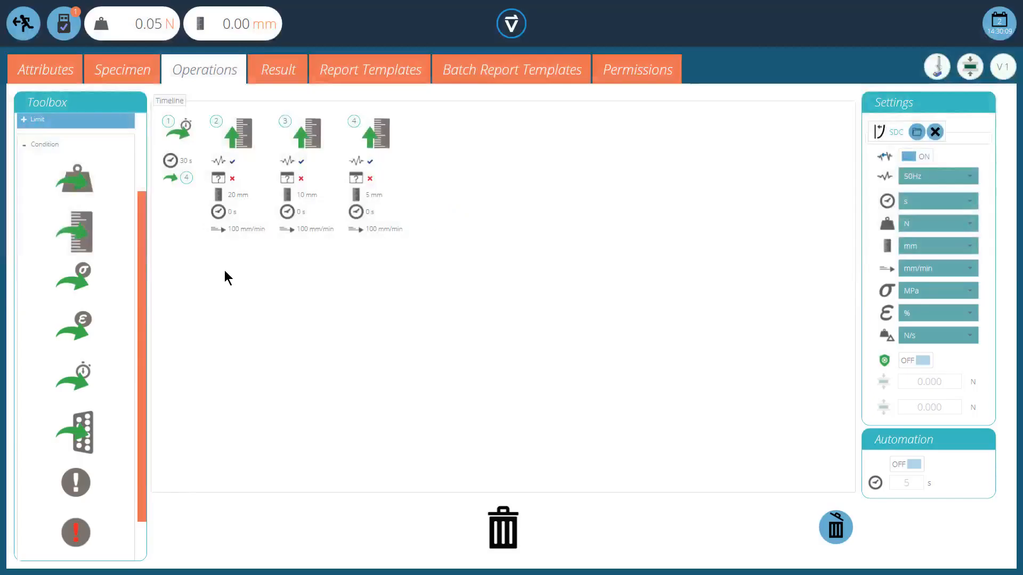
- Change the time condition's jump target to operation 3, the 10 mm displacement operation
mouse_move(183, 166)
mouse_move(235, 179)
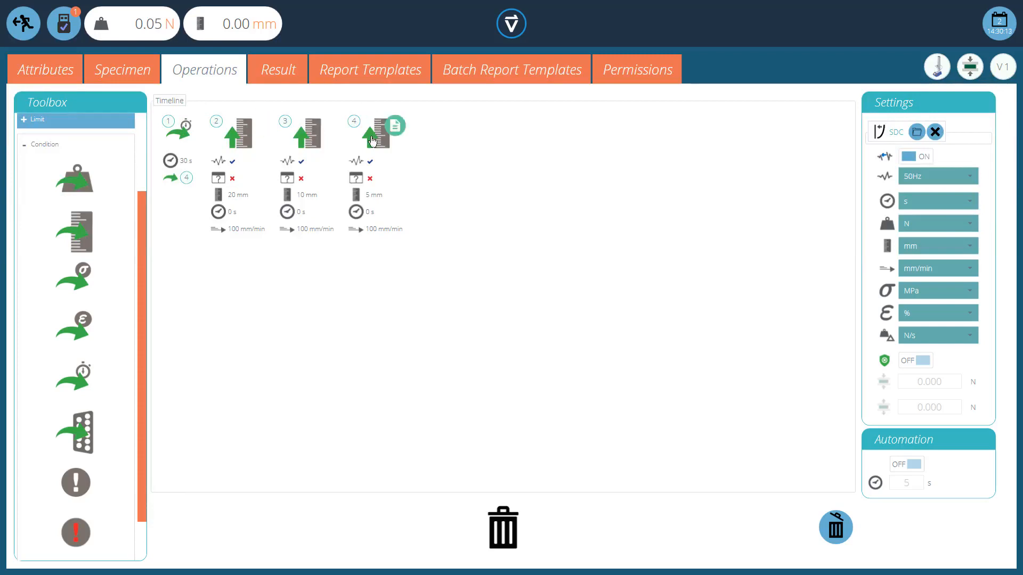
left_click(199, 128)
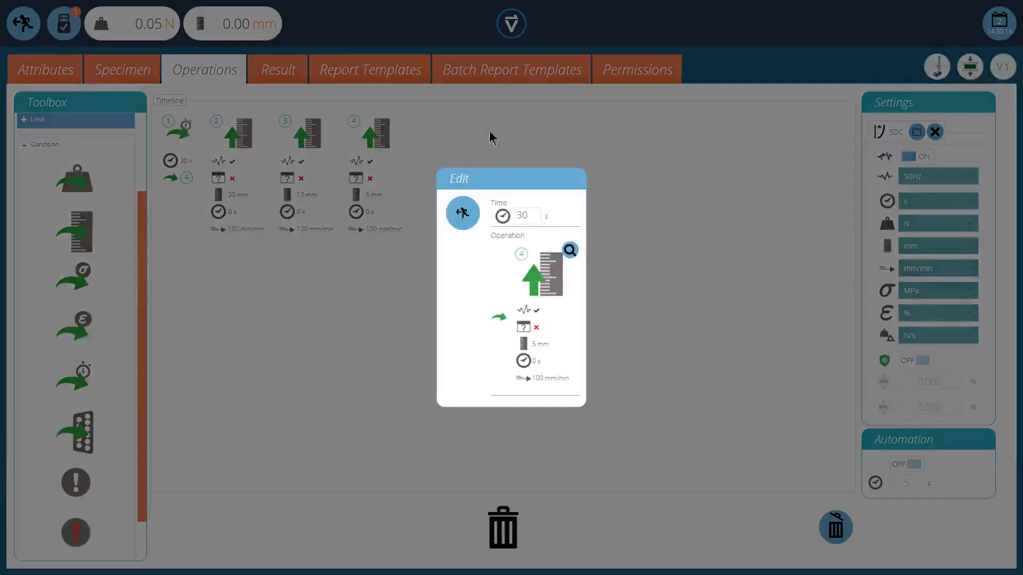
left_click(570, 250)
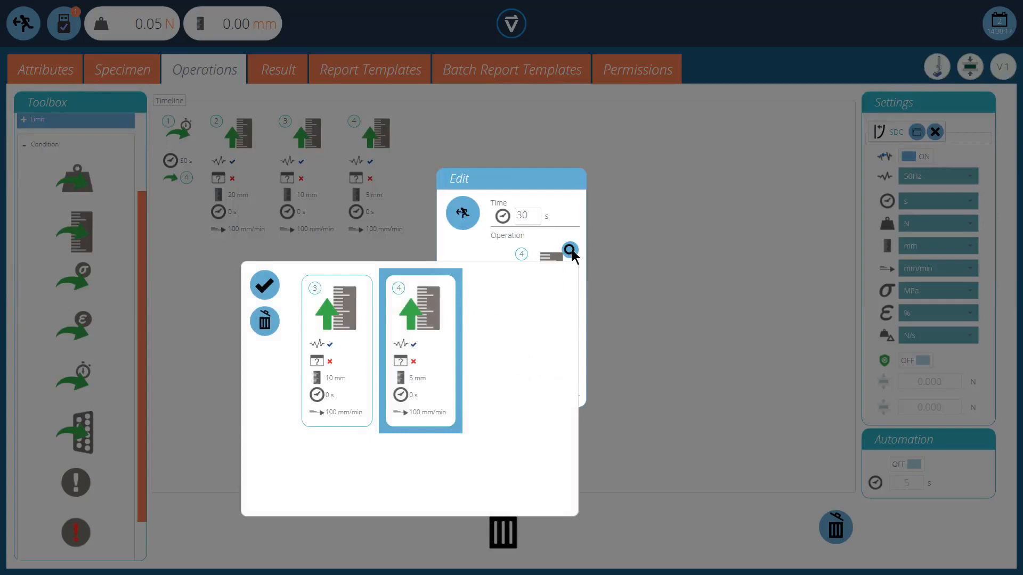
left_click(342, 344)
left_click(266, 288)
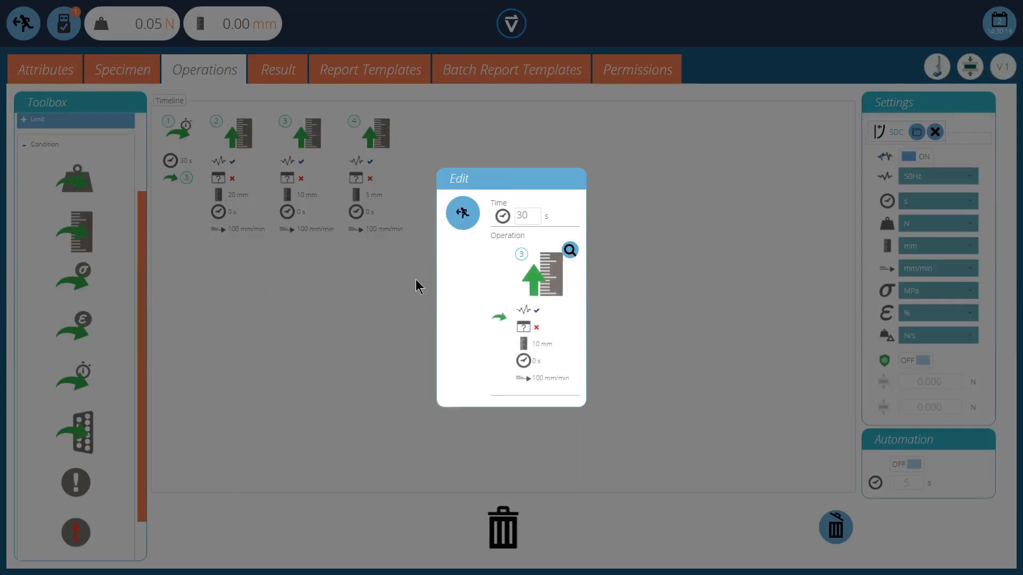
left_click(462, 214)
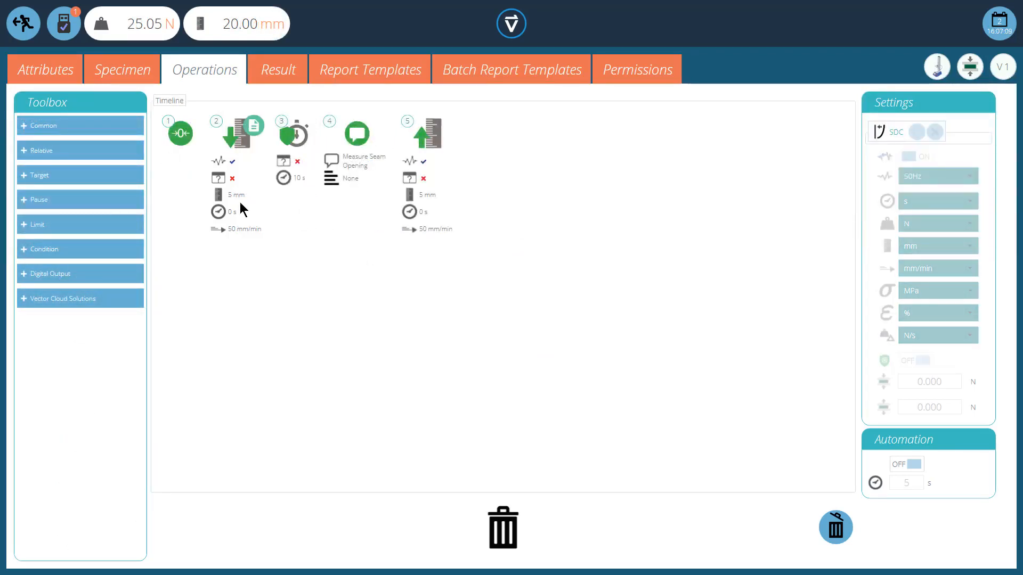
- Review the settings of the Measure Seam Opening message operation and the attributes of the test
mouse_move(291, 185)
mouse_move(359, 162)
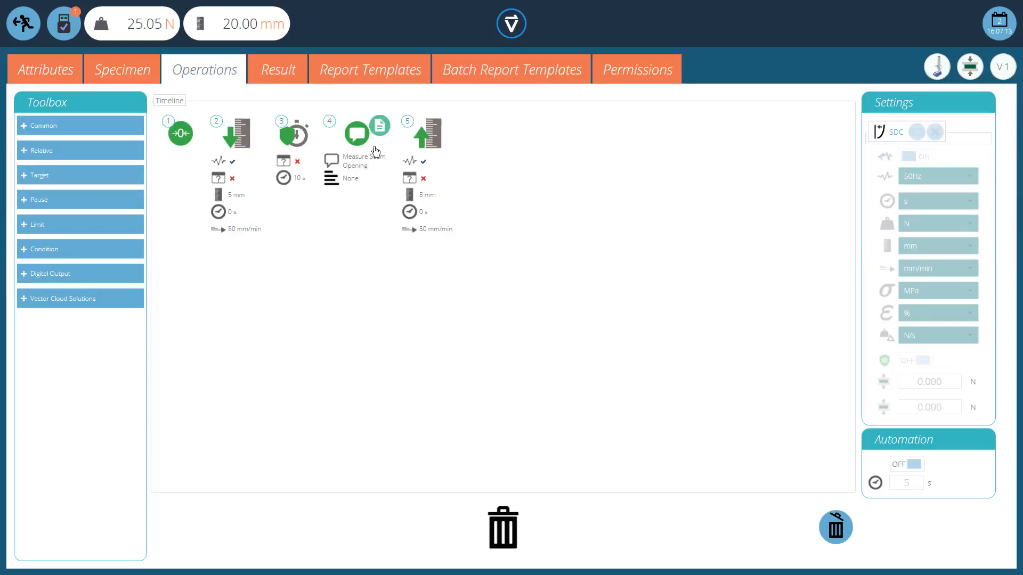
left_click(380, 126)
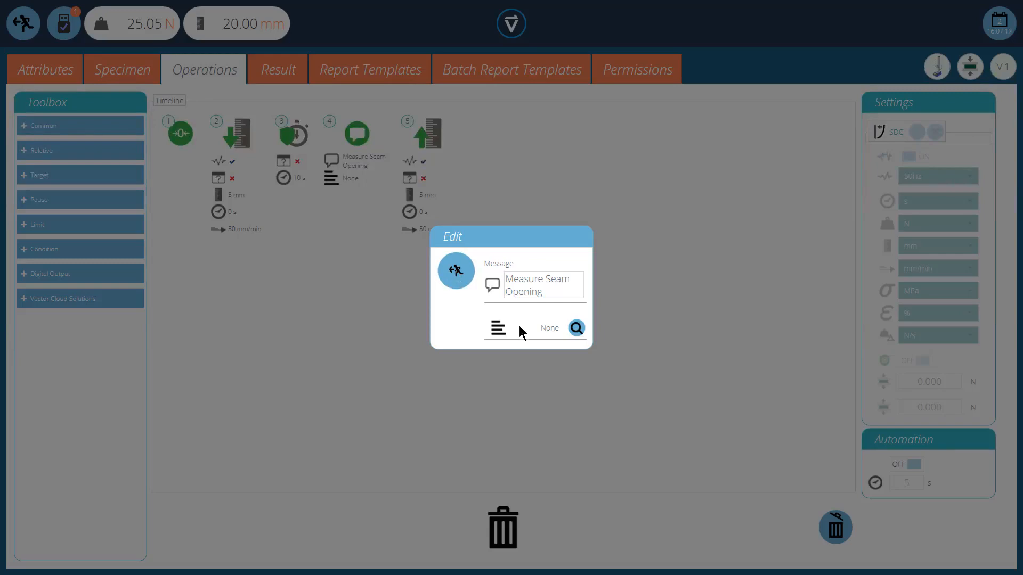
left_click(456, 271)
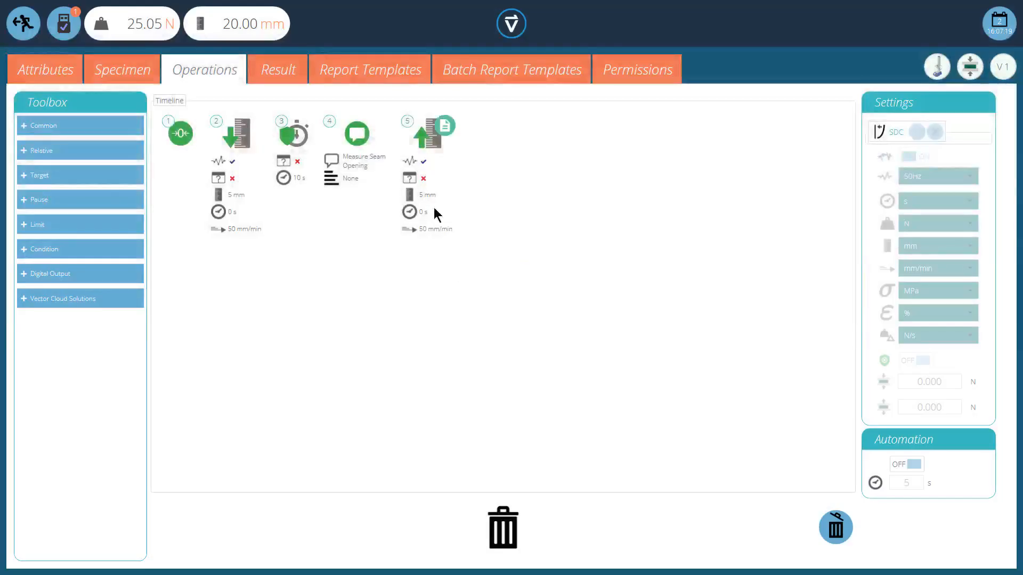
left_click(62, 71)
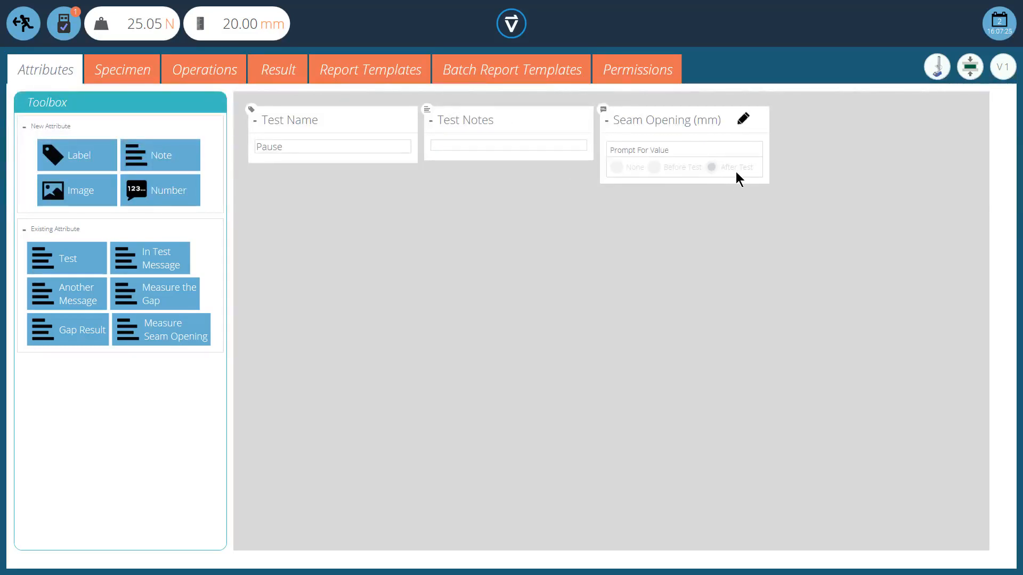
- Save the Pause test by overriding its current version, and run it
left_click(25, 24)
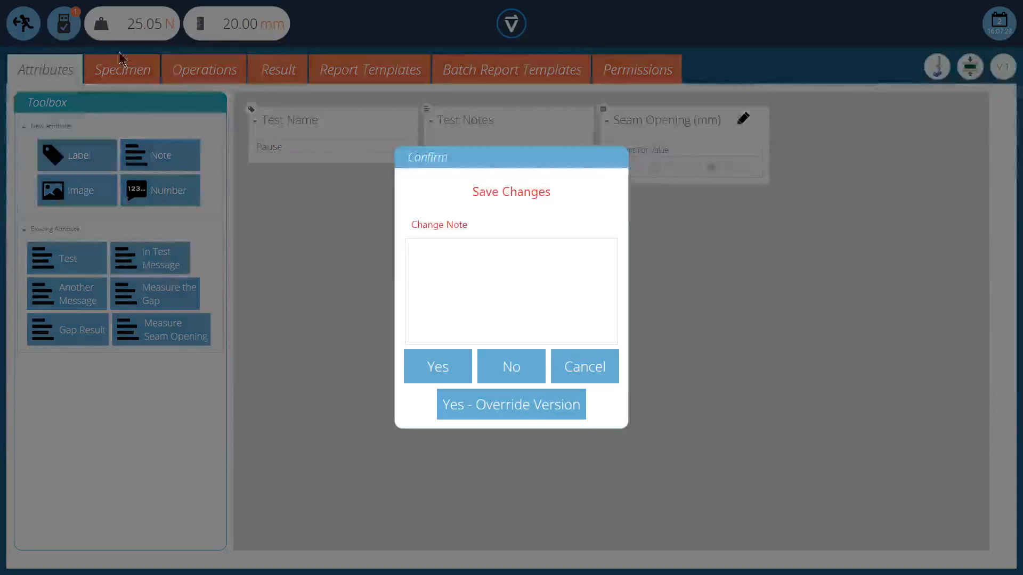
left_click(489, 408)
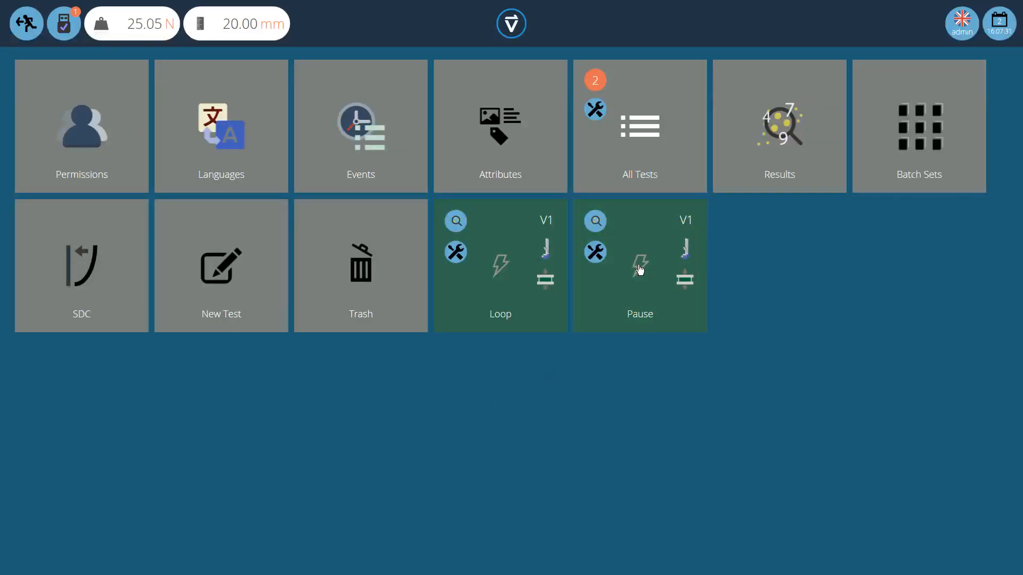
left_click(639, 270)
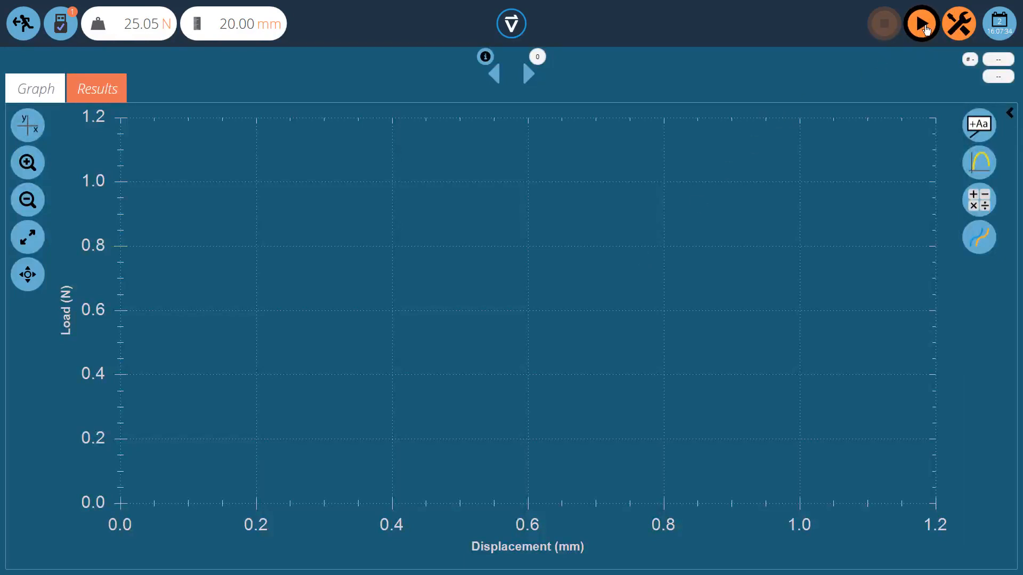
left_click(922, 24)
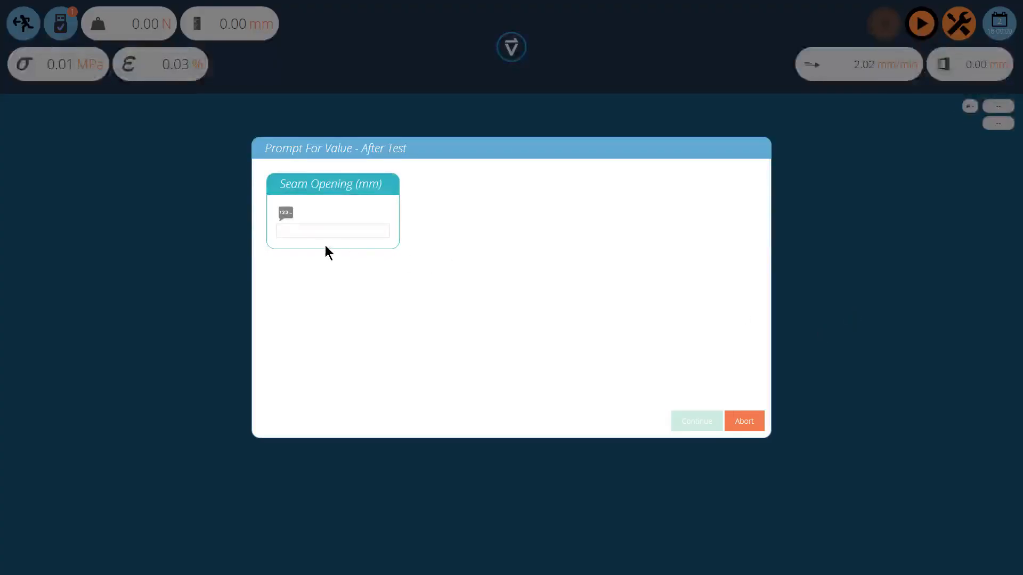
- Submit 1.5 mm as the seam opening in the after-test prompt and leave the test's graph
left_click(330, 233)
type("1.5")
left_click(696, 422)
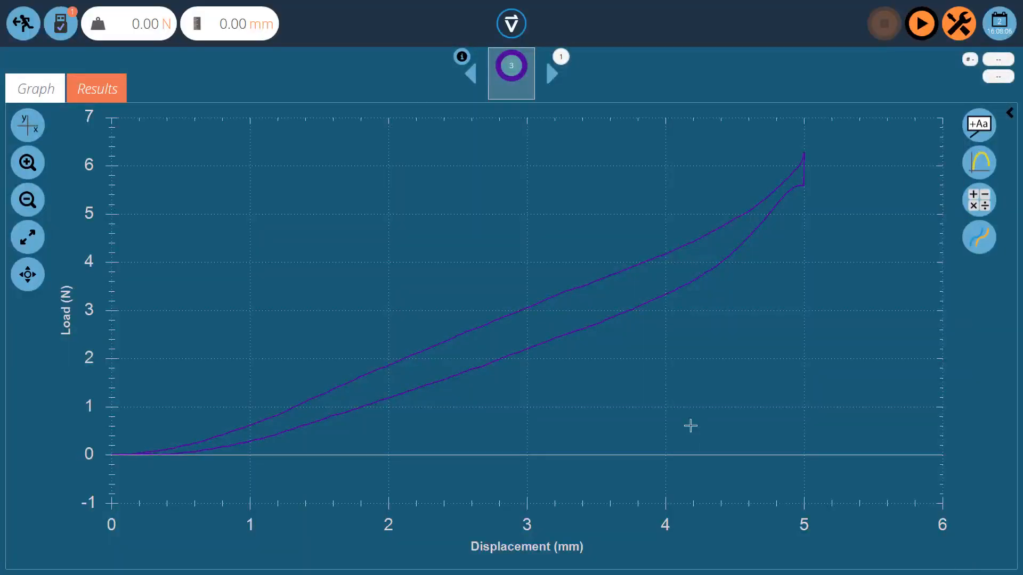
left_click(24, 24)
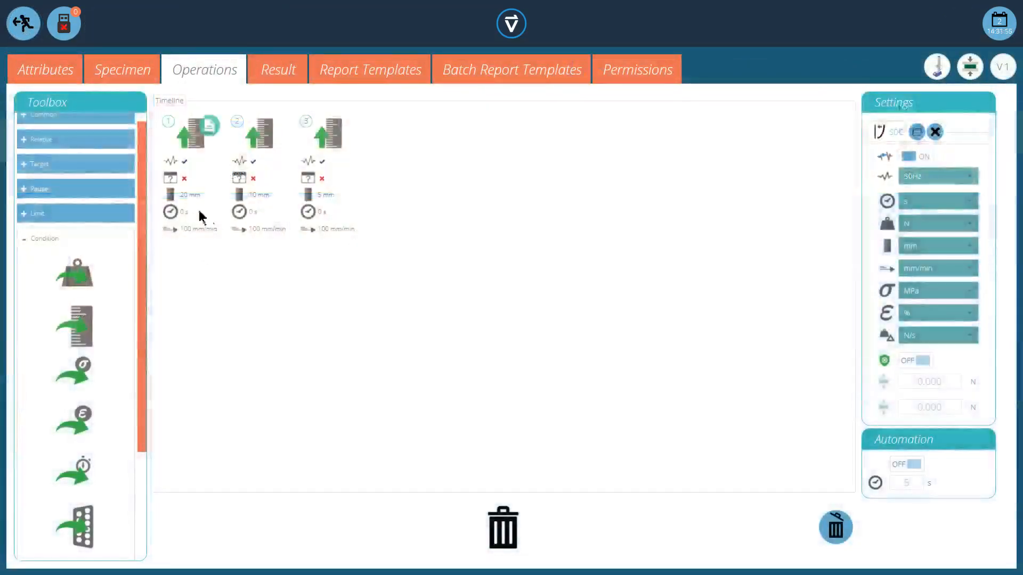
- Place a digital input condition at the start of the timeline and set its type to Digital Input 5
mouse_move(85, 525)
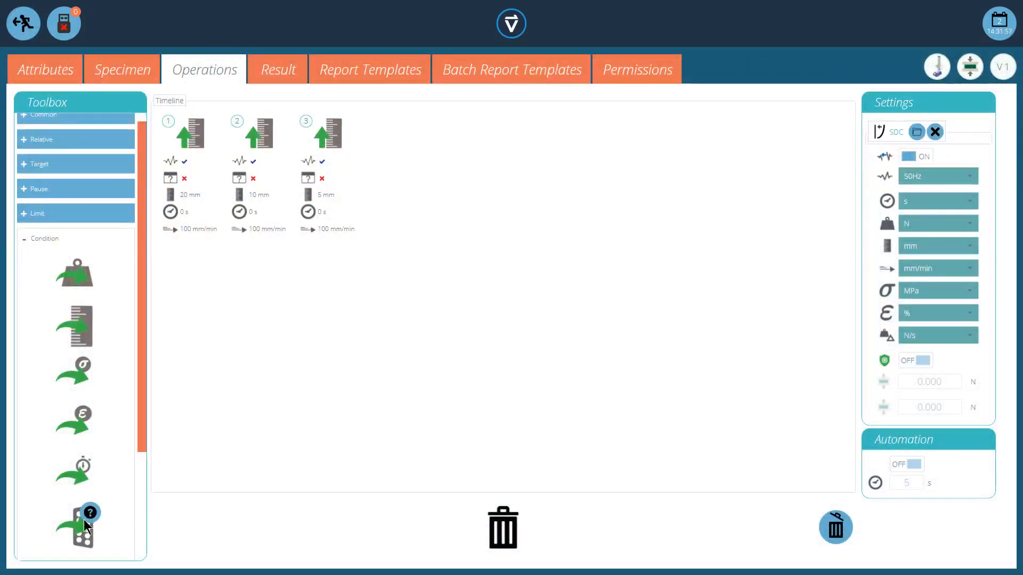
left_click_drag(82, 533, 182, 208)
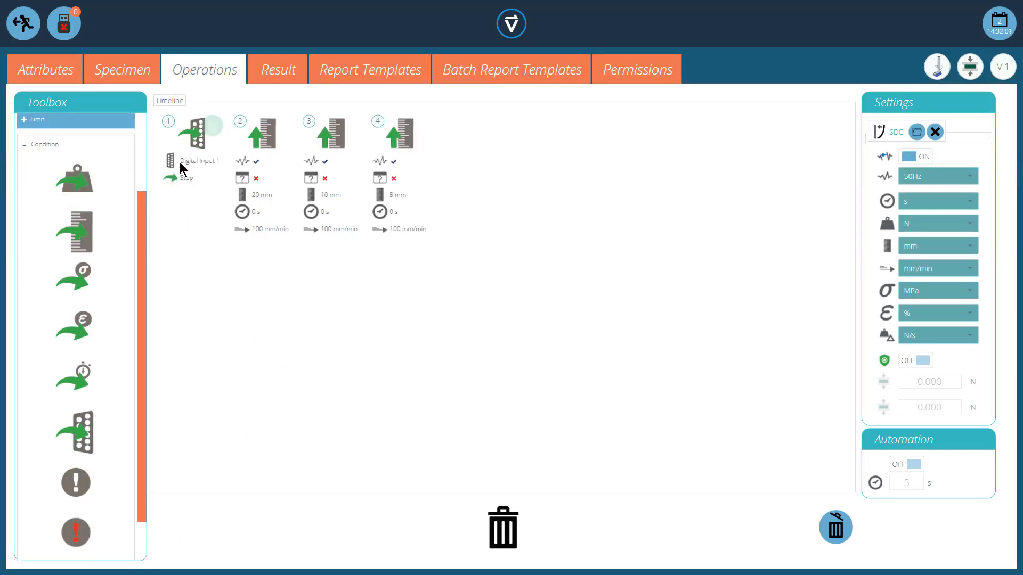
left_click(213, 130)
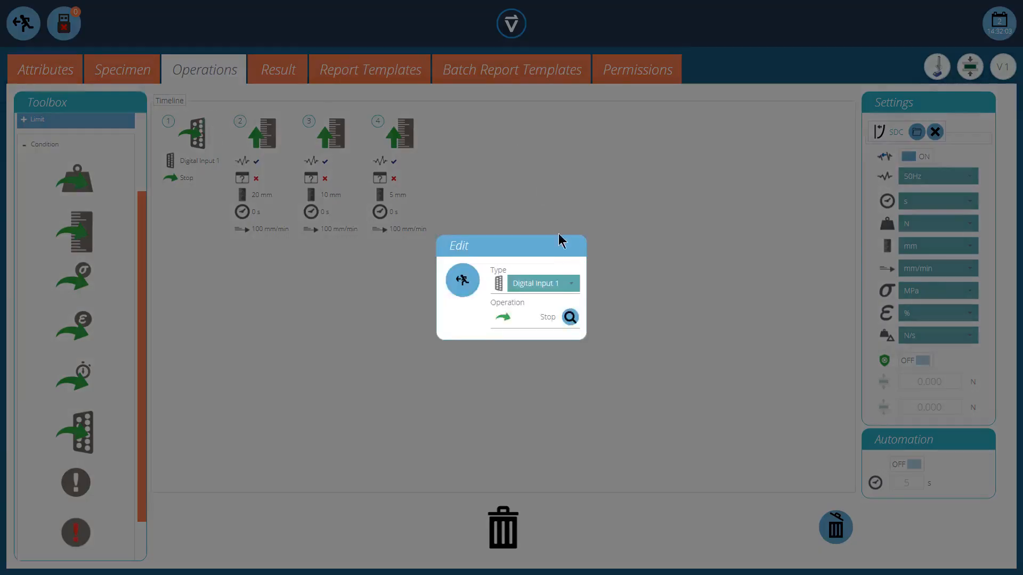
left_click(558, 289)
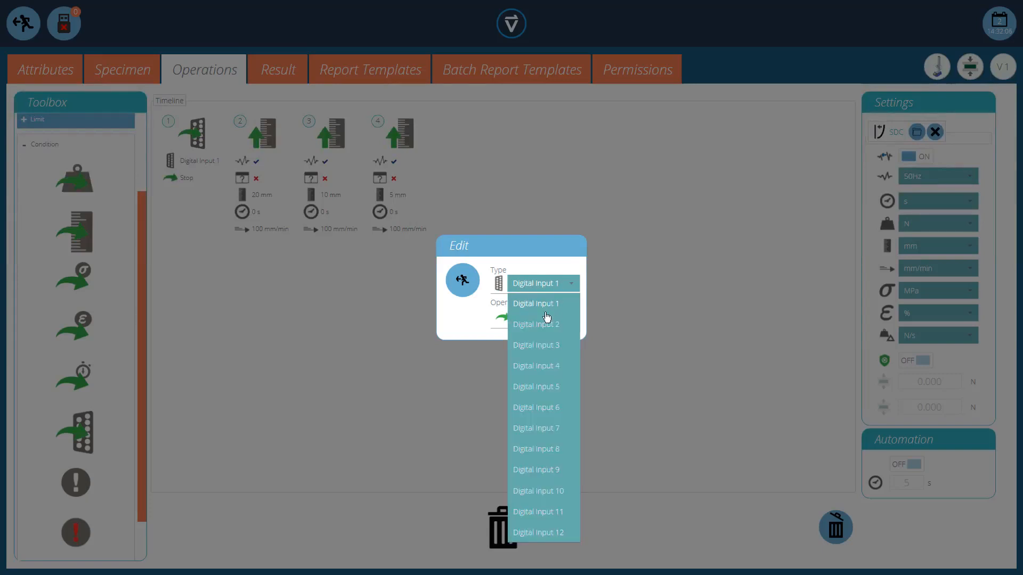
left_click(543, 392)
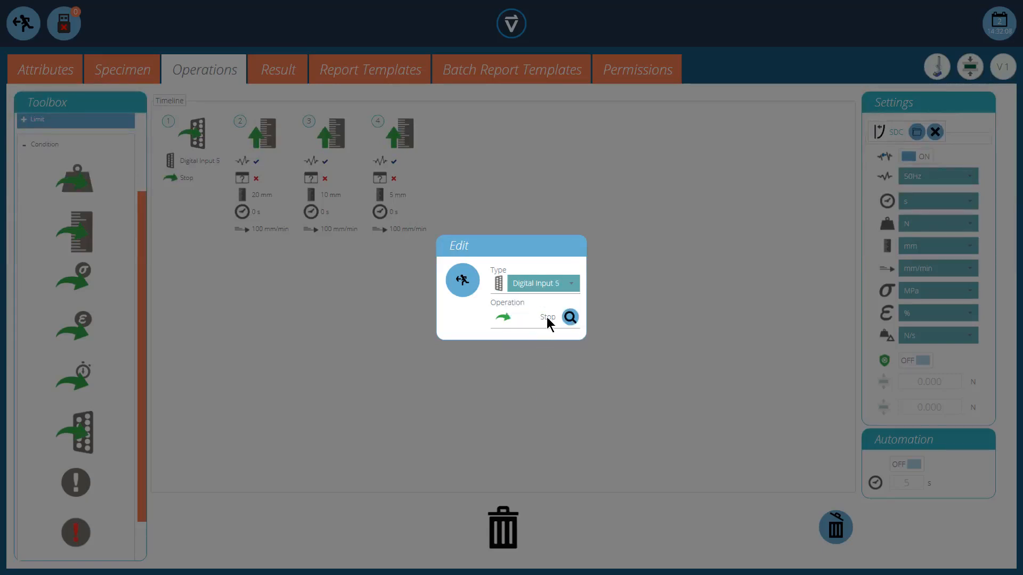
- Set the digital input condition to jump to operation 4, the 5 mm displacement move, and close its settings
left_click(569, 318)
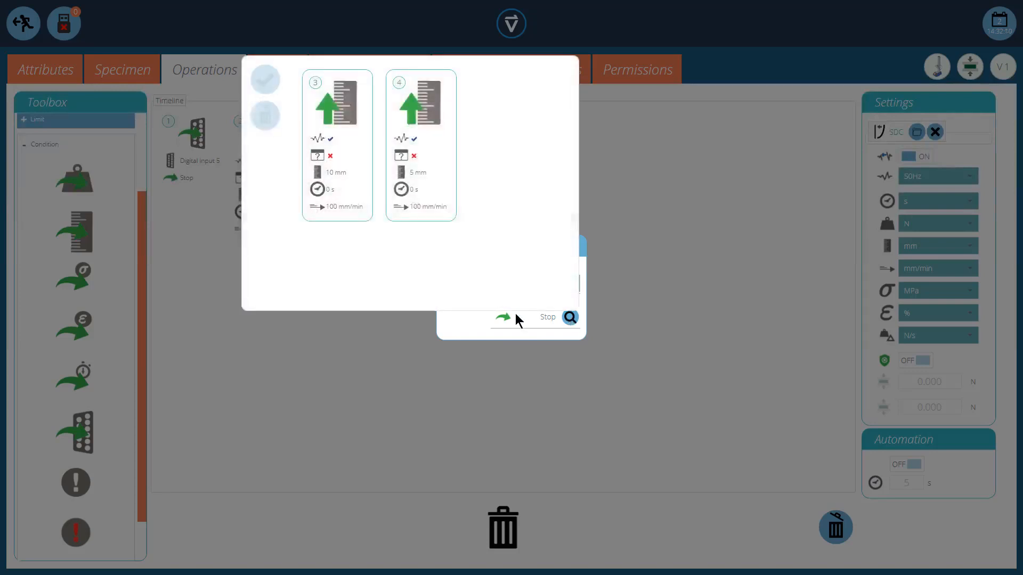
left_click(431, 151)
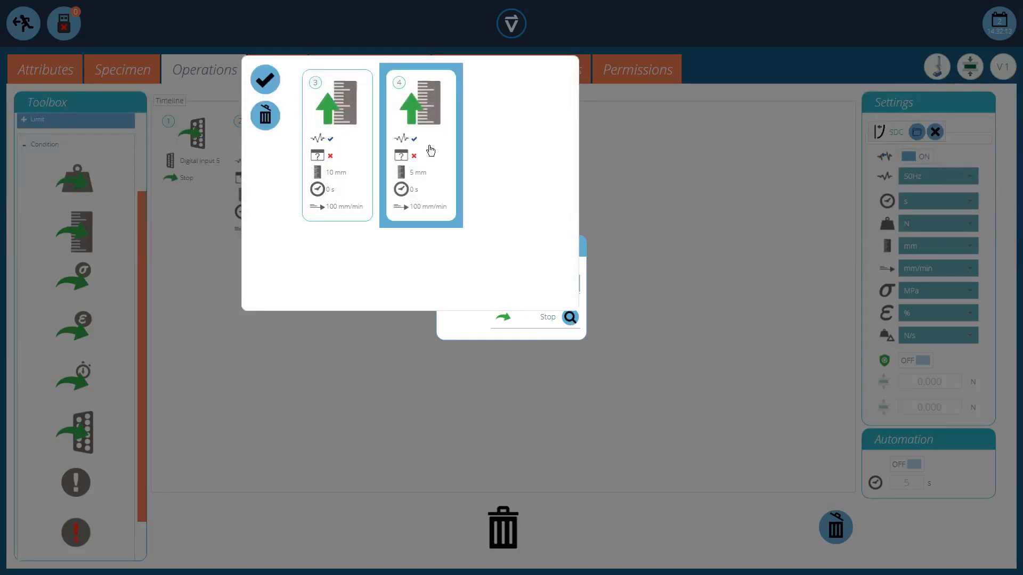
left_click(340, 156)
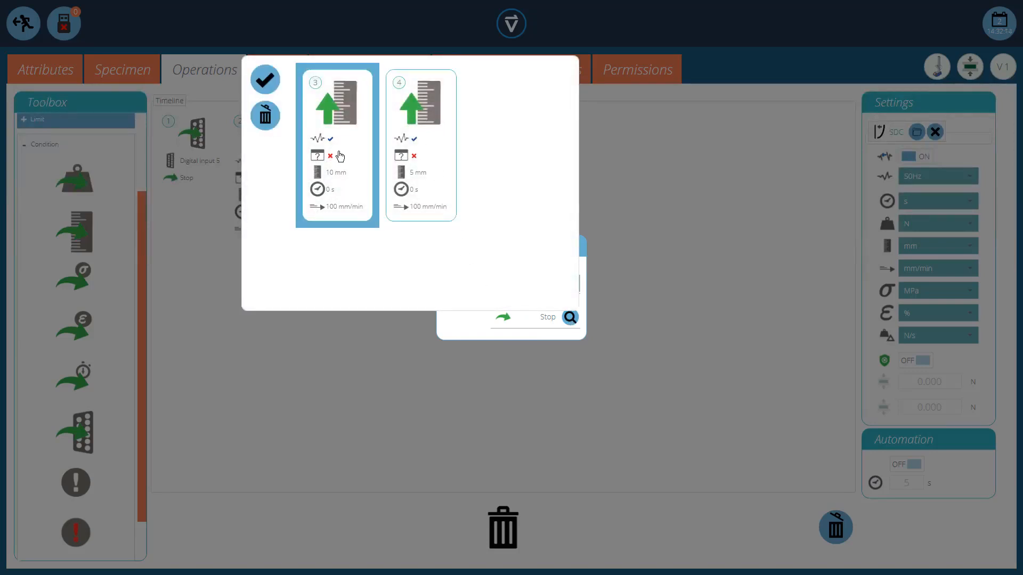
left_click(416, 151)
left_click(265, 80)
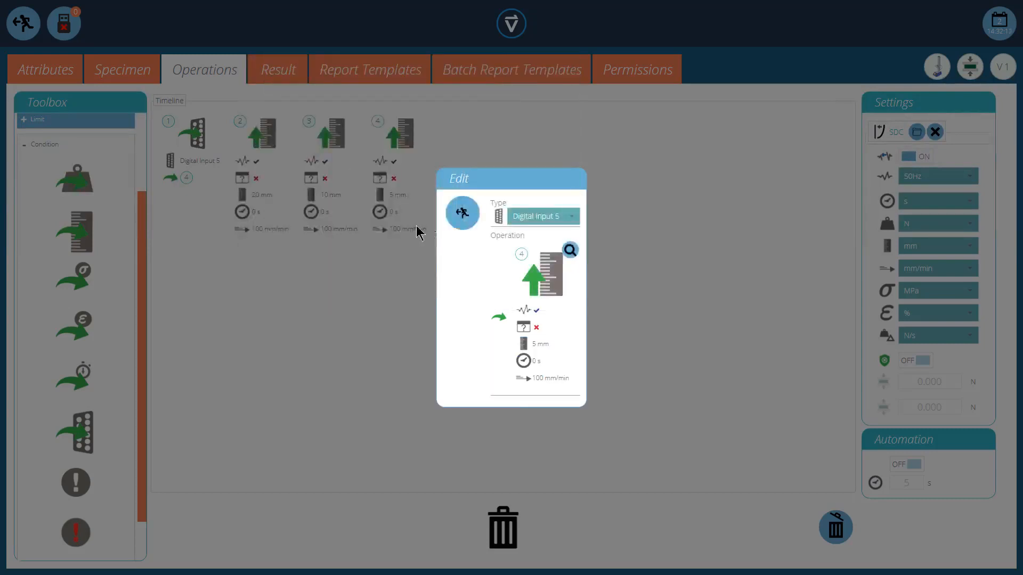
left_click(455, 221)
mouse_move(197, 181)
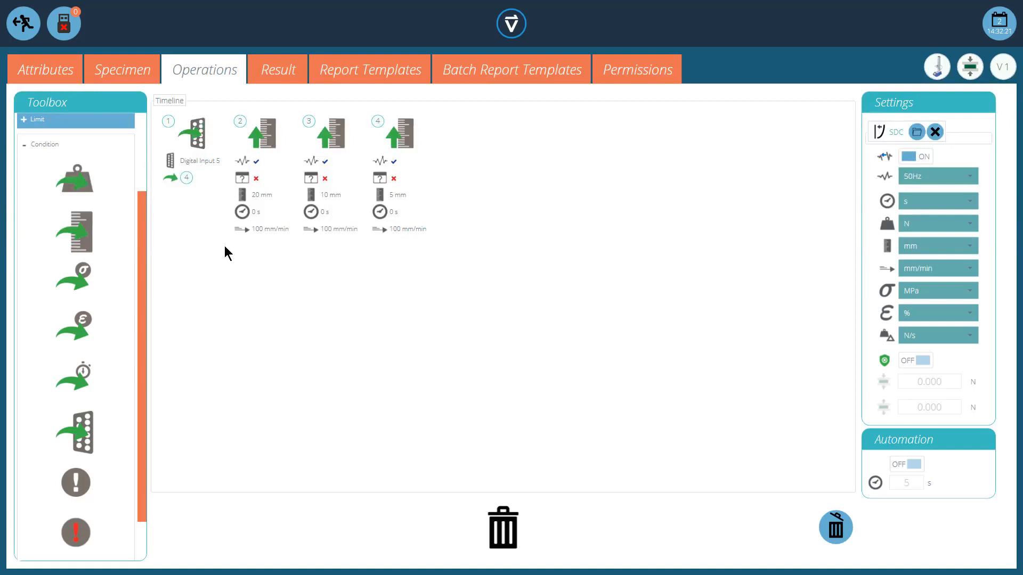
mouse_move(397, 239)
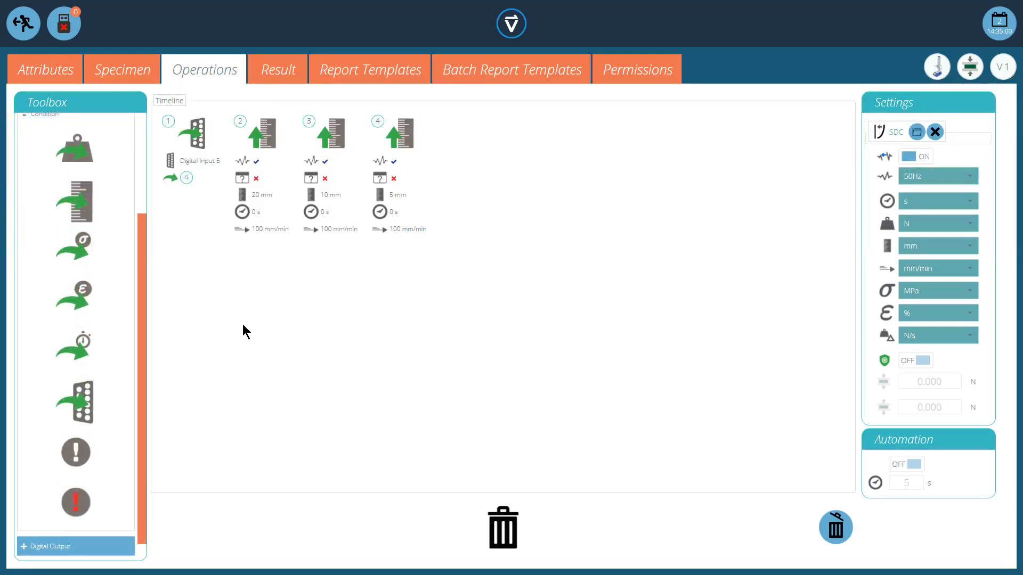
- Check the help for the white and red exclamation-mark operations, and add both in that order to the end of the timeline
mouse_move(68, 487)
mouse_move(82, 459)
left_click(90, 438)
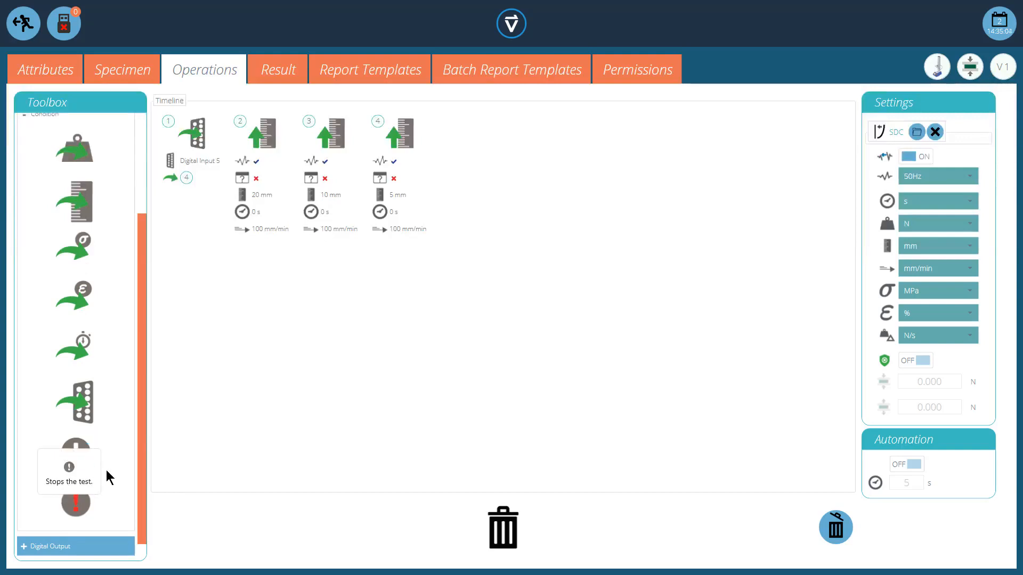
left_click(90, 491)
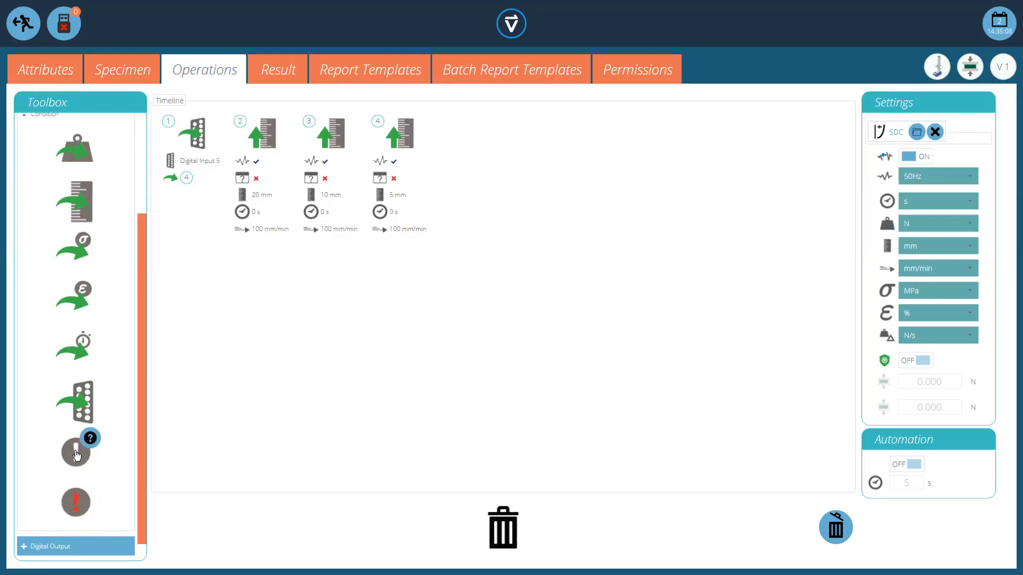
mouse_move(79, 457)
left_mouse_down()
mouse_move(487, 280)
mouse_move(473, 220)
mouse_move(472, 234)
left_mouse_up()
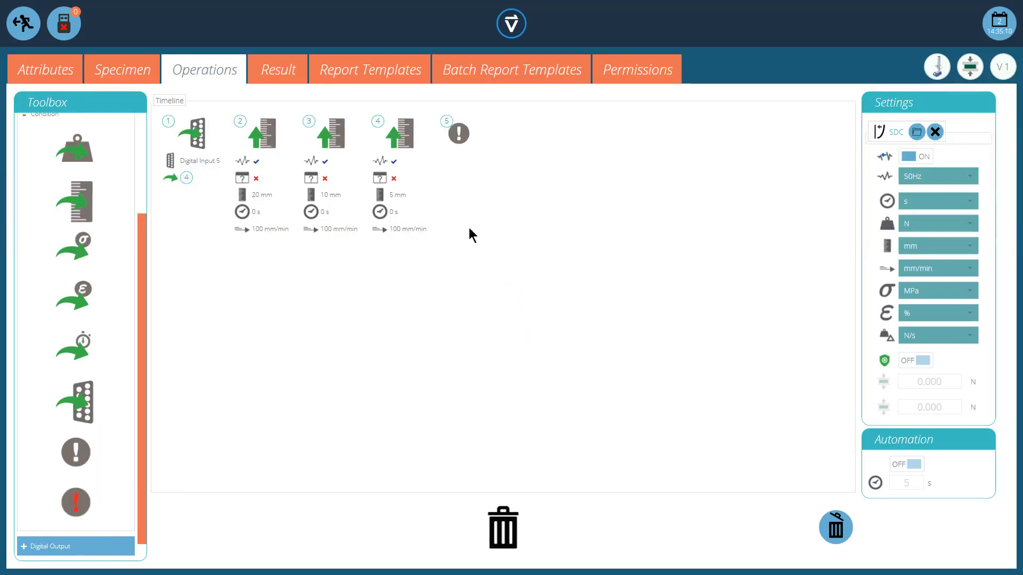
mouse_move(74, 505)
left_mouse_down()
mouse_move(554, 311)
mouse_move(546, 201)
left_mouse_up()
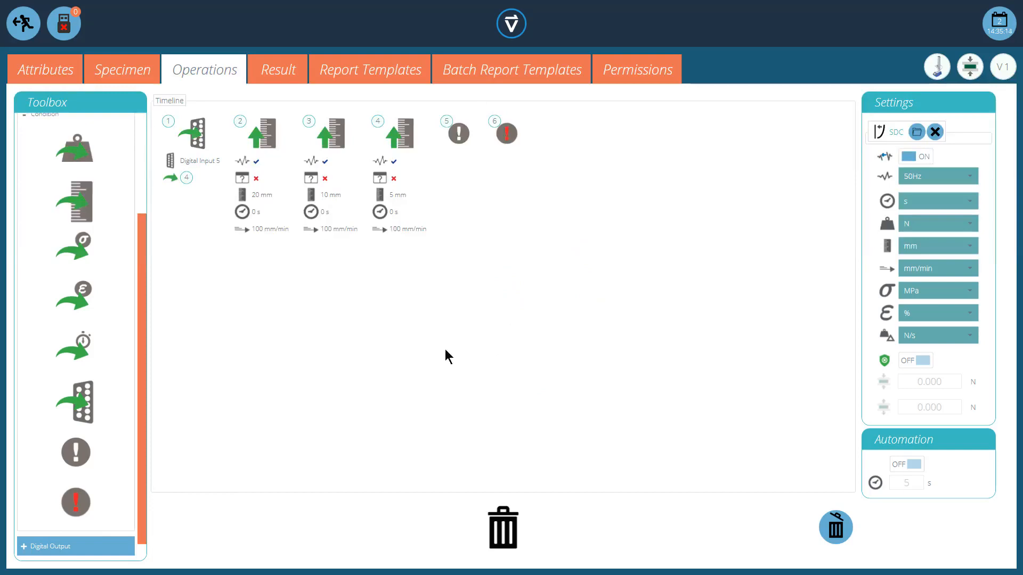
- Set the digital input condition to jump to operation 6, the red exclamation mark, and close its settings
left_click(216, 125)
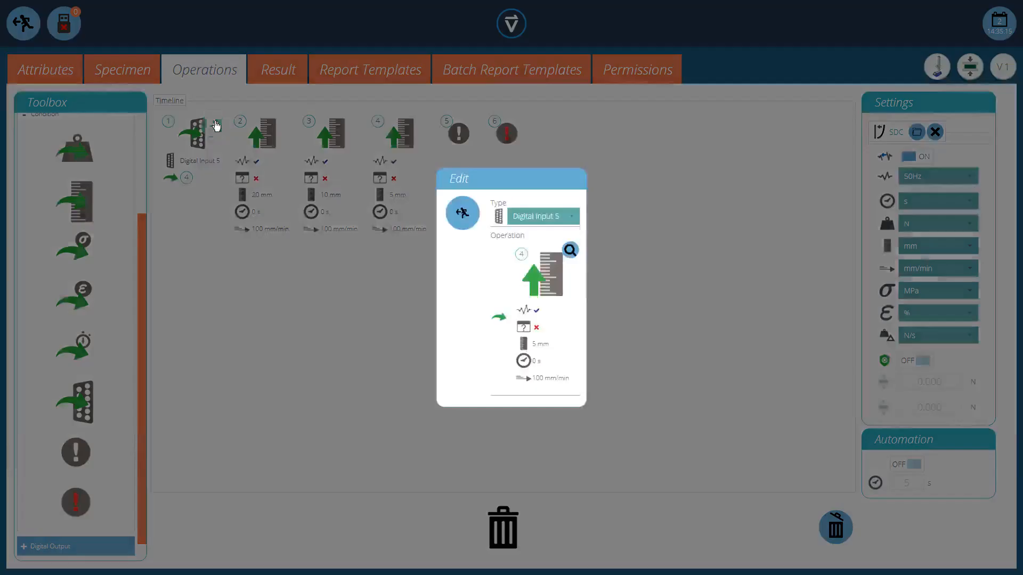
left_click(570, 250)
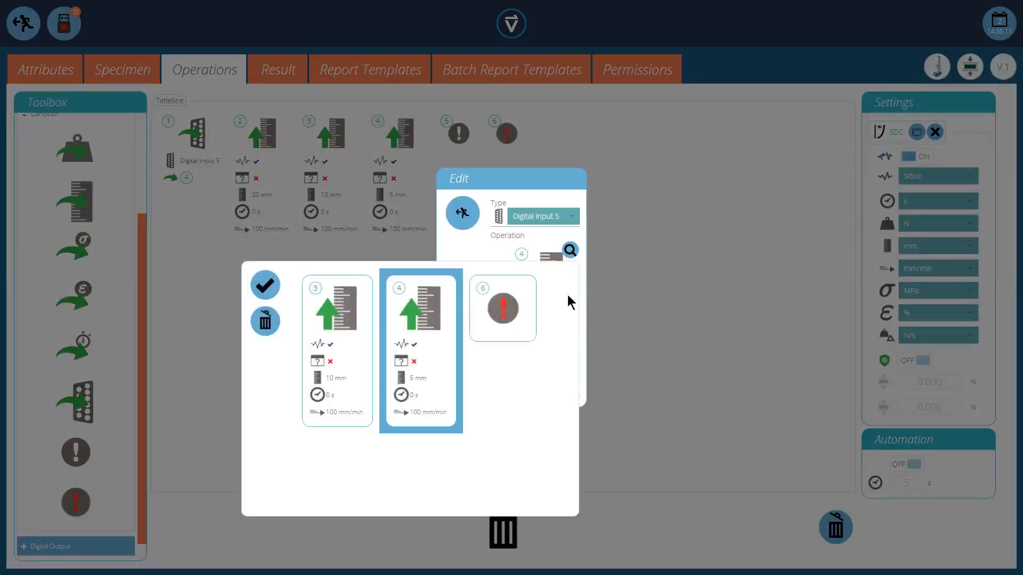
left_click(506, 322)
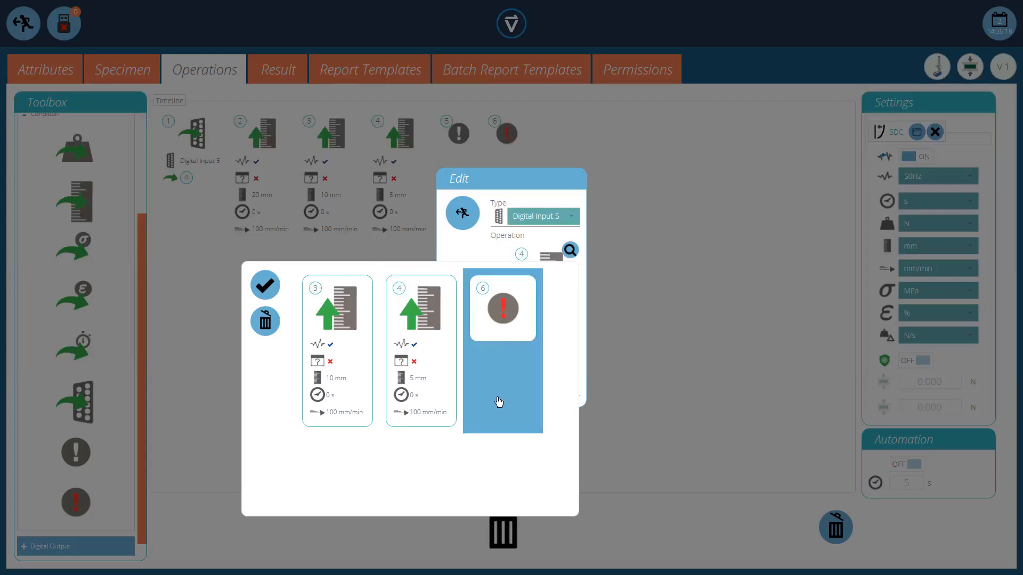
left_click(267, 289)
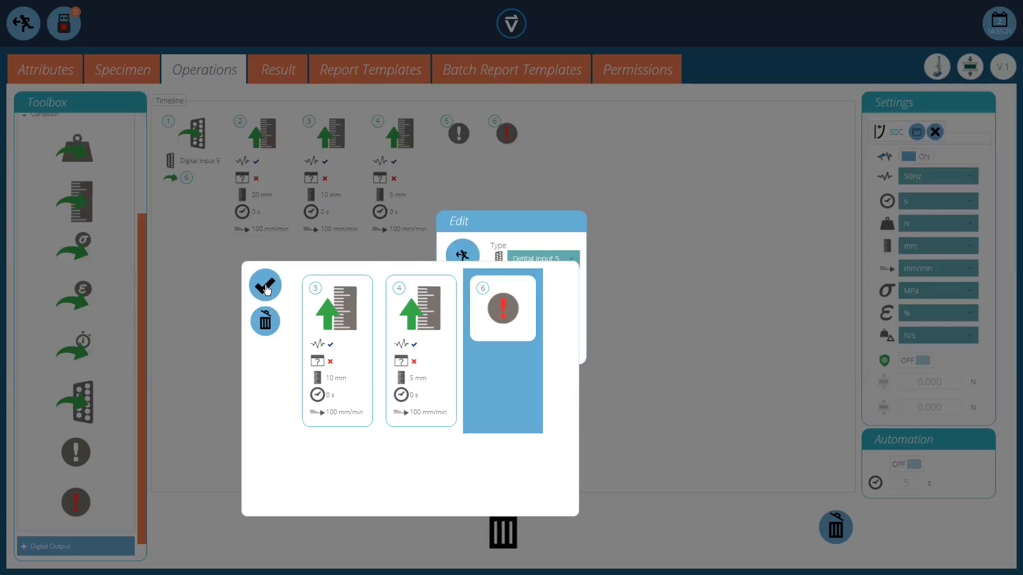
left_click(462, 258)
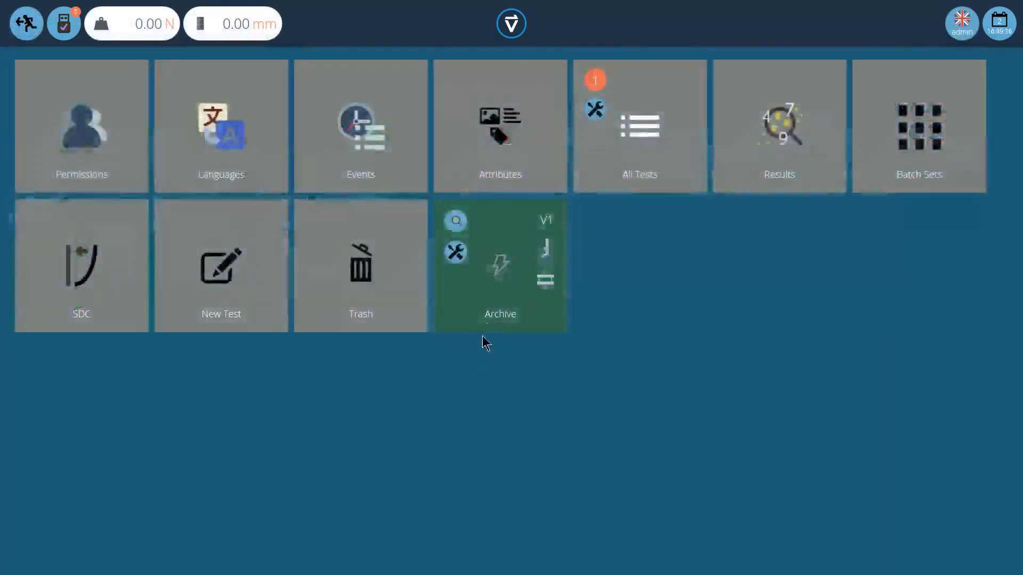
- Archive results 4 and 3 of the Archive test to the Desktop folder
left_click(455, 224)
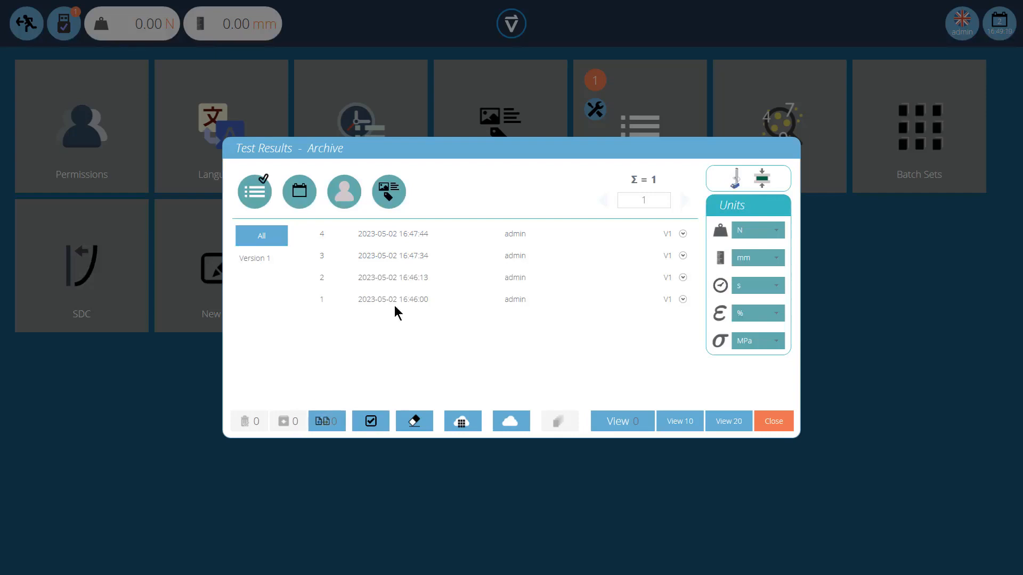
left_click(425, 240)
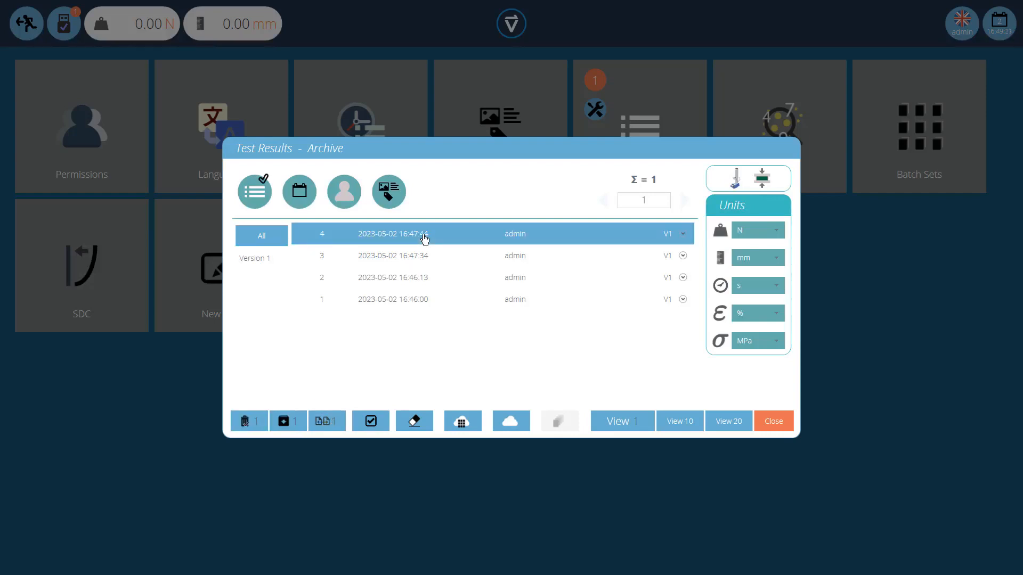
left_click(423, 258)
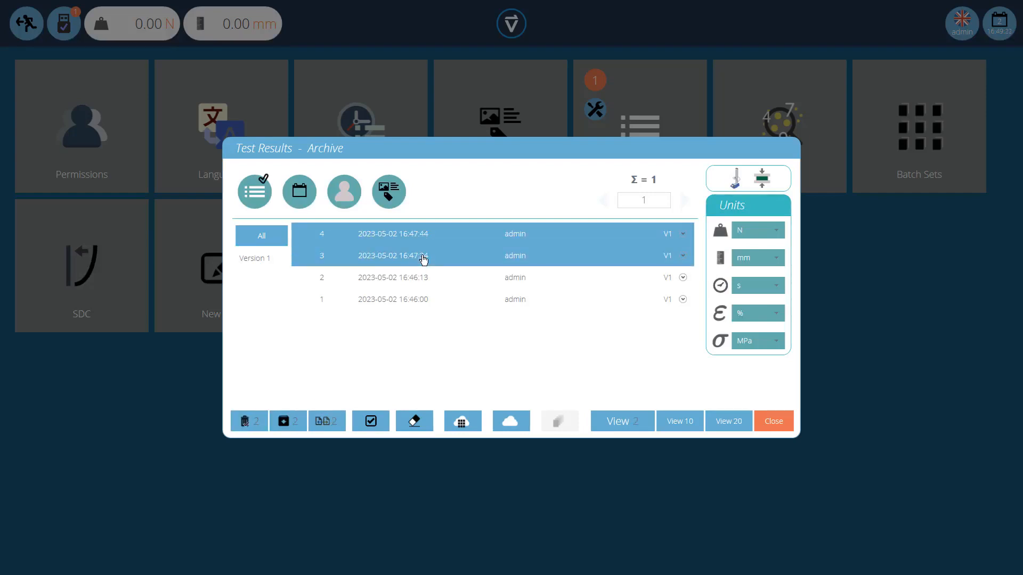
left_click(290, 422)
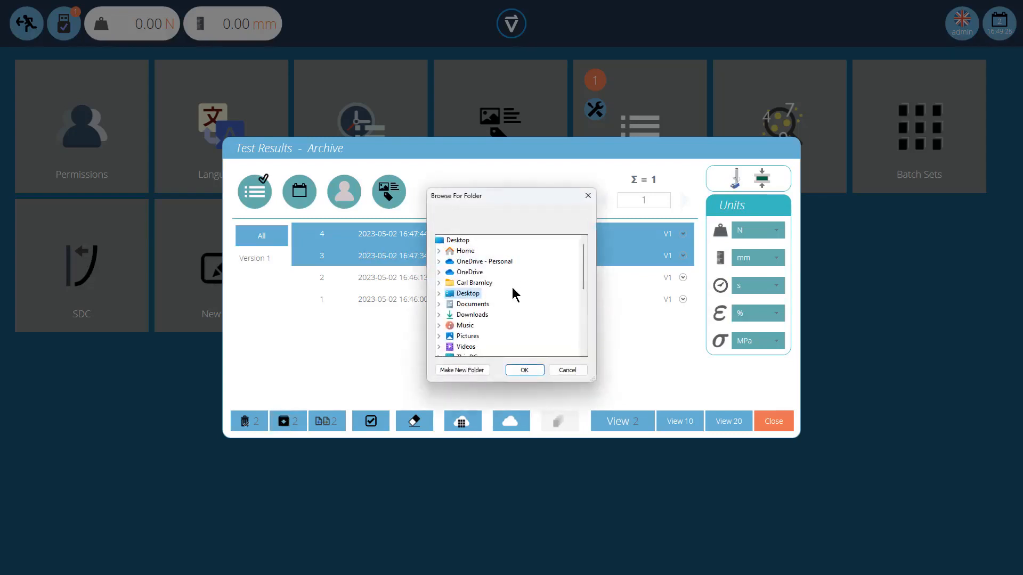
left_click(439, 304)
scroll(441, 245, "down", 1)
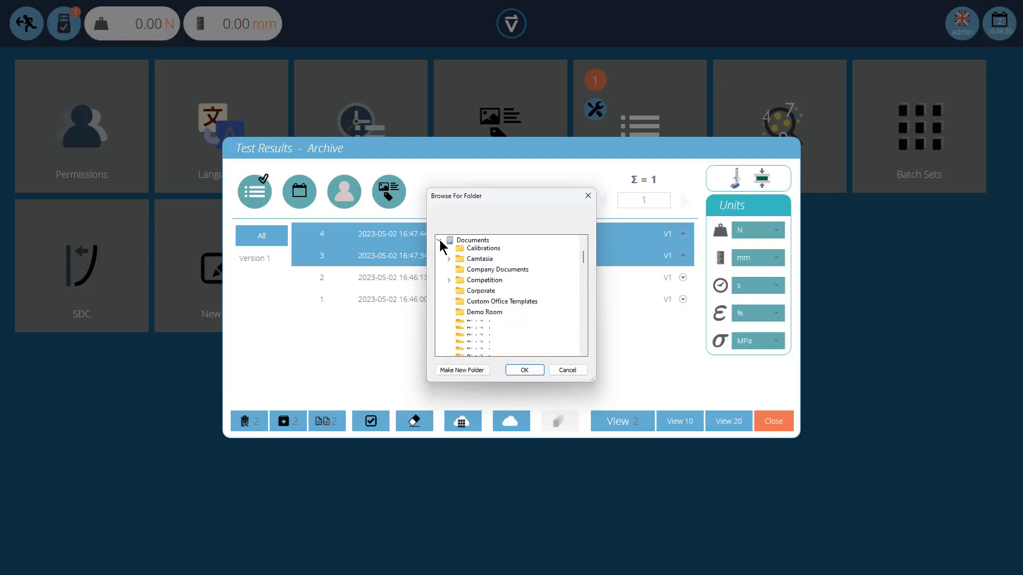
left_click(439, 240)
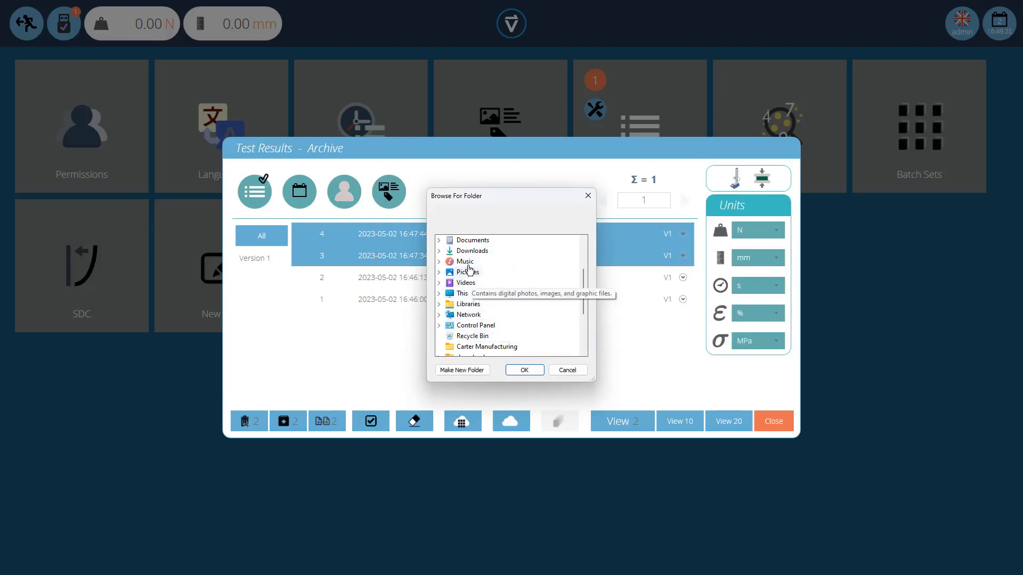
scroll(469, 269, "up", 1)
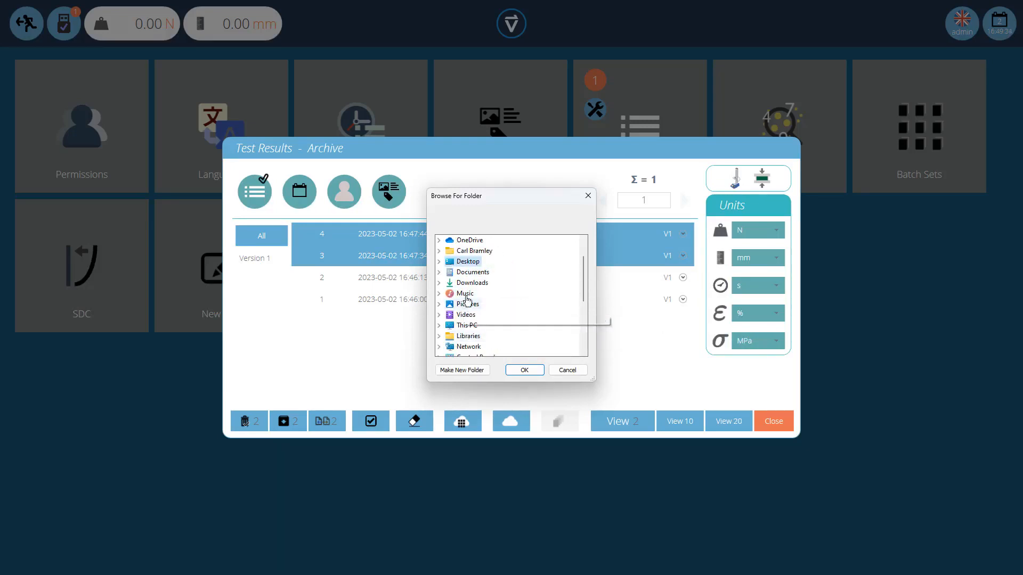
double_click(471, 262)
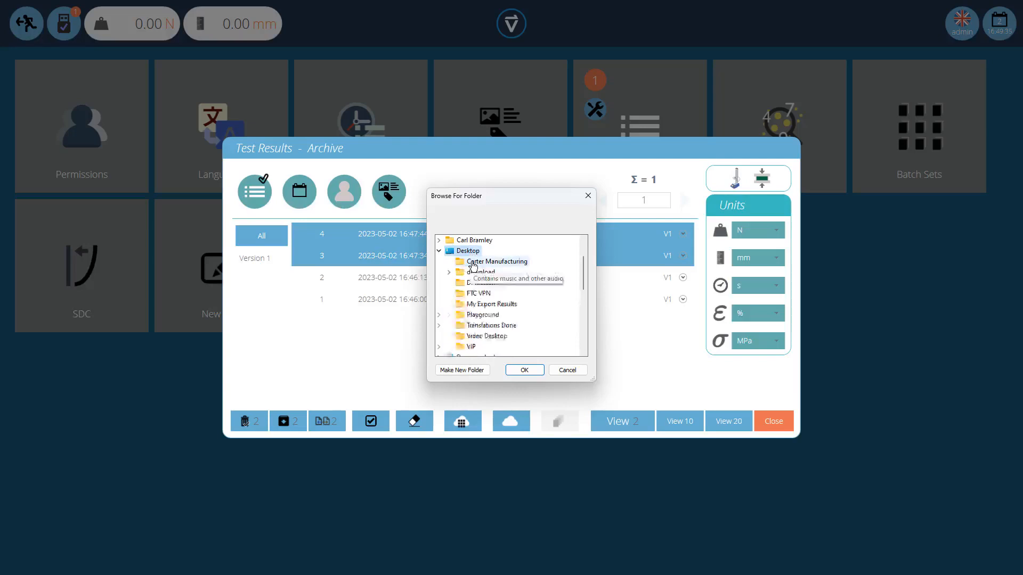
left_click(524, 369)
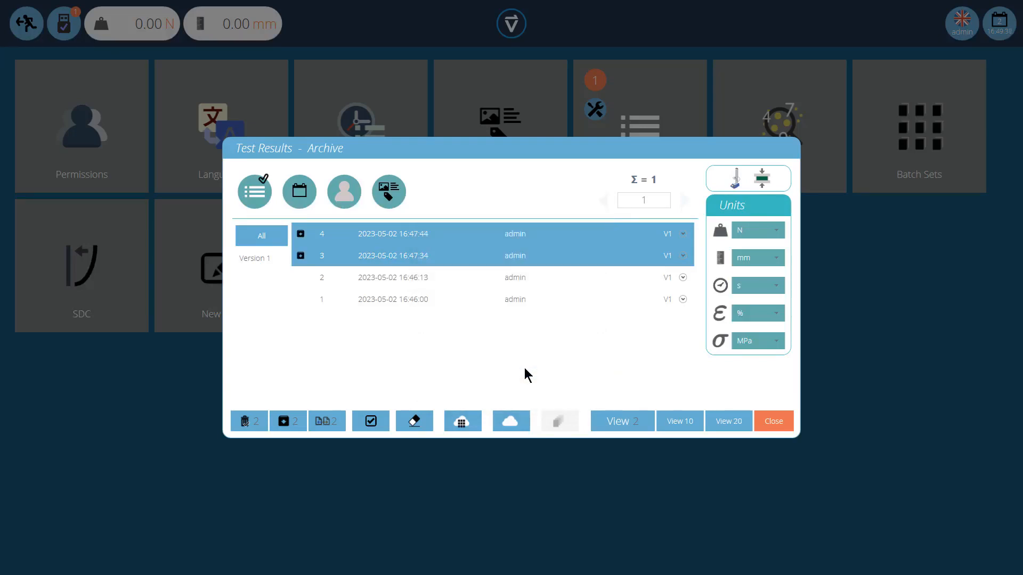
- Review the archive location in the details of results 4 and 3, and close the test results
left_click(683, 235)
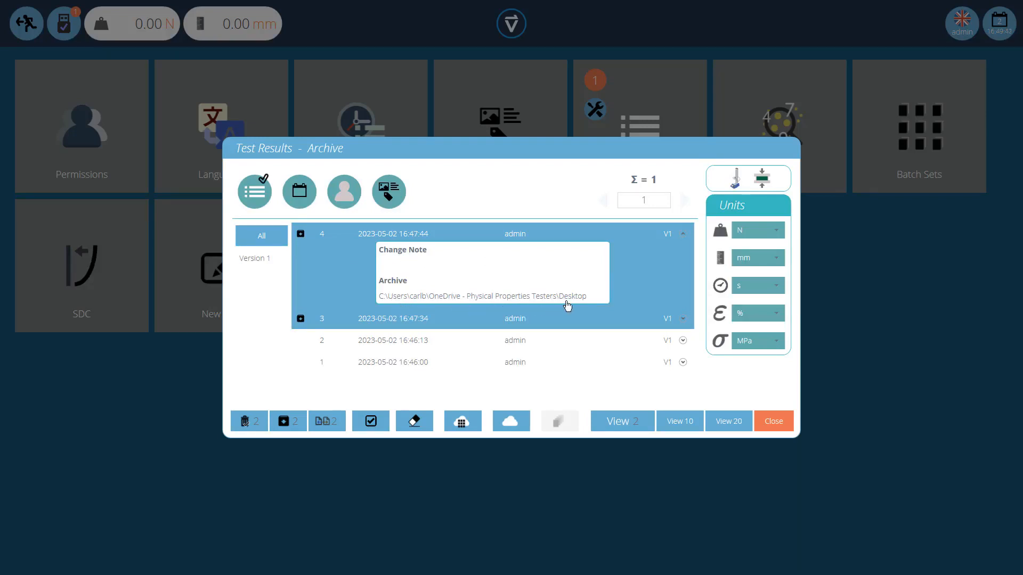
left_click(682, 235)
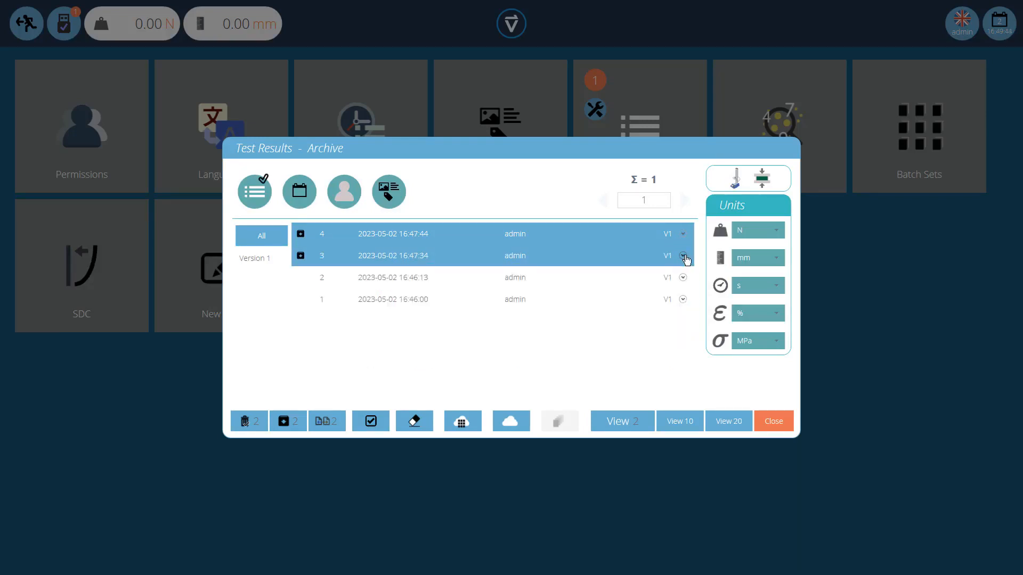
left_click(682, 257)
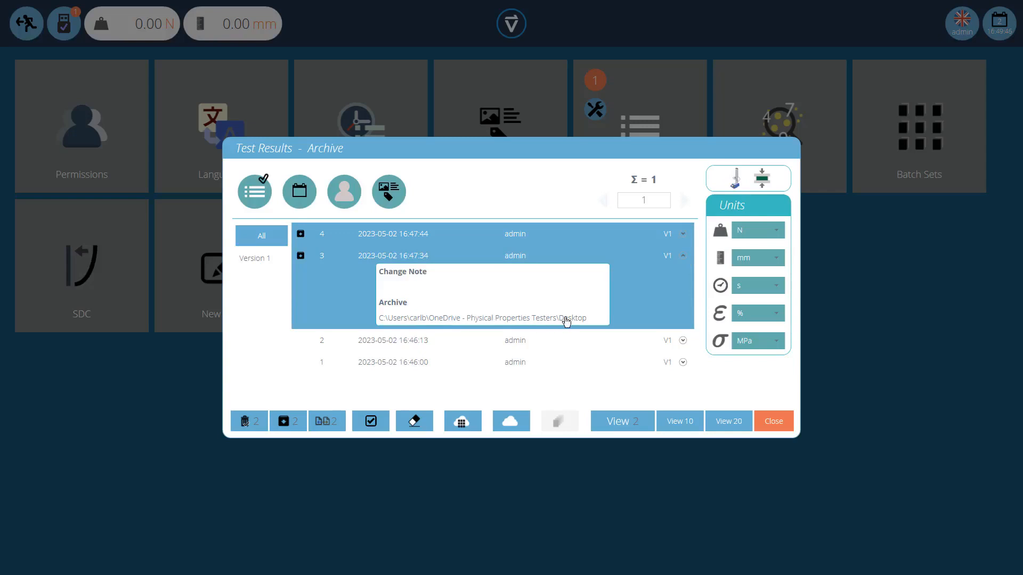
left_click(682, 258)
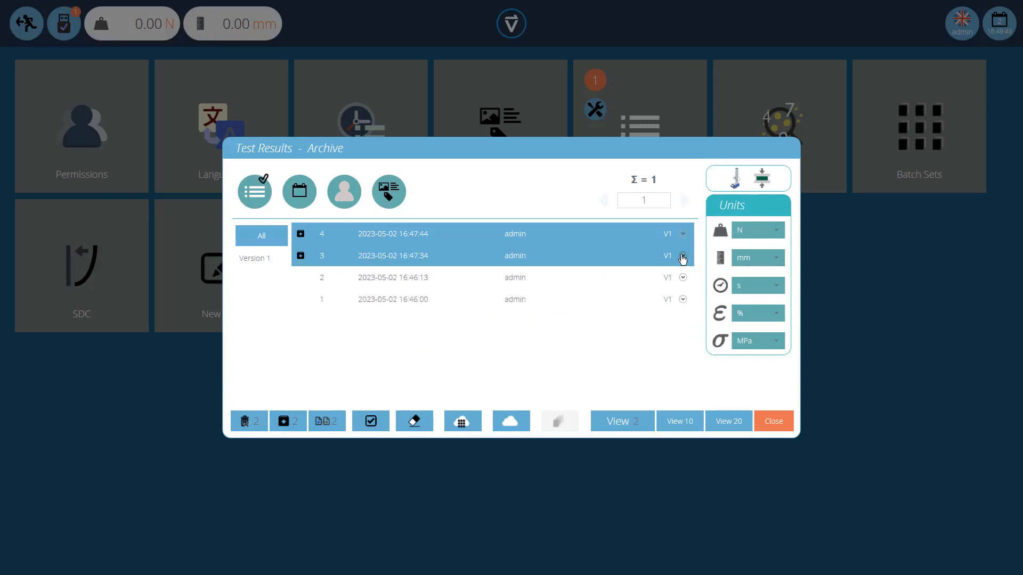
left_click(771, 425)
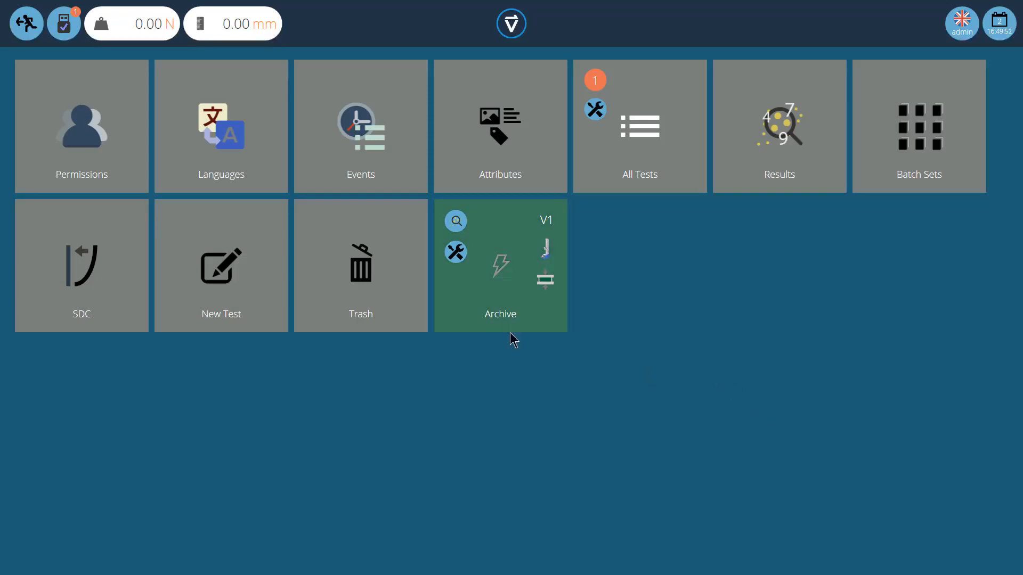